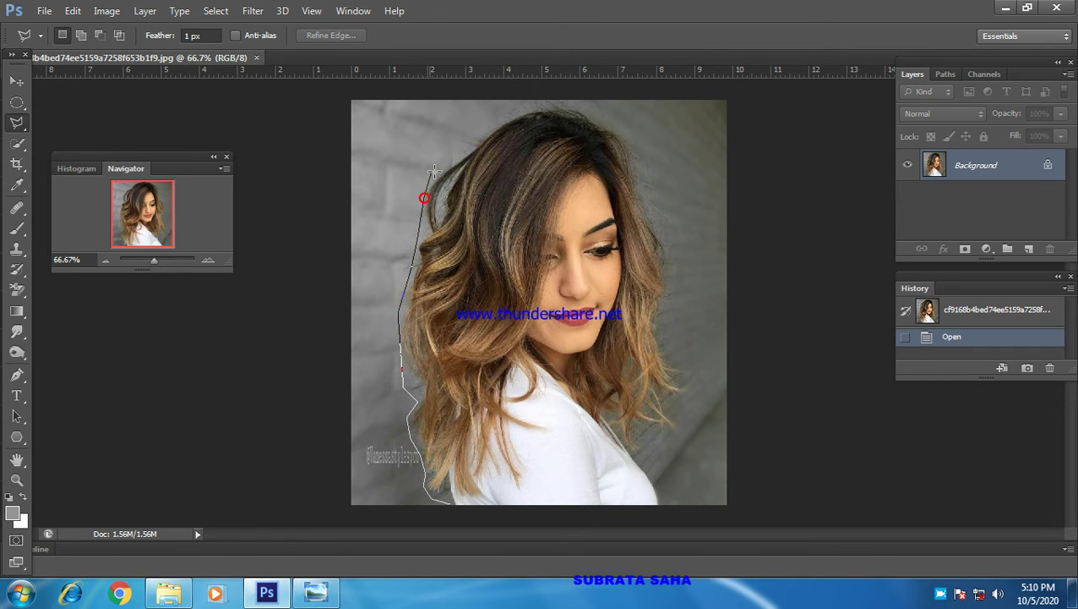
Step: Outline the woman and her hair with the Polygonal Lasso and feather the selection by 2 pixels
mouse_move(467, 143)
mouse_down()
mouse_move(506, 114)
mouse_move(585, 104)
mouse_move(637, 151)
mouse_move(677, 258)
mouse_move(662, 328)
mouse_move(695, 375)
mouse_move(696, 418)
mouse_move(685, 456)
mouse_move(633, 448)
mouse_move(662, 508)
mouse_move(454, 504)
mouse_up()
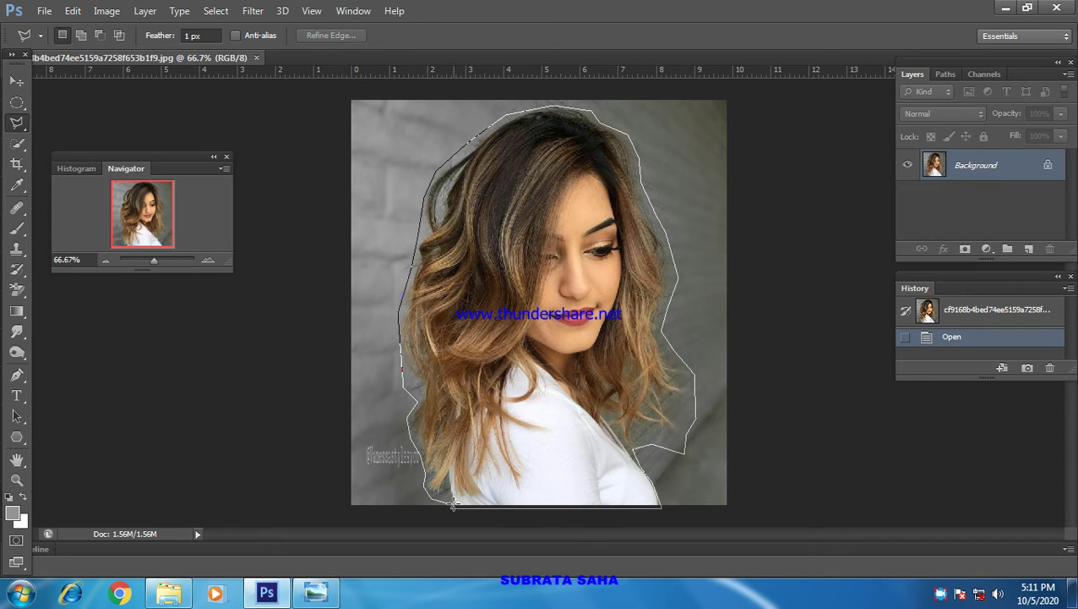
click(453, 506)
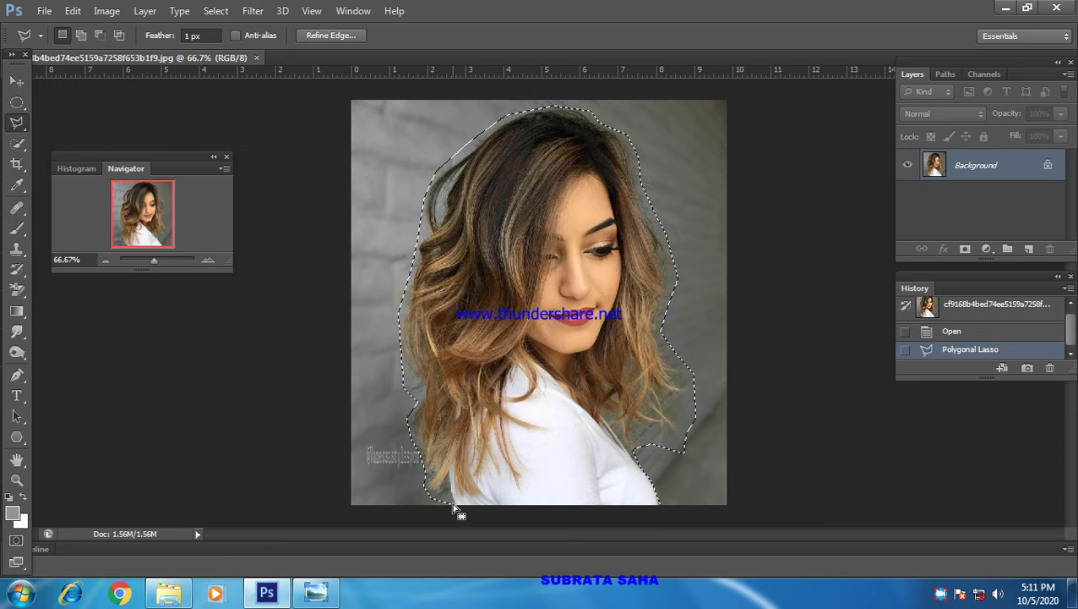
right_click(569, 305)
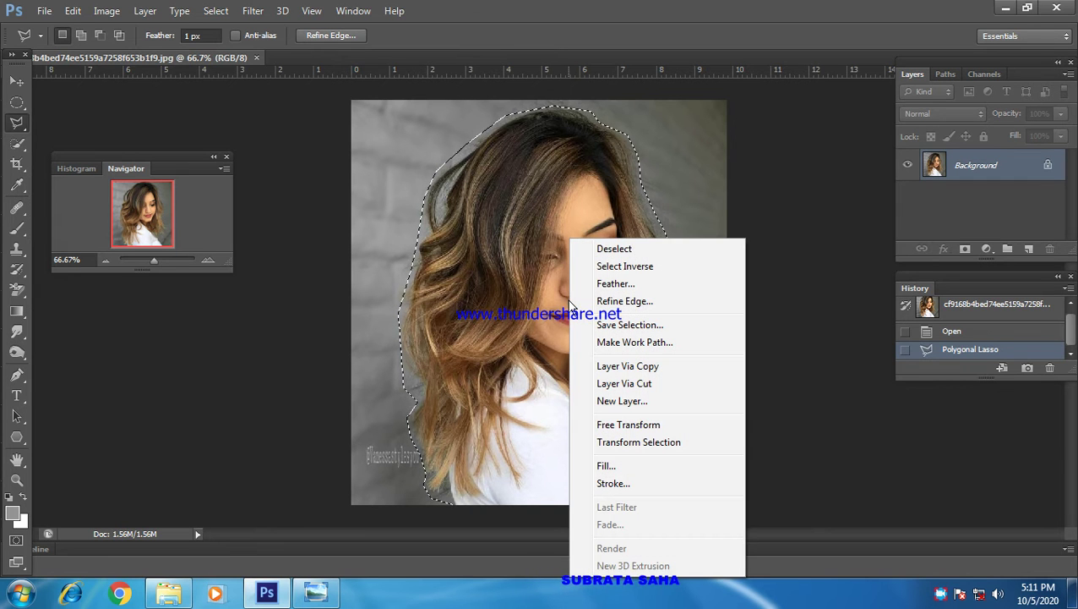
click(608, 284)
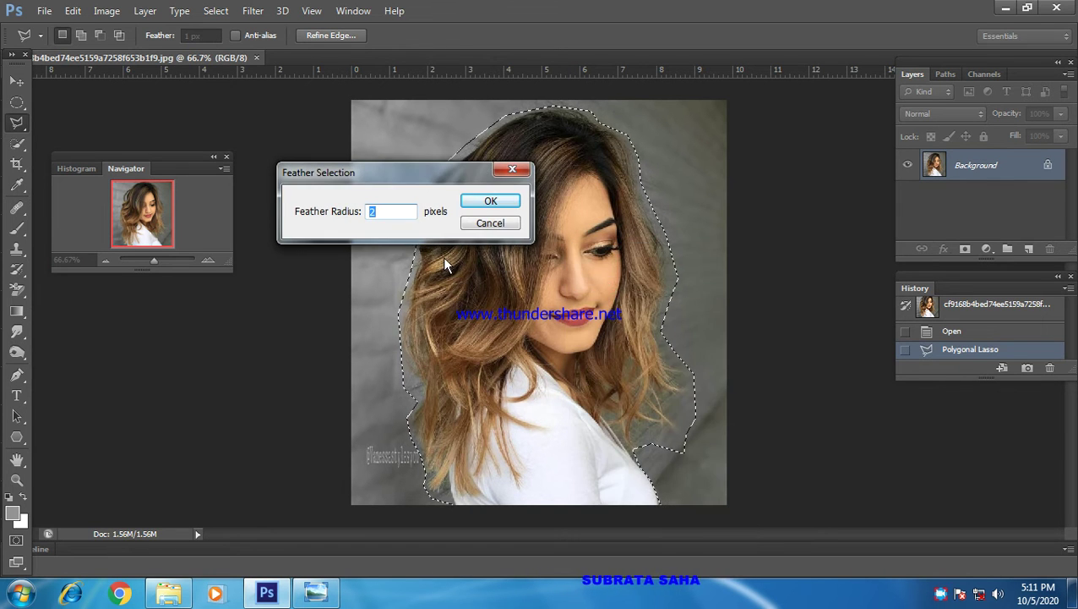
click(486, 203)
Step: Copy the selected woman to a new layer and hide the Background layer
right_click(508, 193)
click(570, 324)
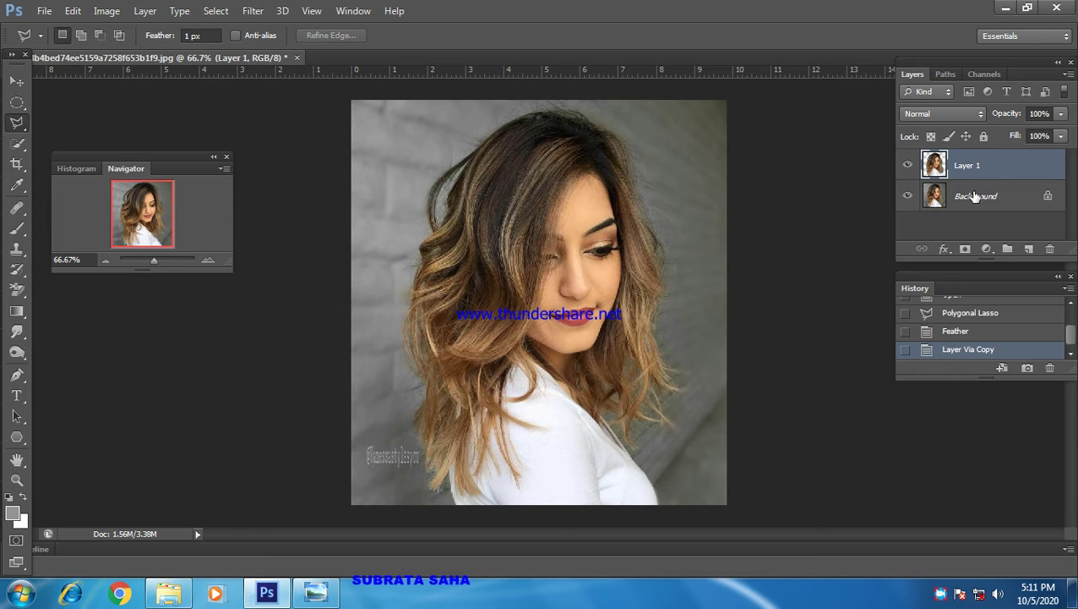
click(907, 196)
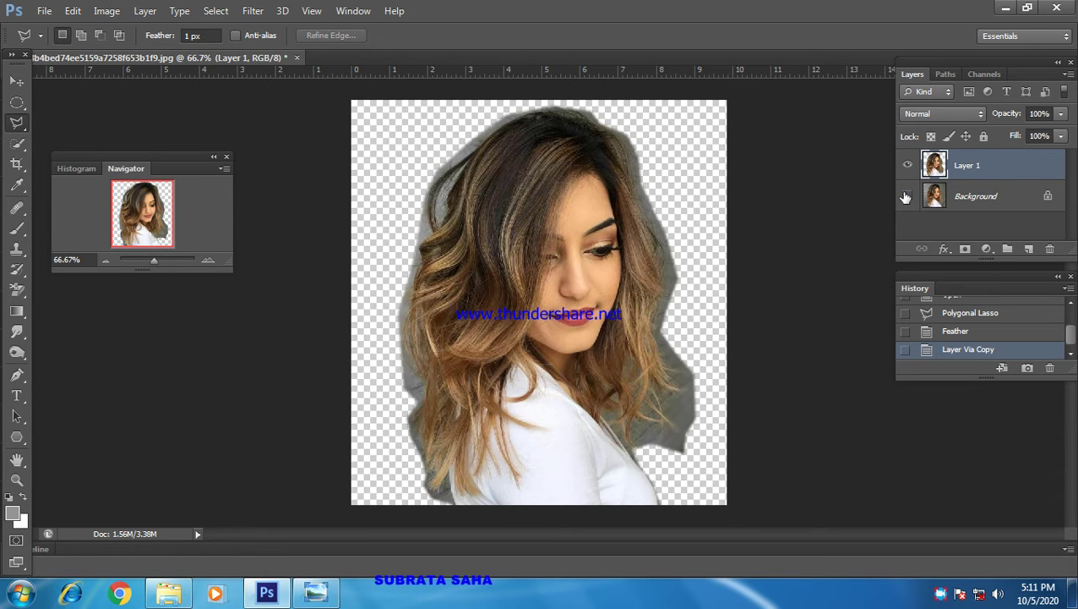
Step: Sample the grey backdrop beside the hair as the foreground colour with the Eyedropper
drag(154, 259, 165, 257)
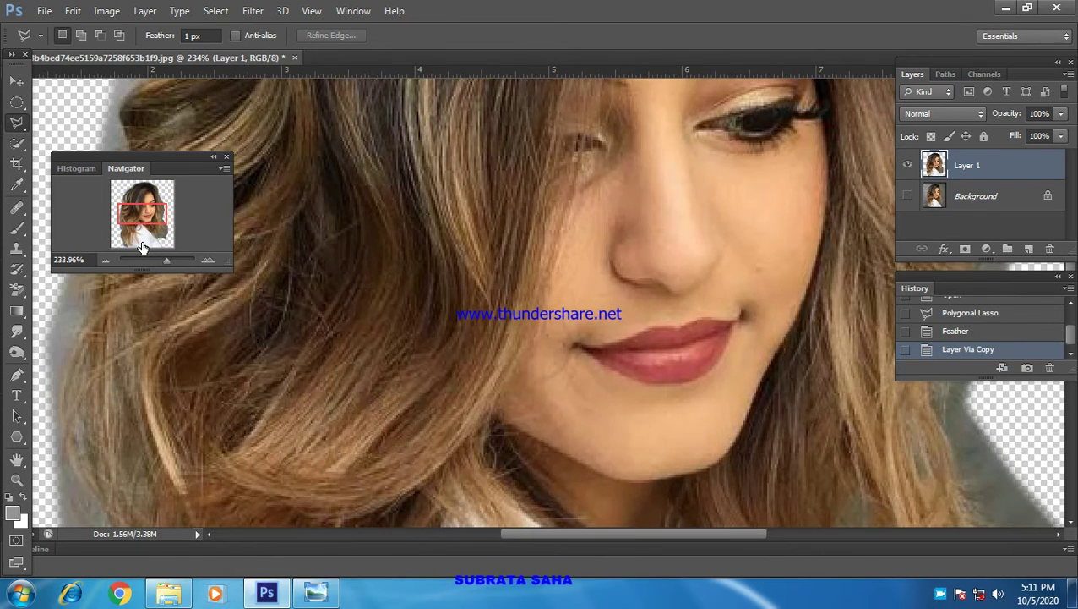
drag(142, 213, 99, 213)
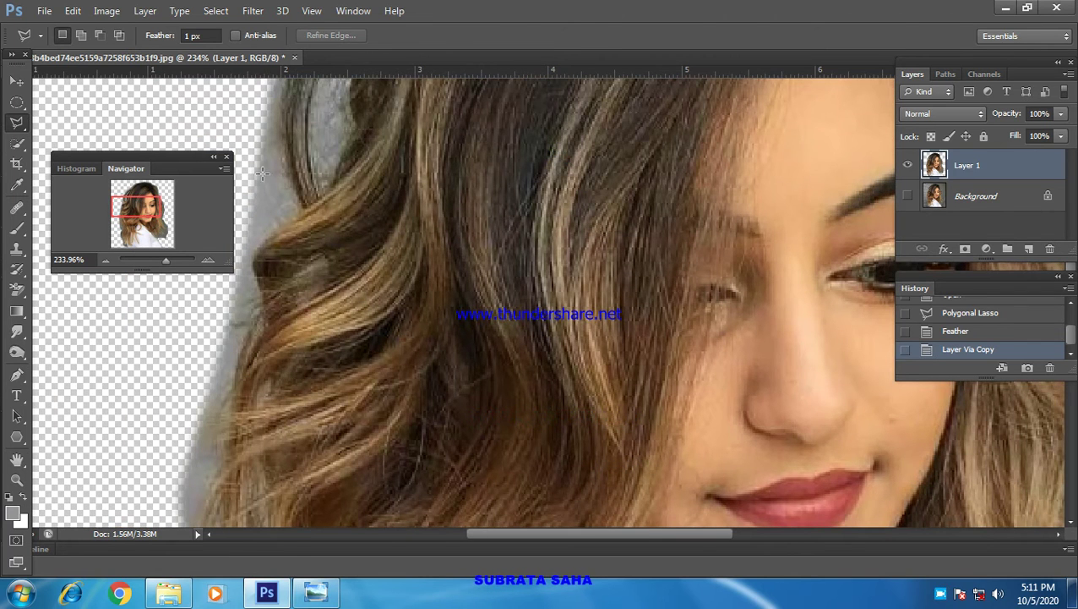
click(17, 185)
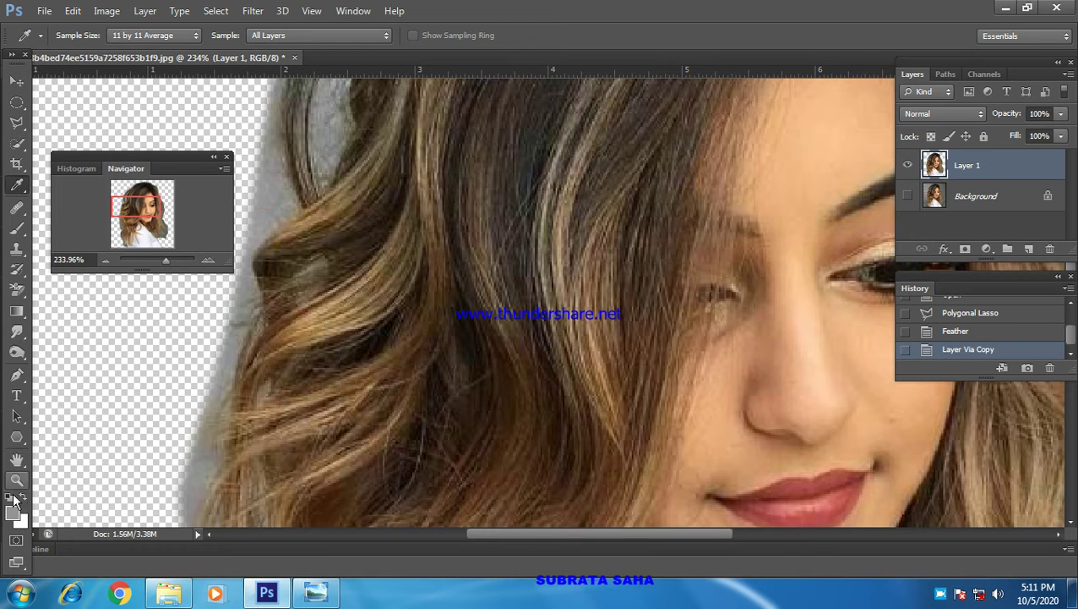
click(274, 186)
click(447, 253)
click(549, 288)
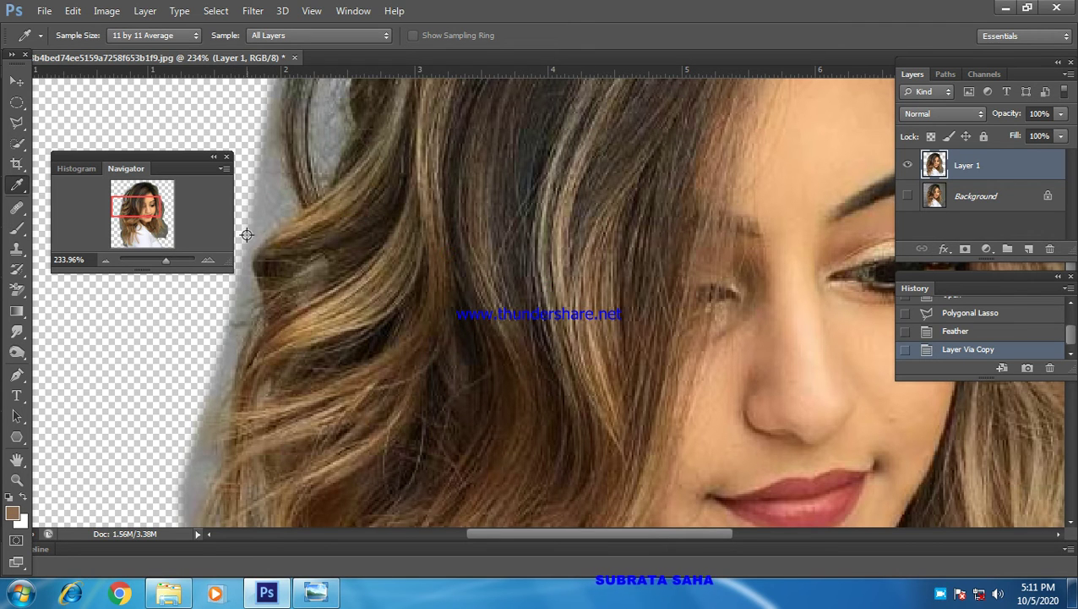
click(190, 351)
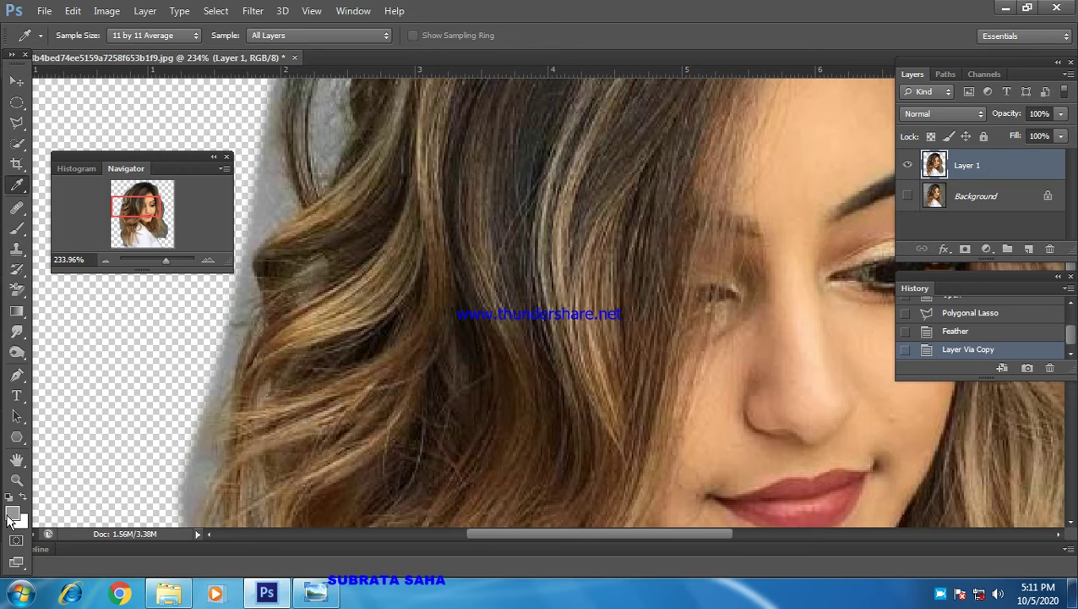
Step: Set up the Background Eraser brush with size 65 px, hardness 100% and spacing 52%
click(18, 288)
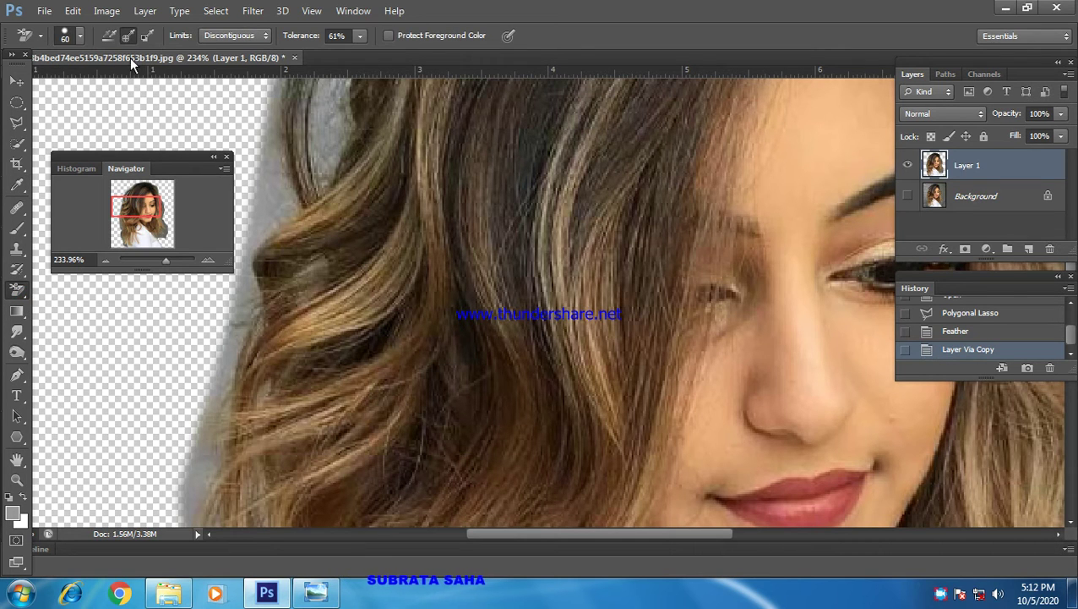
click(79, 36)
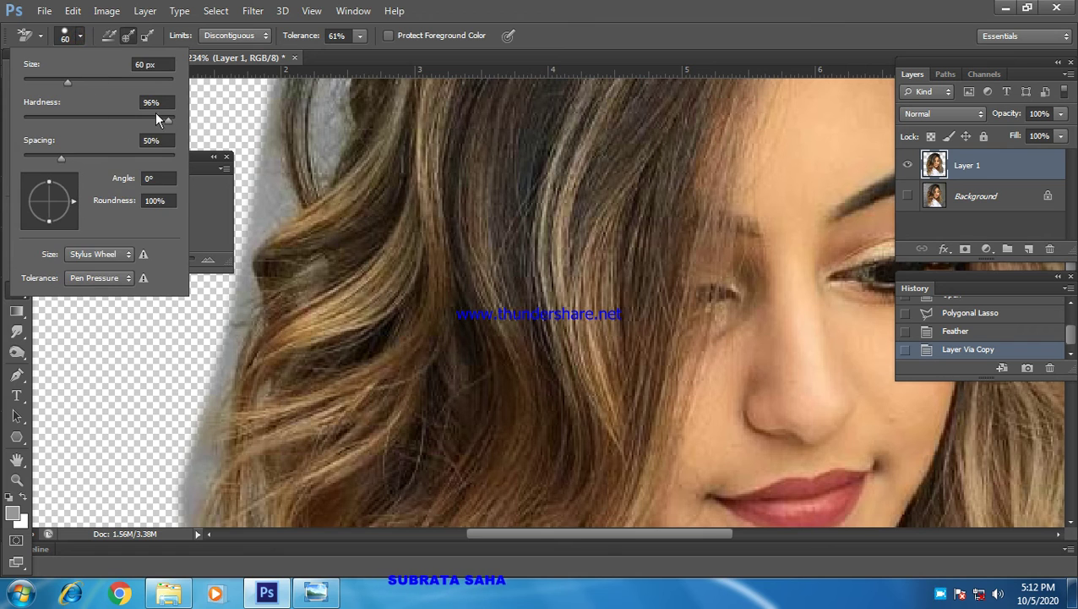
drag(169, 121, 174, 119)
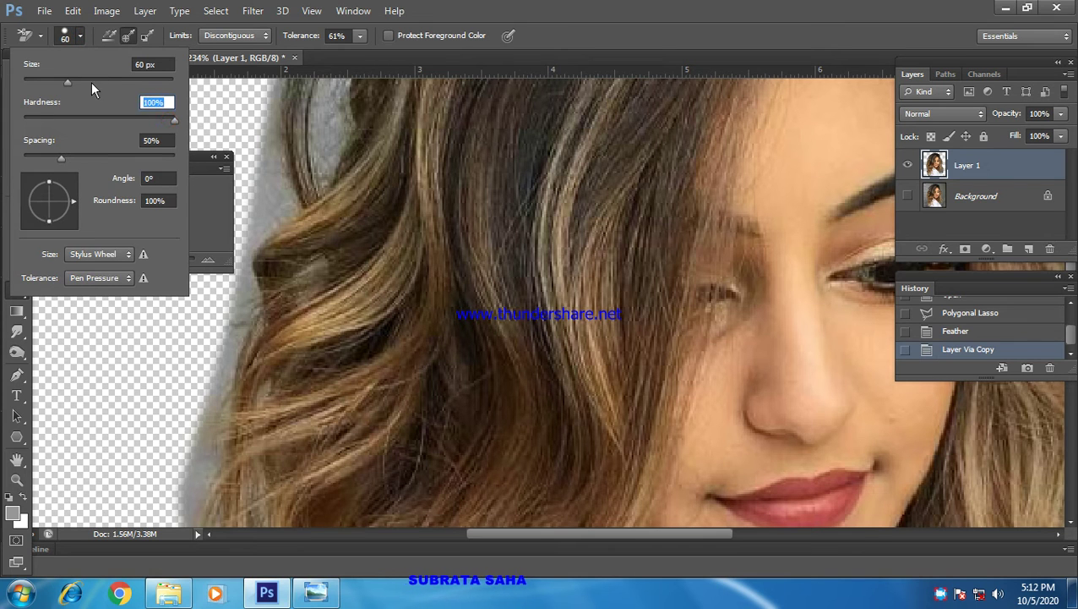
click(68, 82)
click(67, 83)
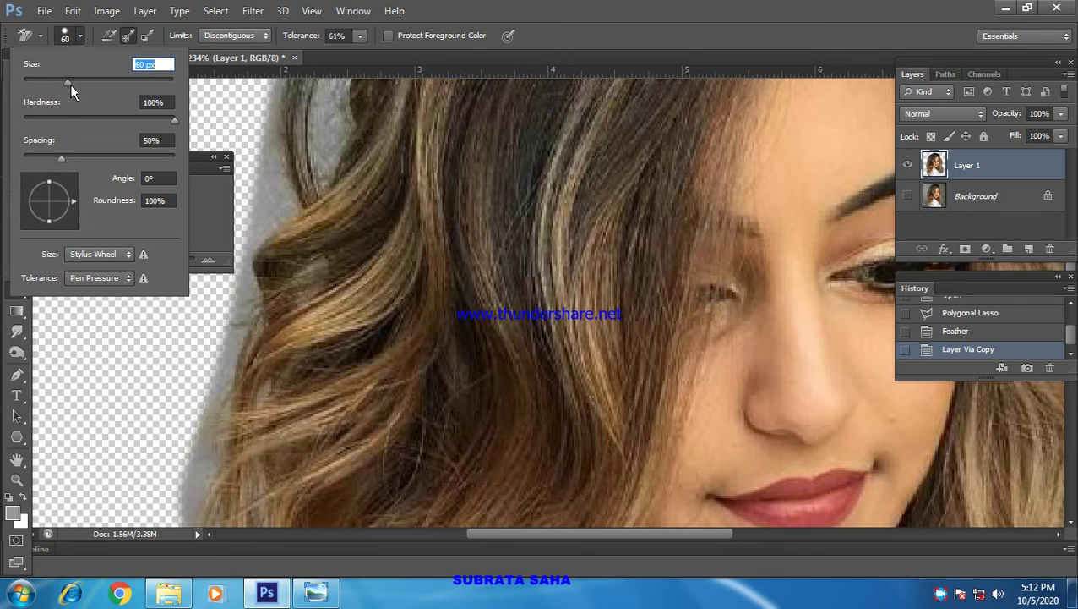
mouse_move(72, 80)
mouse_down()
mouse_move(84, 80)
mouse_move(71, 81)
mouse_up()
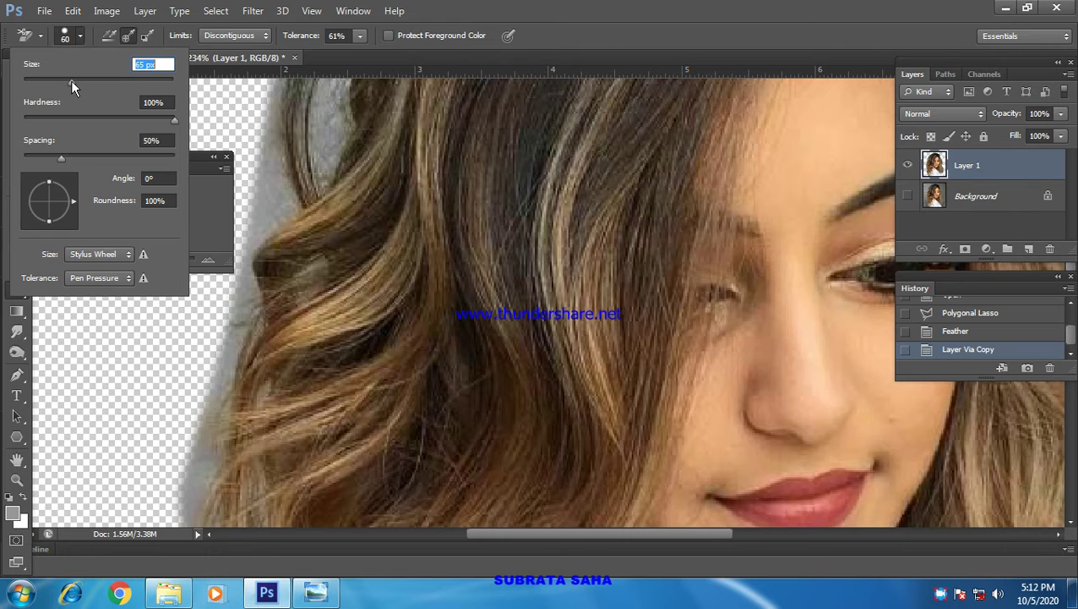
click(60, 160)
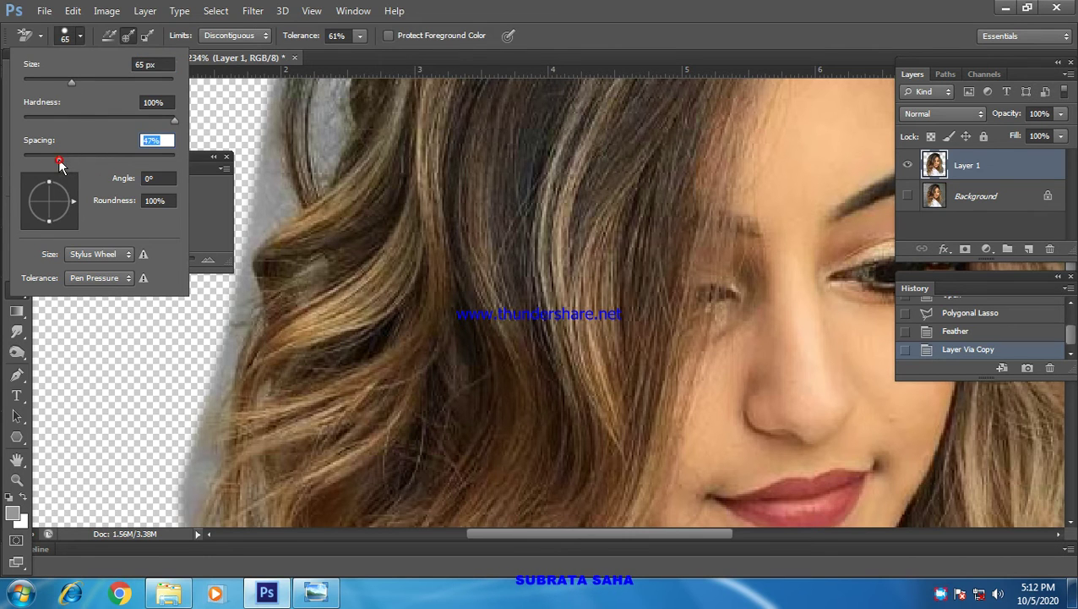
drag(60, 158, 62, 159)
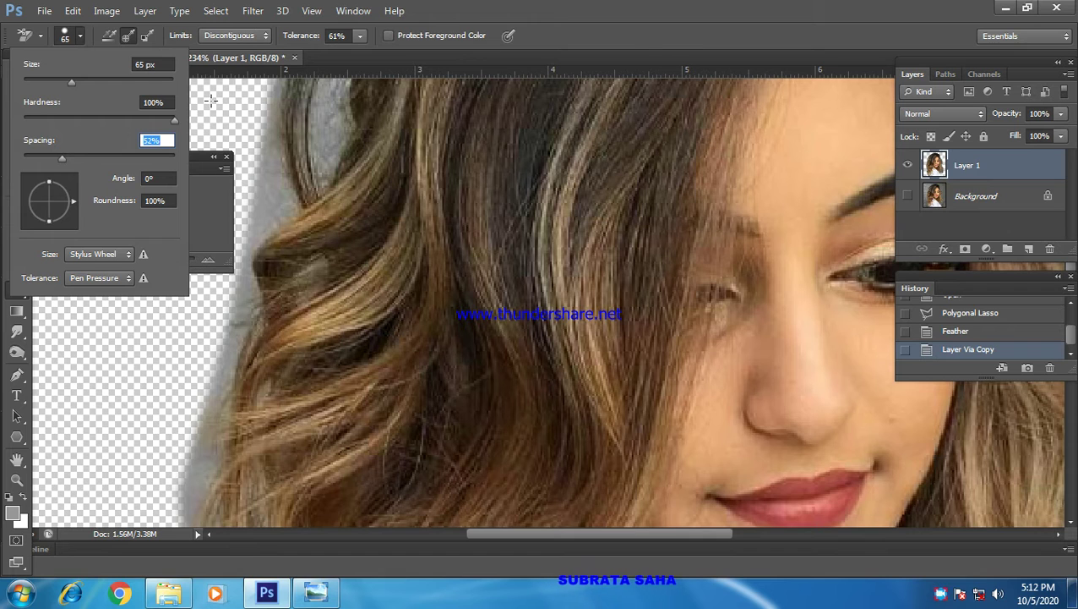
Step: With Discontiguous limits and 51% tolerance, erase the grey backdrop beside the hair on the upper left of the woman's head
click(235, 32)
click(239, 36)
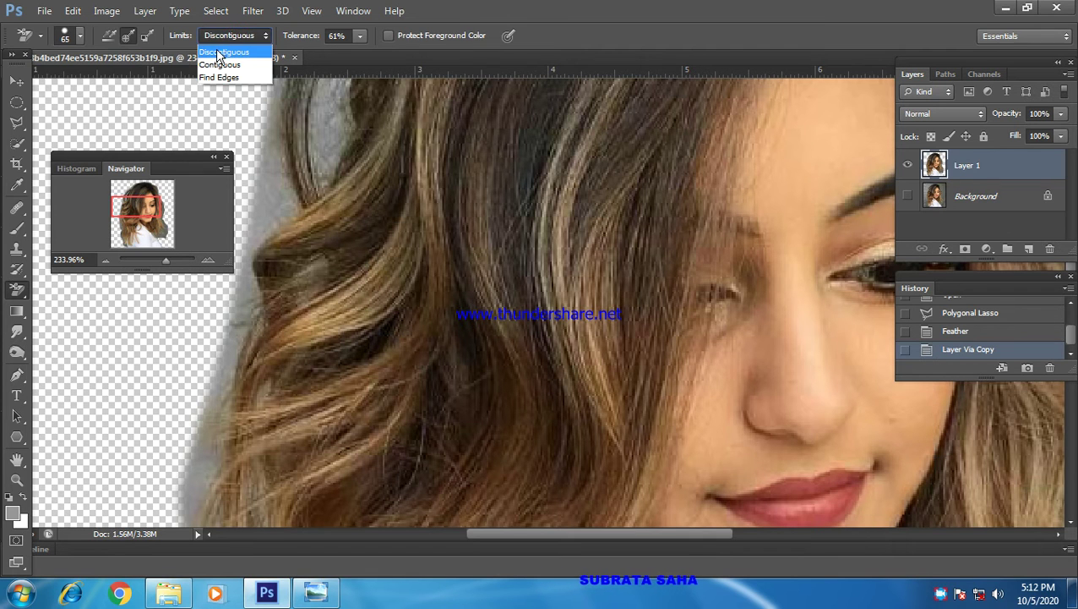
click(219, 53)
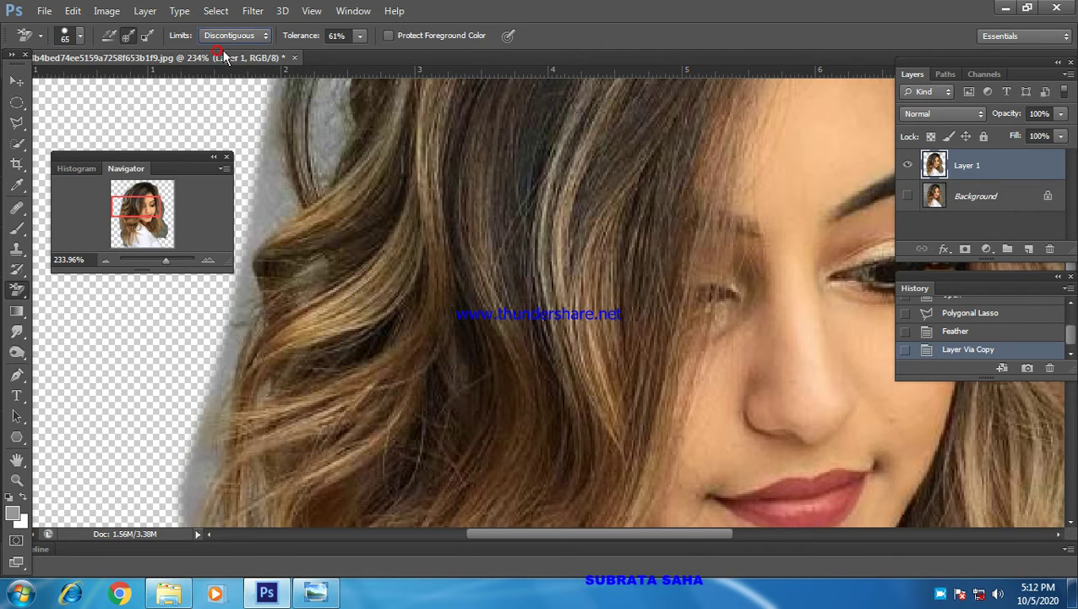
click(361, 39)
click(352, 51)
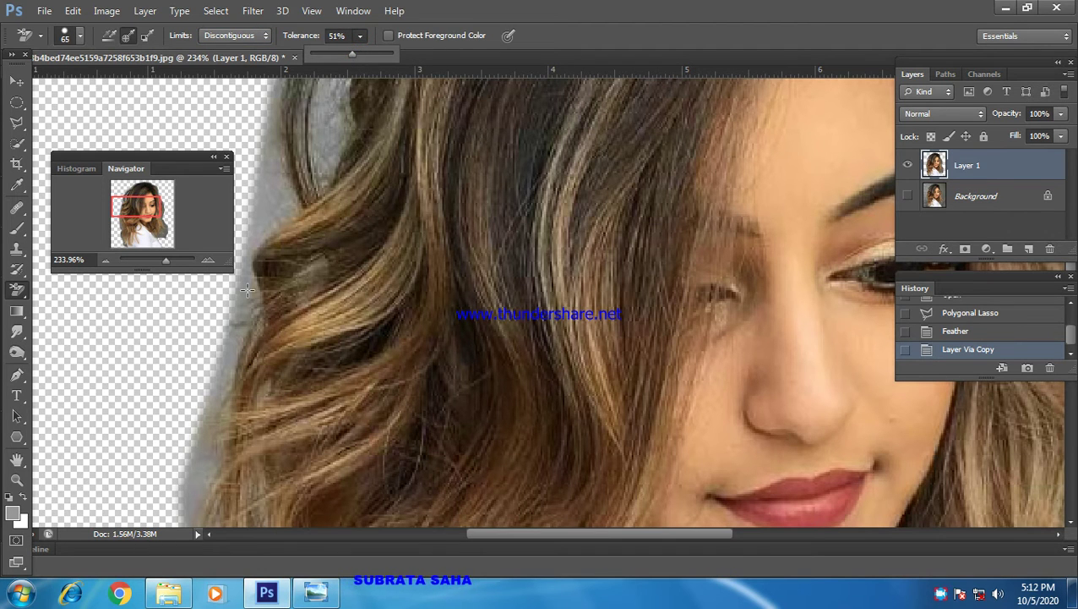
click(257, 217)
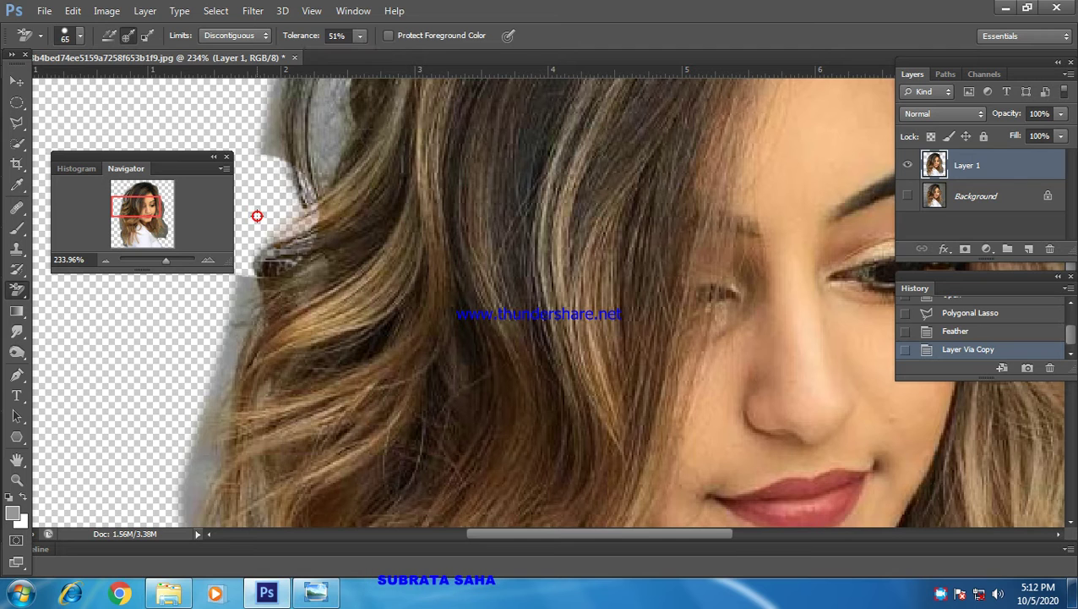
drag(296, 93, 263, 185)
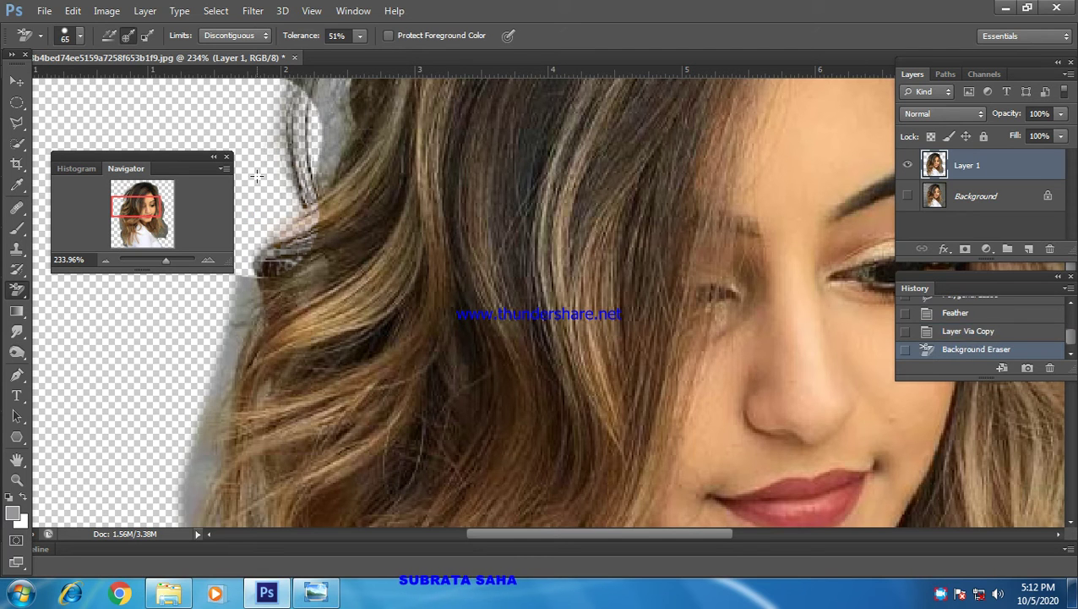
Step: Try erasing the grey backdrop further down the left side of the hair, and undo the last eraser stroke
mouse_move(240, 286)
mouse_down()
mouse_move(217, 338)
mouse_move(211, 491)
mouse_up()
scroll(287, 315, down, 2)
scroll(288, 314, down, 5)
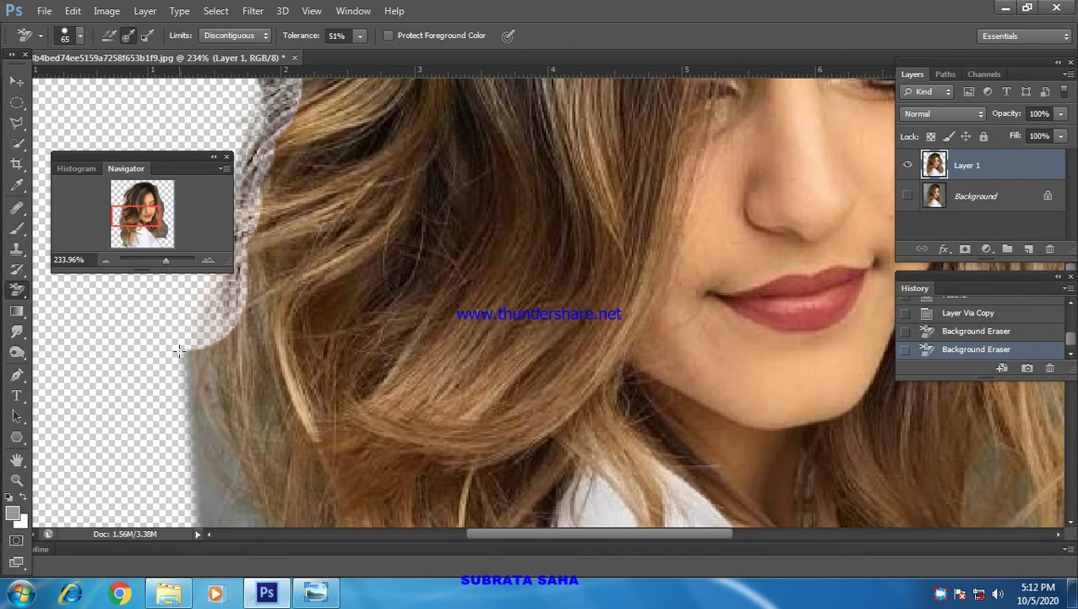
click(196, 467)
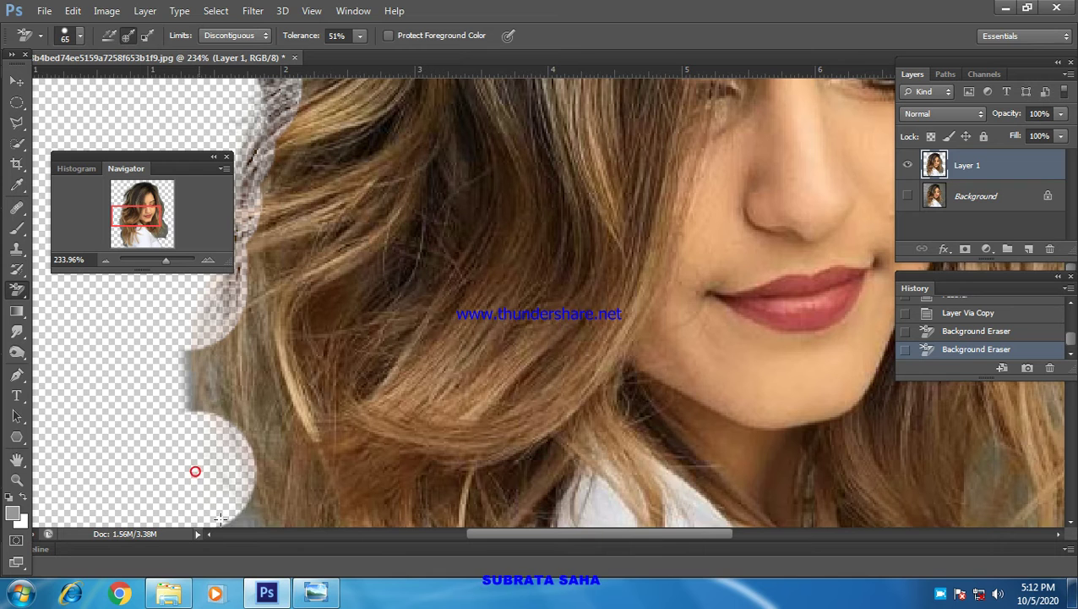
mouse_move(204, 454)
mouse_down()
mouse_move(224, 338)
mouse_move(263, 254)
mouse_move(270, 500)
mouse_up()
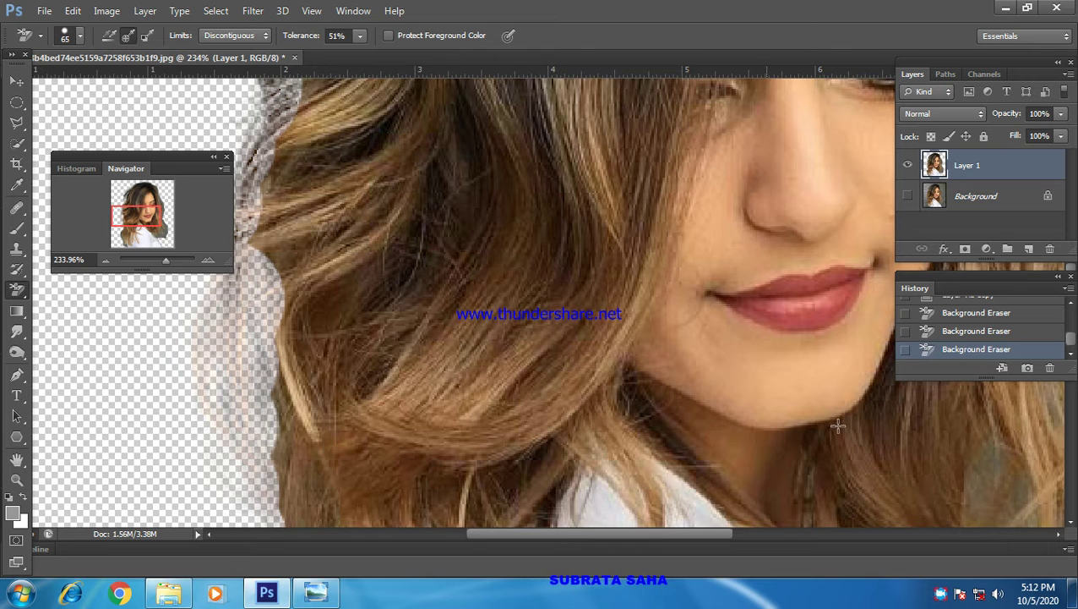
click(976, 330)
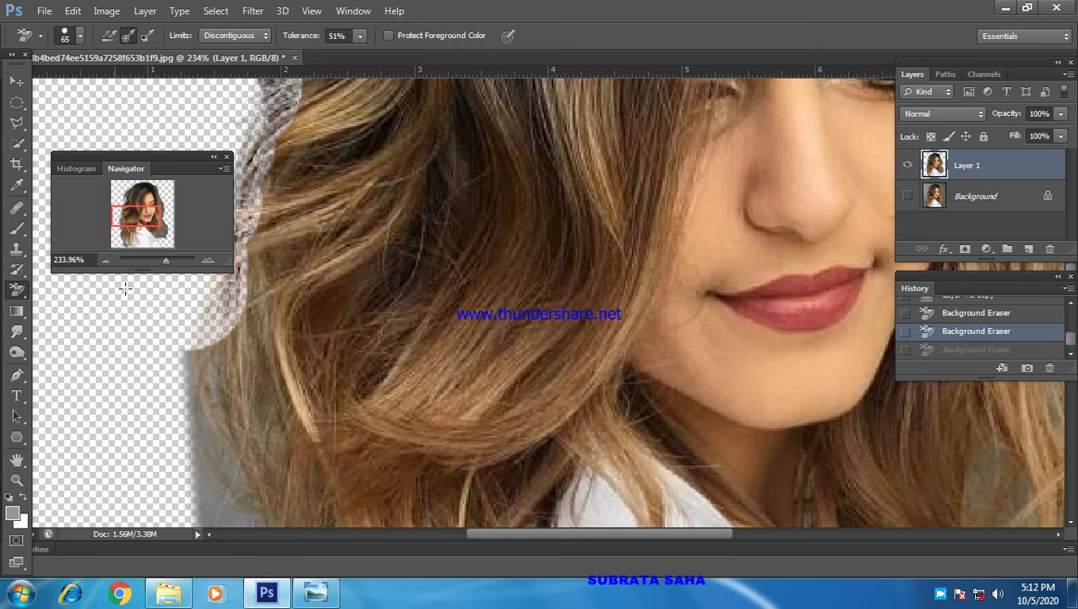
Step: Try erasing the backdrop around the right side and top of the hair, and revert to the state after the first eraser stroke
drag(166, 260, 152, 258)
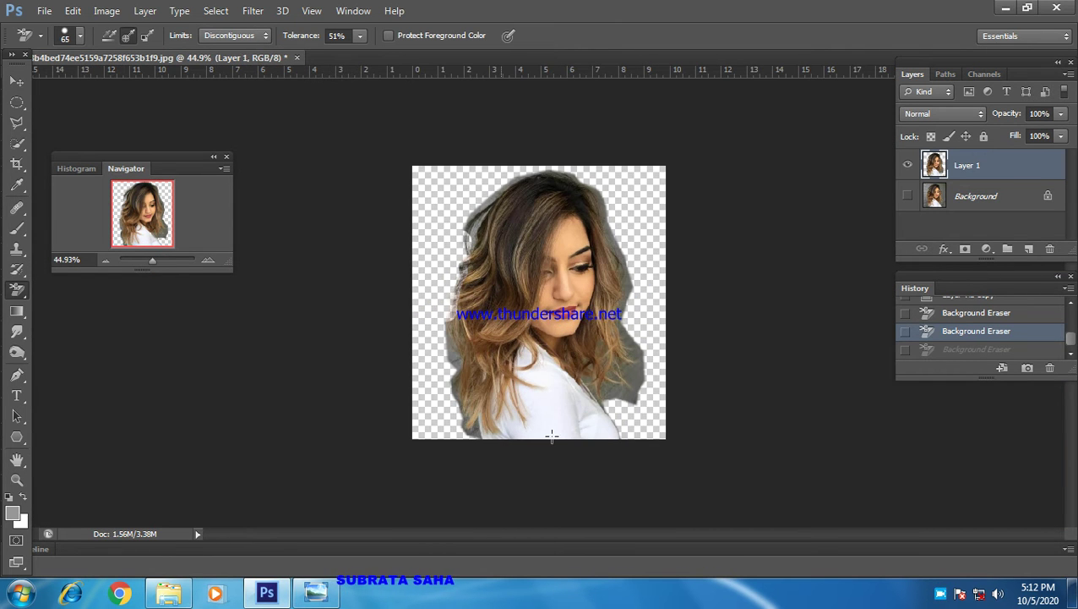
mouse_move(614, 397)
mouse_down()
mouse_move(639, 405)
mouse_move(622, 299)
mouse_move(634, 252)
mouse_move(623, 229)
mouse_move(607, 209)
mouse_move(633, 275)
mouse_move(617, 293)
mouse_move(588, 198)
mouse_move(502, 159)
mouse_up()
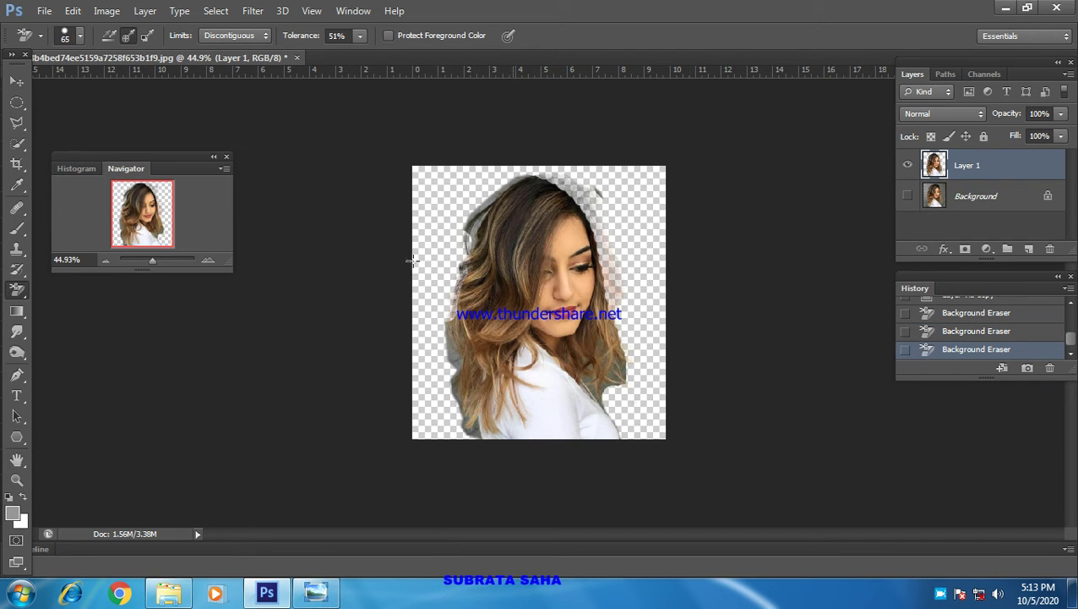
click(960, 331)
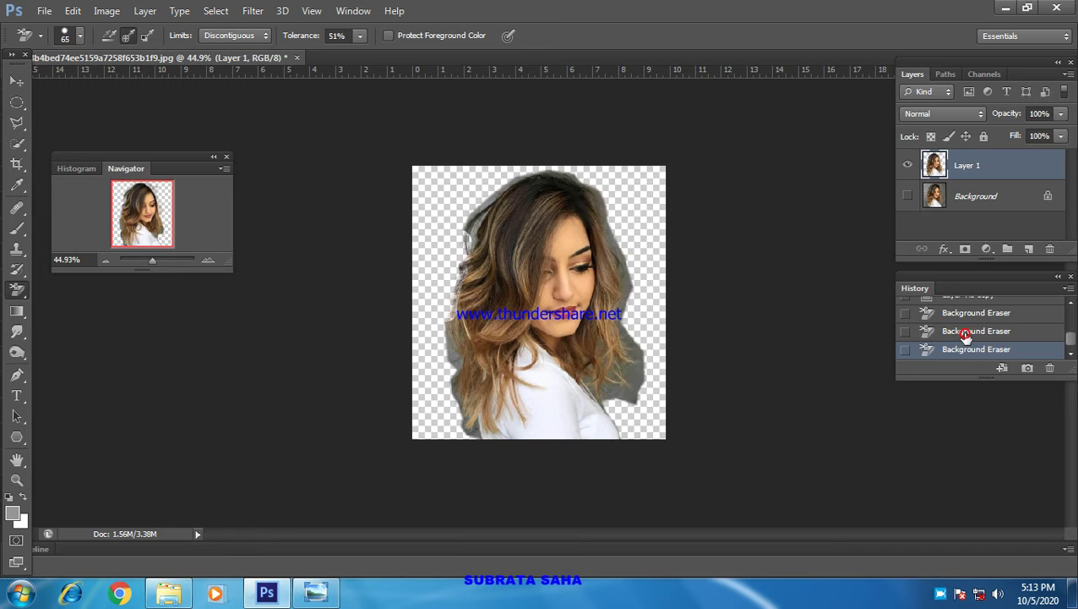
click(980, 314)
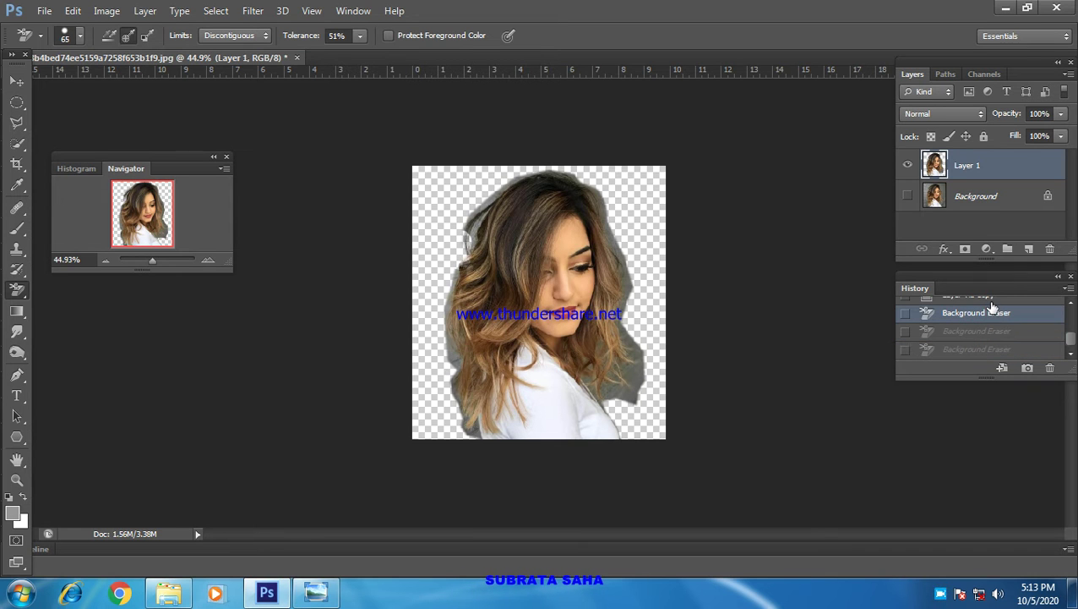
scroll(991, 310, up, 1)
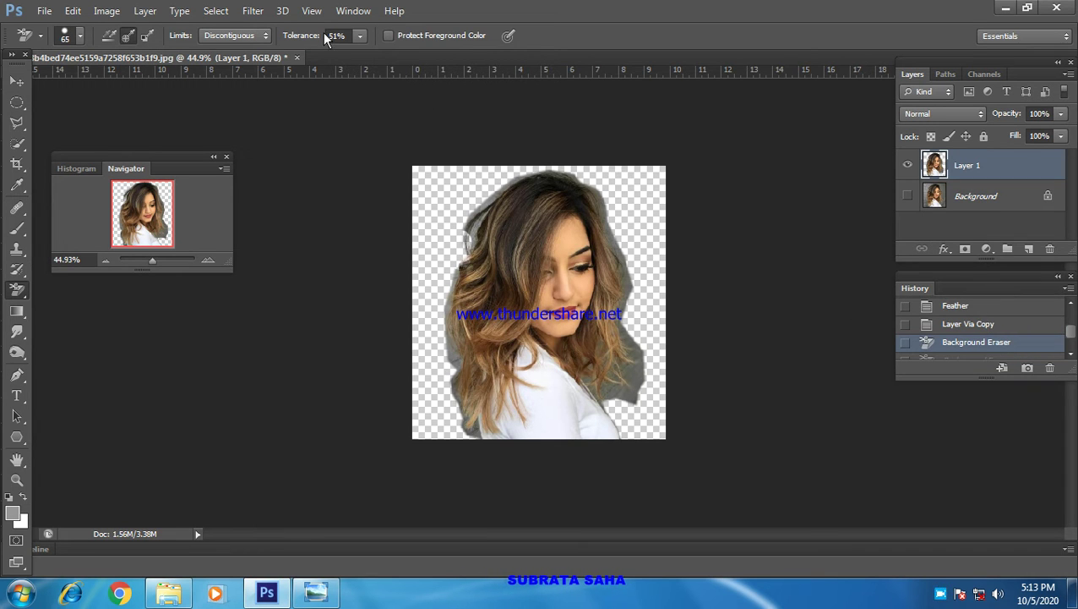
Step: Lower the Background Eraser's tolerance to 22% and its brush size to 50 px
click(361, 36)
drag(361, 53, 336, 54)
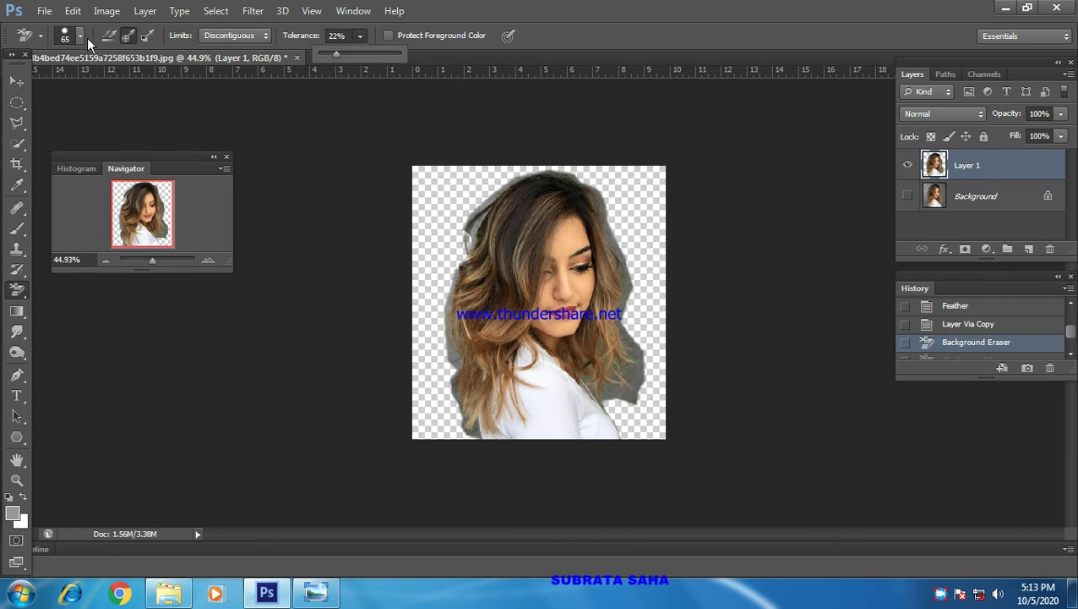
click(129, 36)
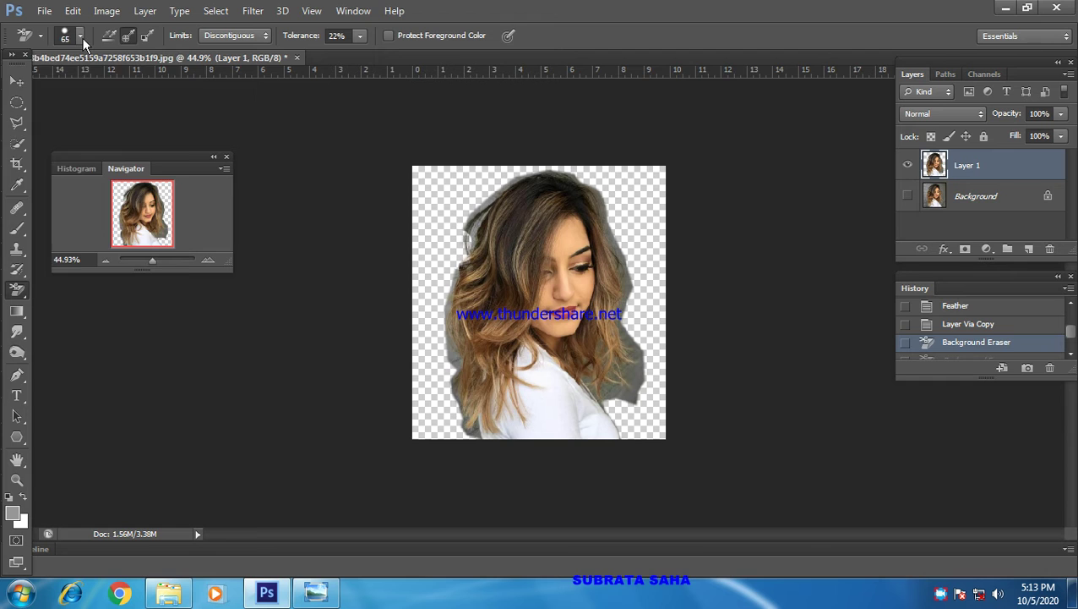
click(81, 37)
drag(65, 80, 56, 81)
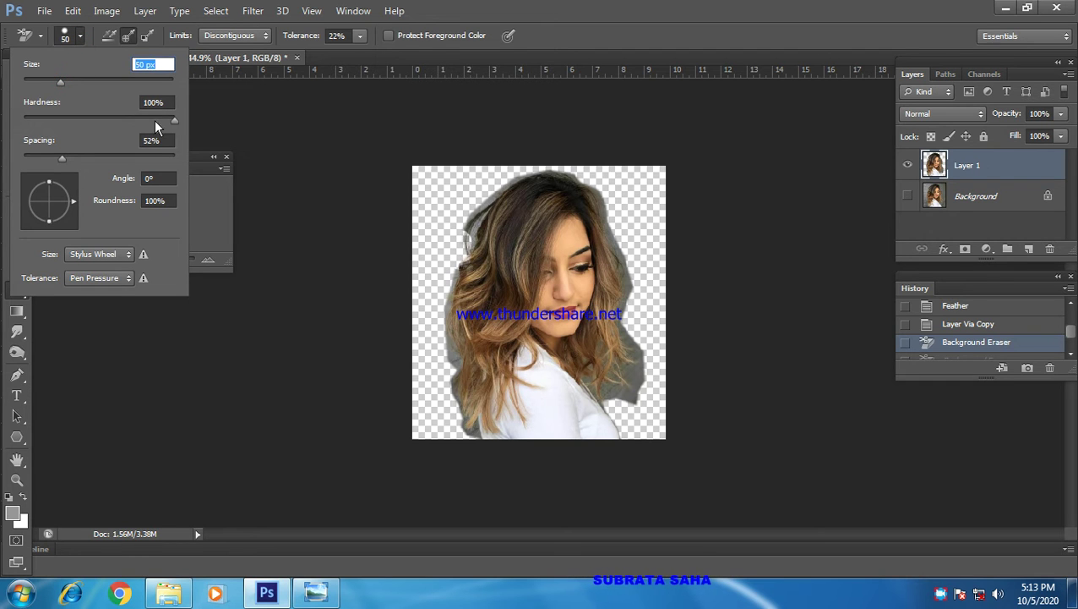
Step: Set the Background Eraser's brush hardness to 82% and erase the grey backdrop around the right side and top of the hair
drag(172, 123, 155, 124)
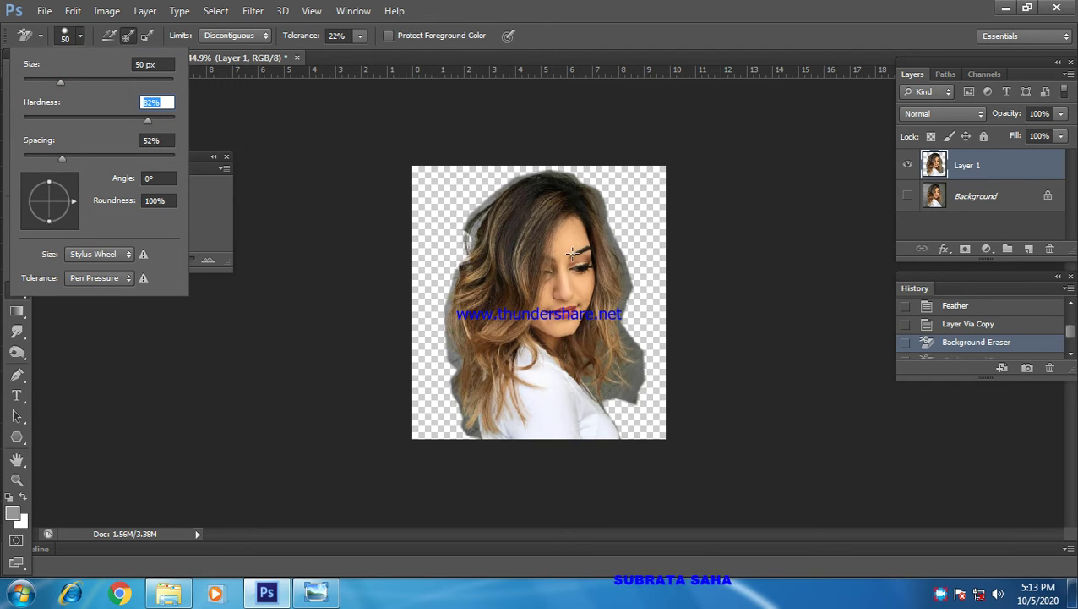
click(636, 399)
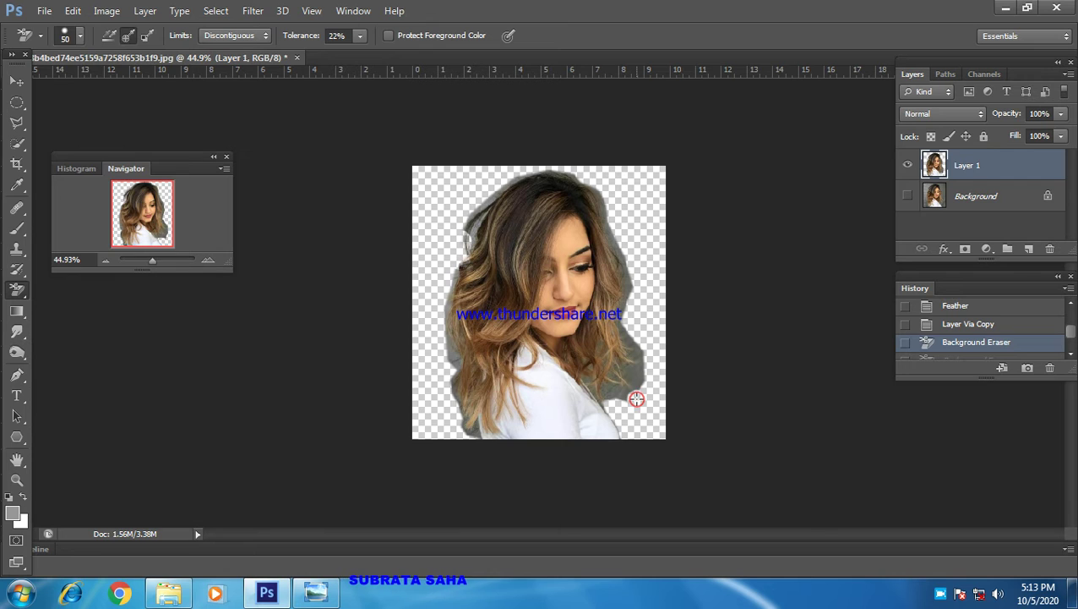
mouse_move(635, 379)
mouse_down()
mouse_move(630, 337)
mouse_move(624, 390)
mouse_move(604, 368)
mouse_move(610, 359)
mouse_move(611, 386)
mouse_move(621, 241)
mouse_move(627, 271)
mouse_move(580, 179)
mouse_up()
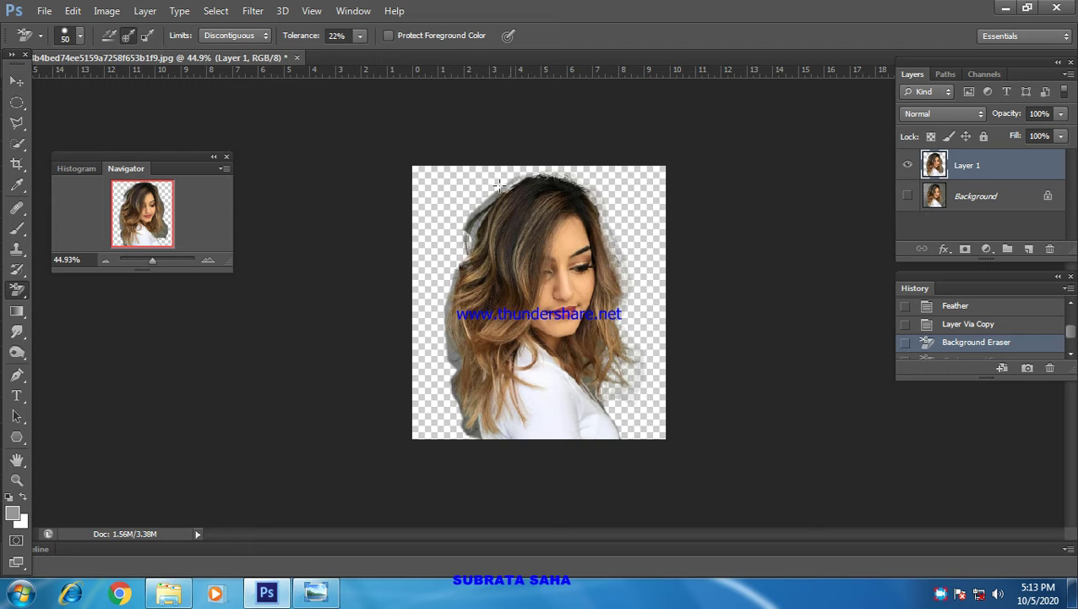
Step: Erase the grey backdrop down the left side of the hair to the image's lower edge, and touch up beside the right hair ends
drag(457, 265, 446, 313)
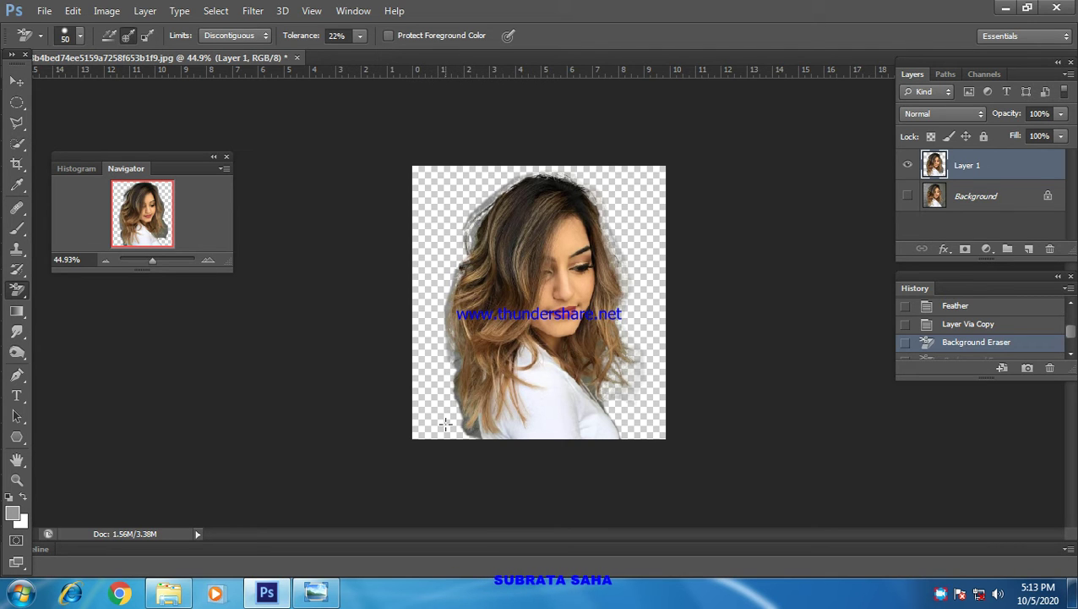
drag(455, 384, 465, 441)
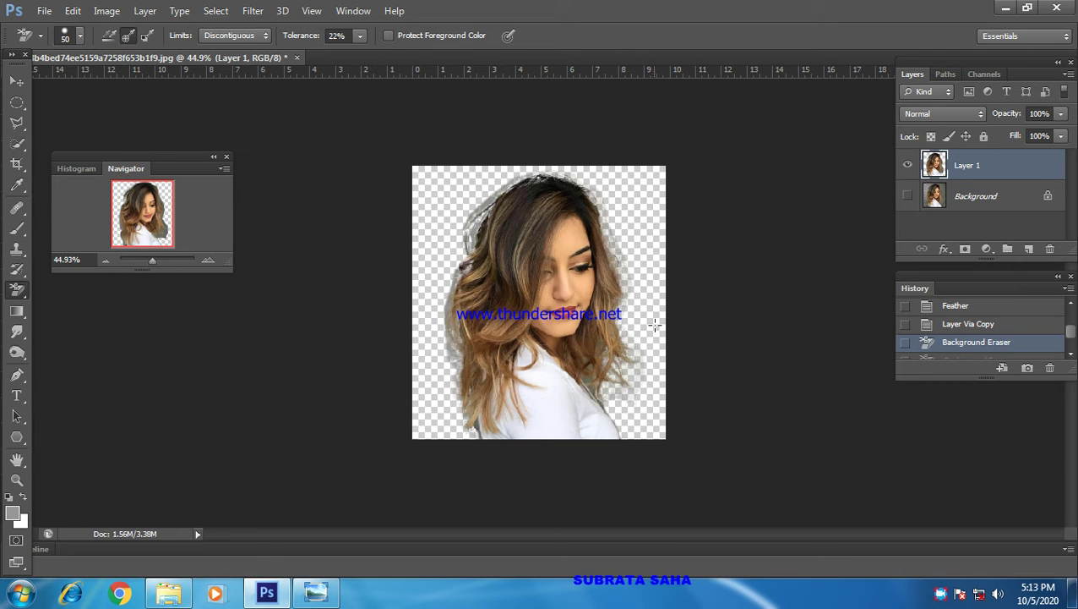
click(640, 380)
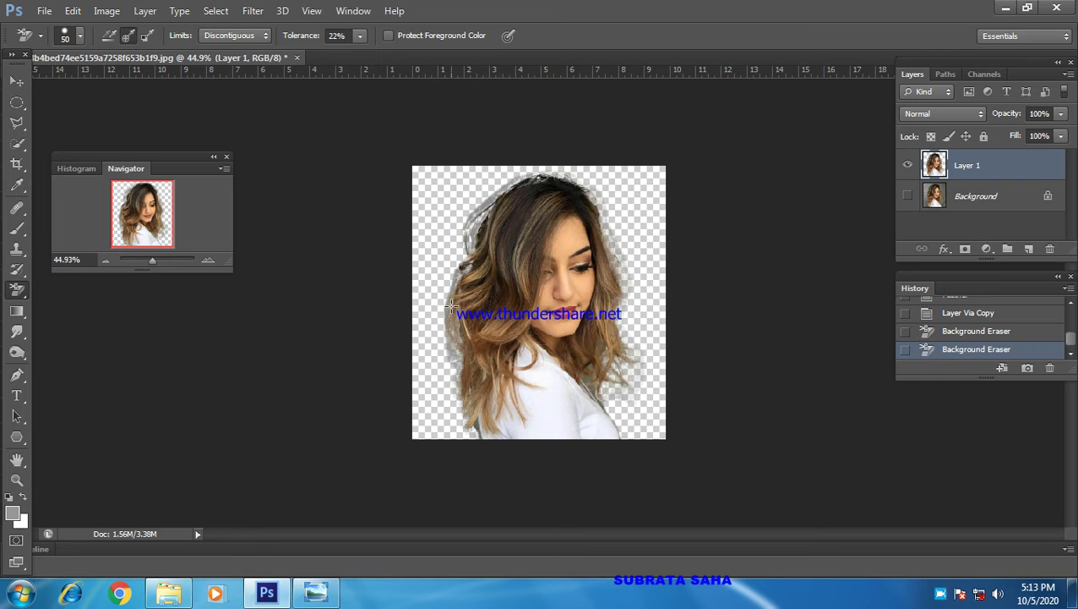
drag(448, 314, 447, 328)
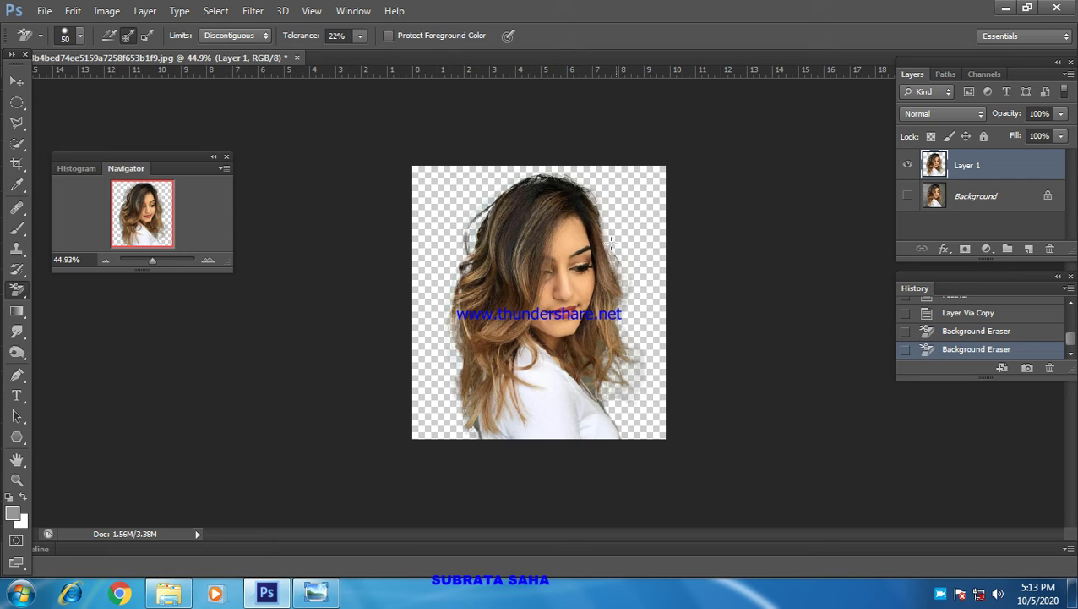
Step: Try erasing the backdrop among the hair ends above the right shoulder, and undo that eraser stroke
click(597, 362)
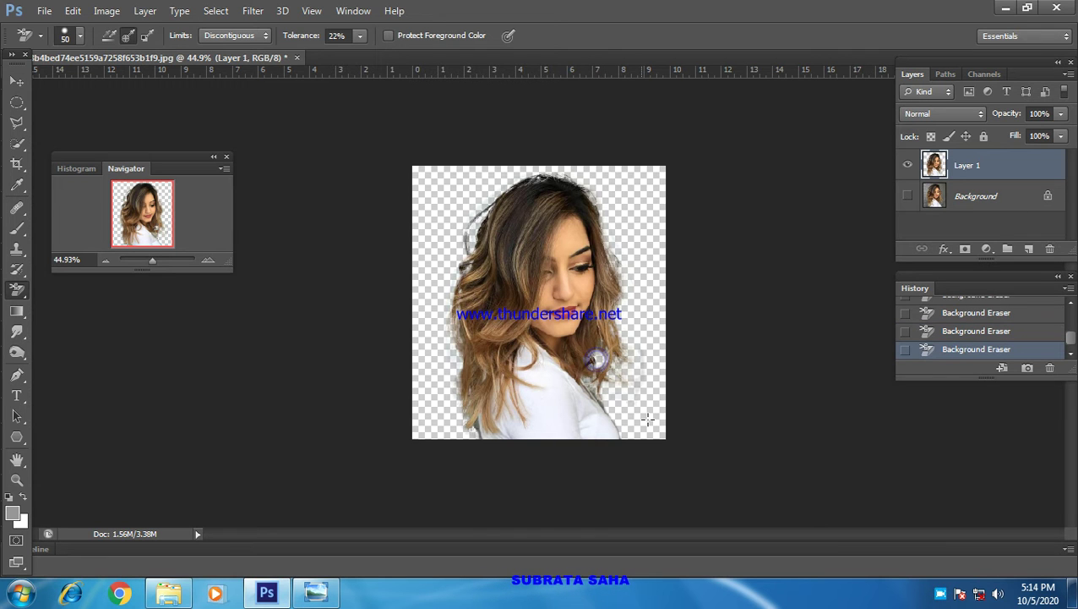
click(973, 332)
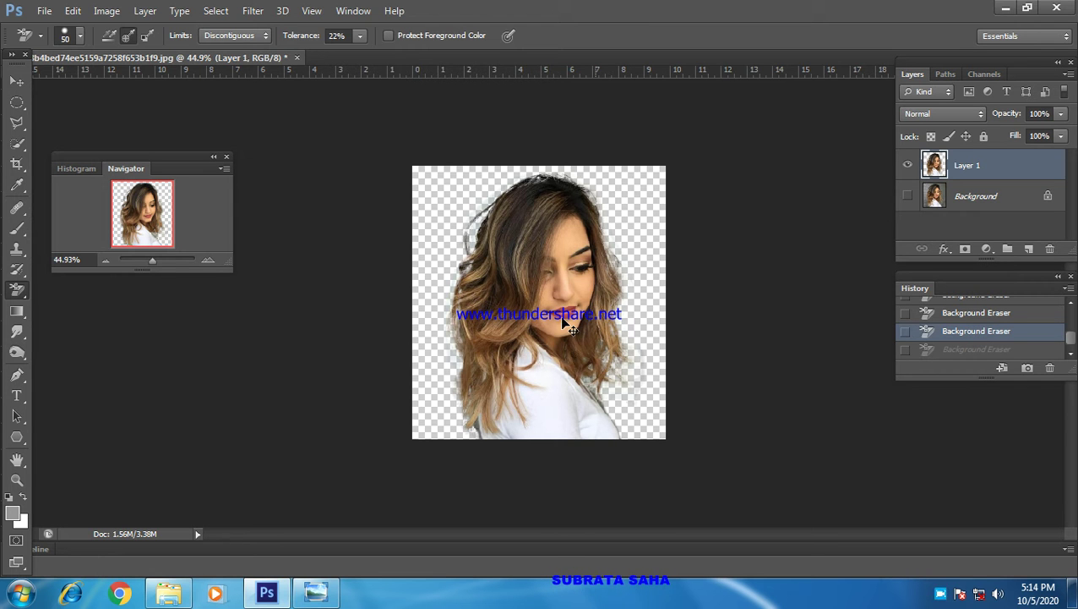
Step: Erase the backdrop residue along the right edge of the hair and around its loose ends
drag(158, 257, 156, 258)
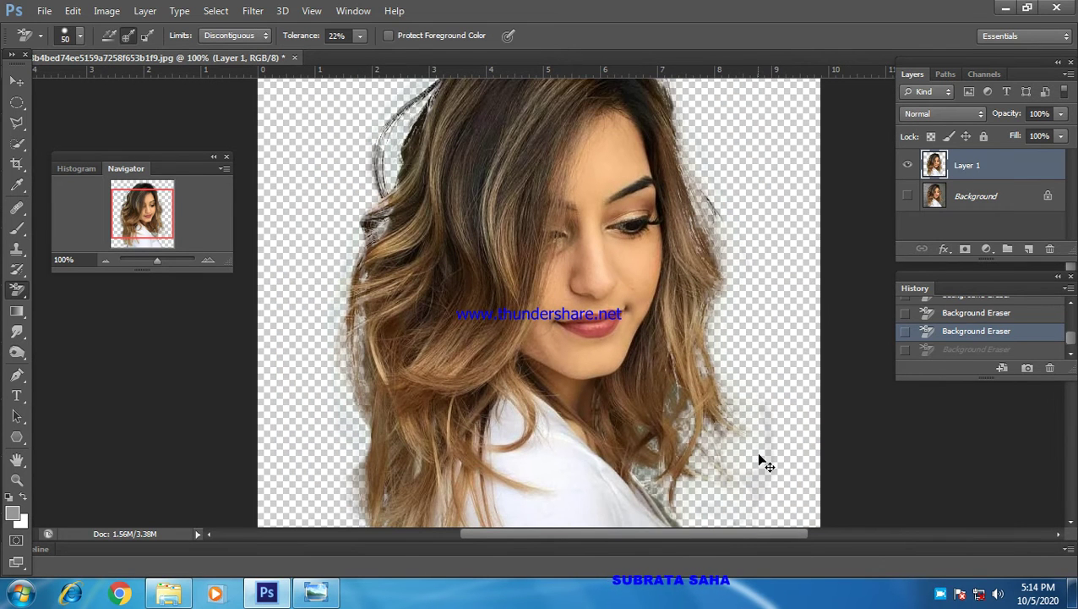
scroll(766, 464, right, 3)
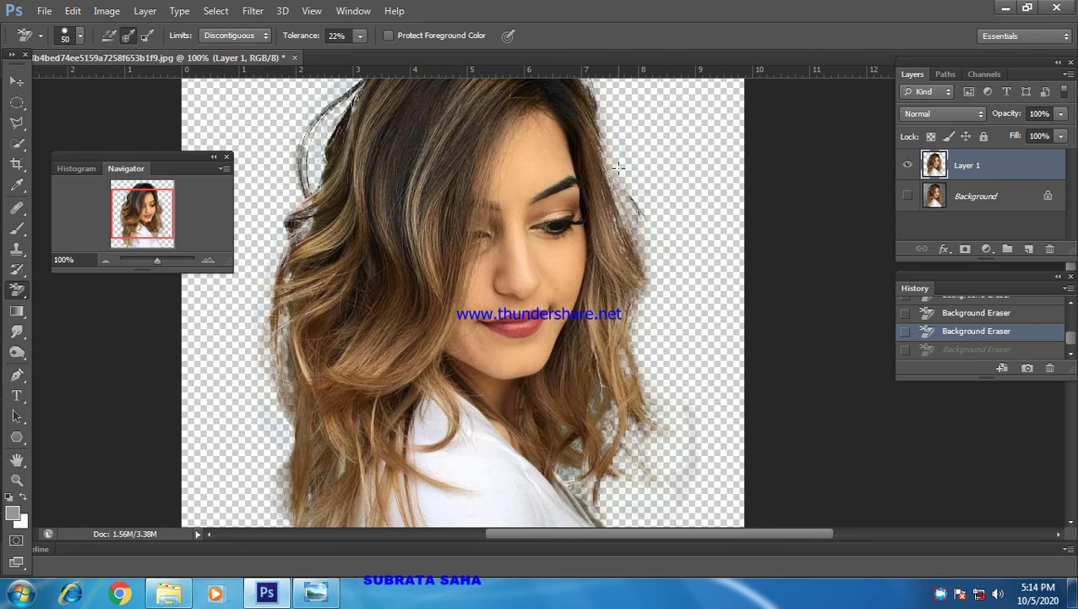
drag(640, 183, 643, 368)
click(664, 398)
click(690, 430)
click(636, 472)
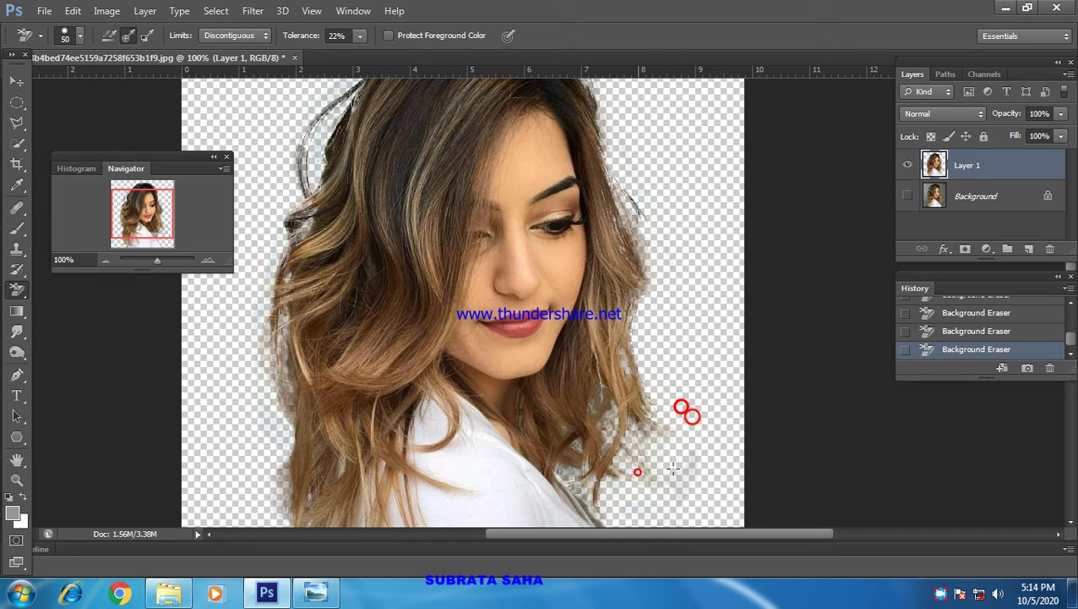
Step: Try erasing the grey patch between the hair ends and the shirt's right shoulder, and undo that eraser stroke
click(564, 473)
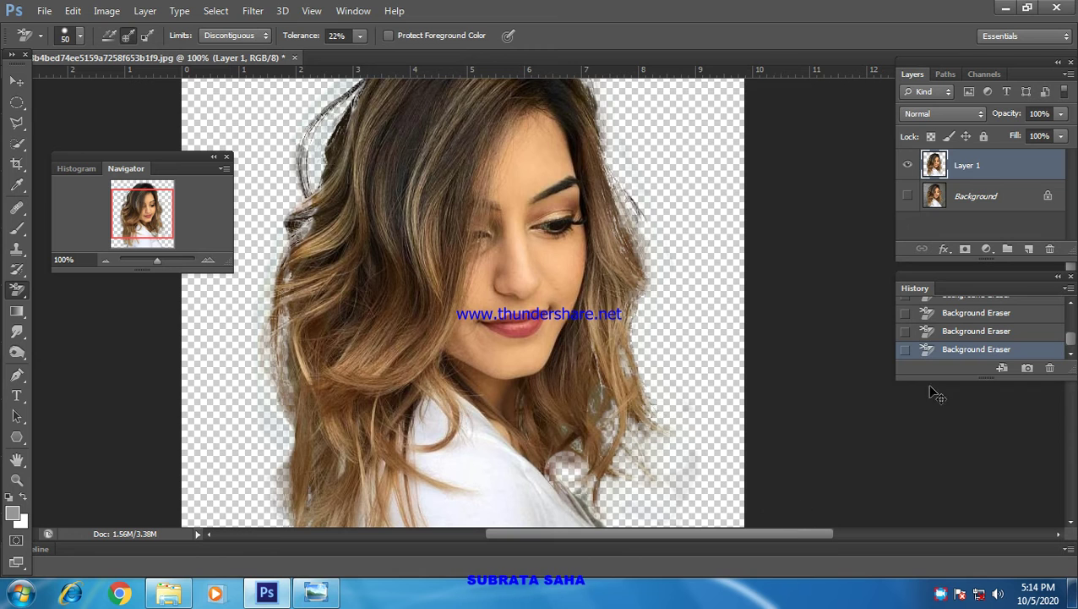
key(ctrl+z)
click(960, 332)
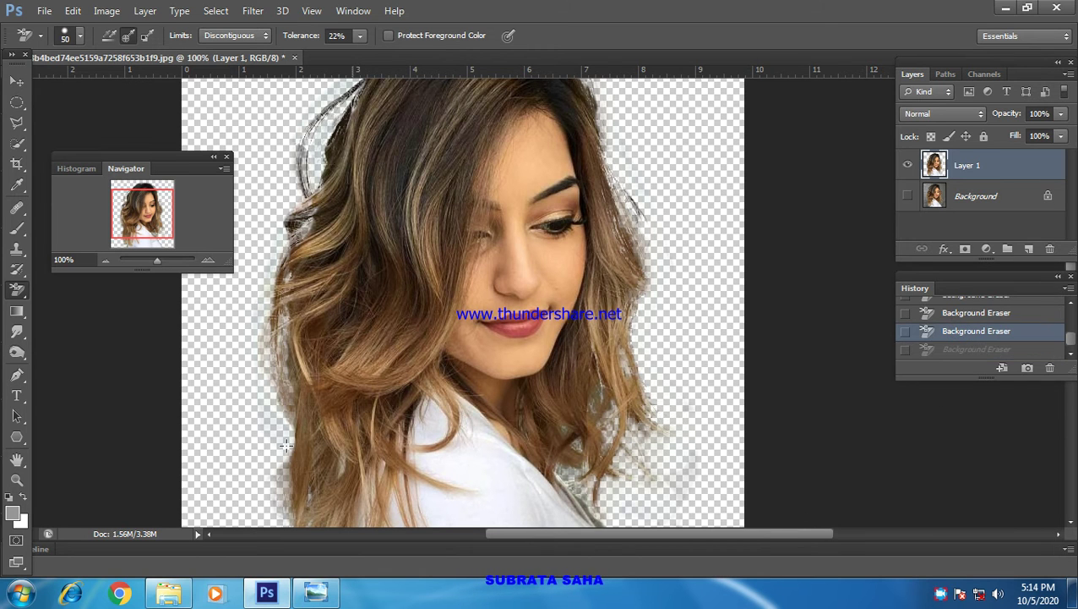
Step: Lower the brush hardness to 37% and erase the backdrop remnants along the left side of the hair down to the shirt
scroll(279, 454, down, 3)
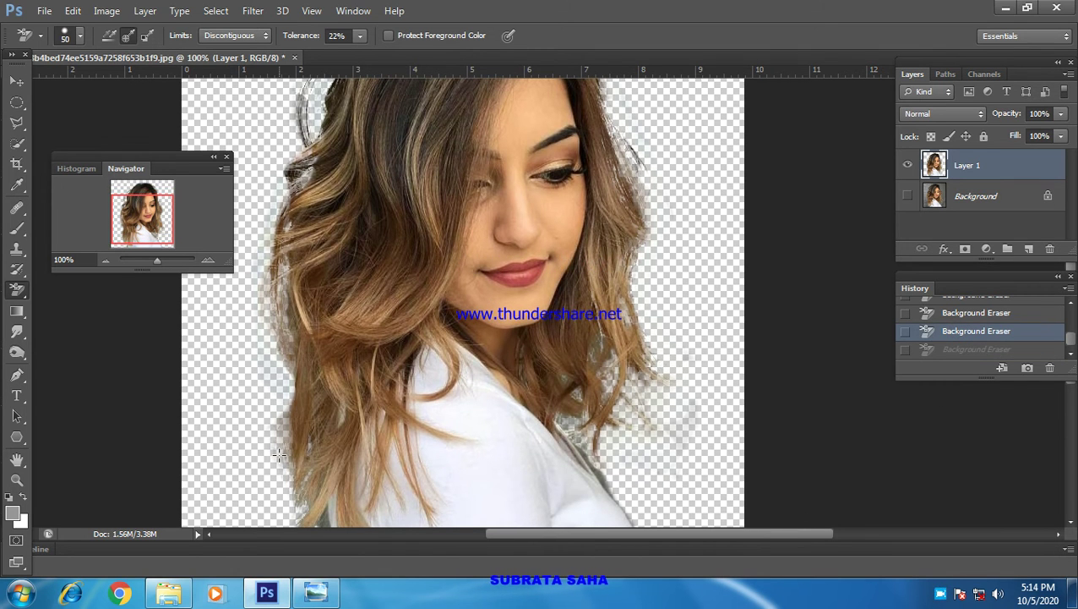
click(80, 37)
drag(146, 118, 87, 118)
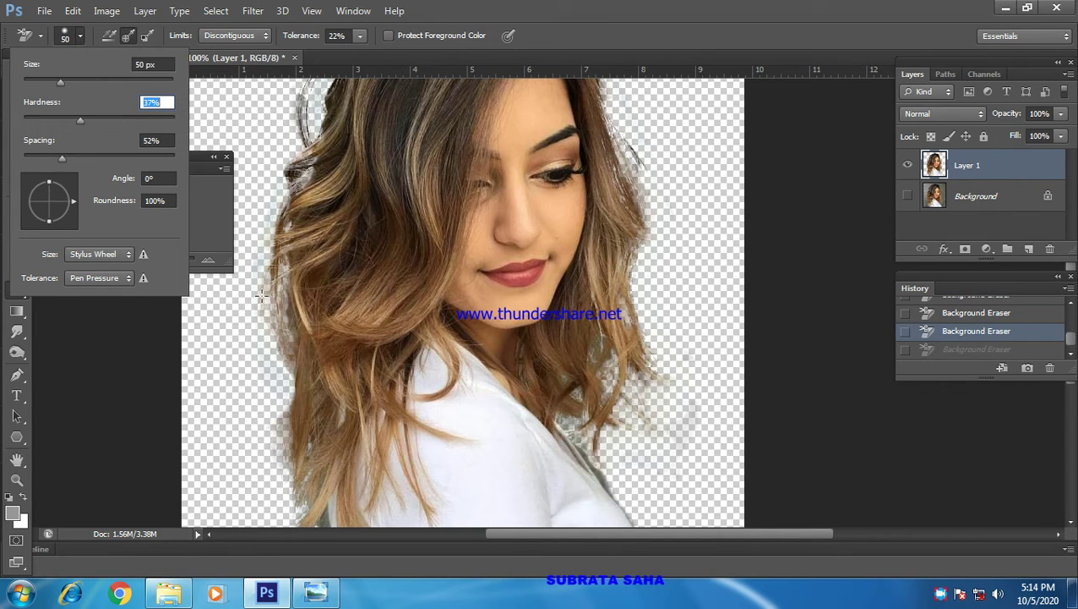
mouse_move(262, 280)
mouse_down()
mouse_move(280, 485)
mouse_move(276, 413)
mouse_up()
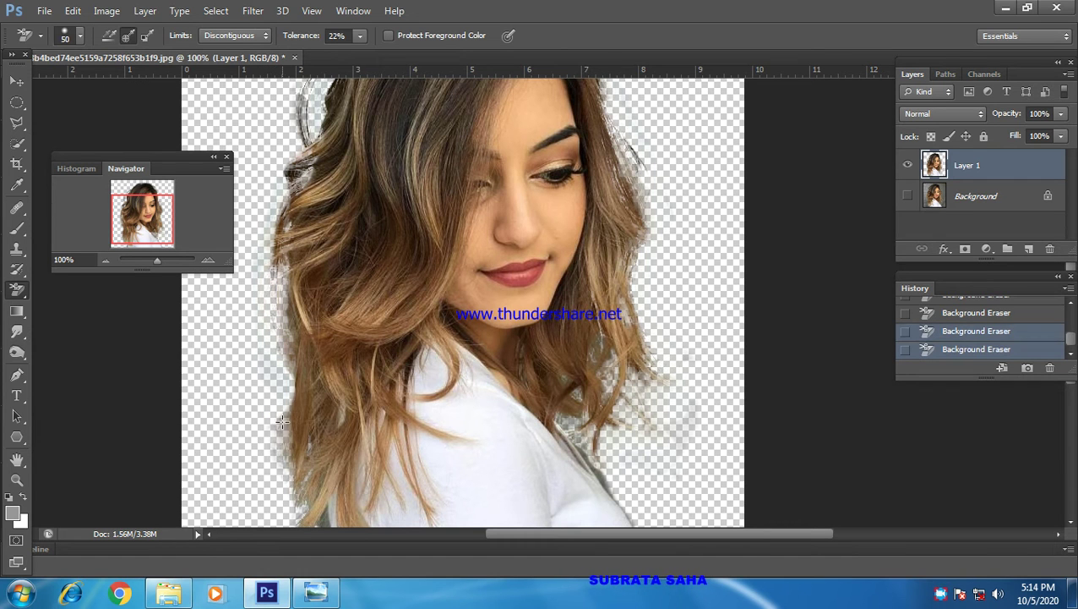
scroll(273, 479, down, 3)
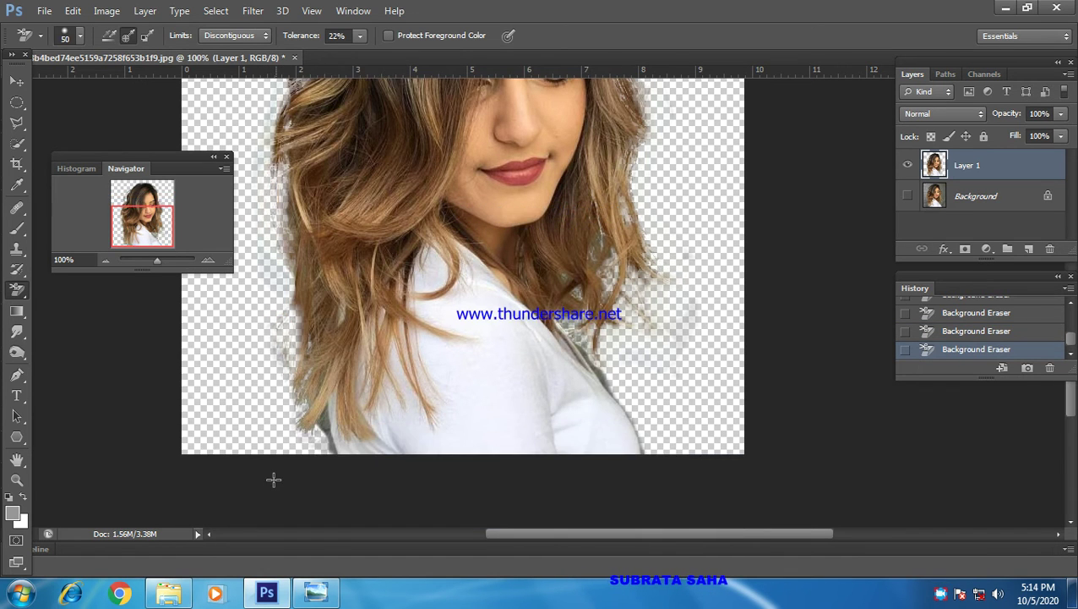
drag(278, 349, 330, 448)
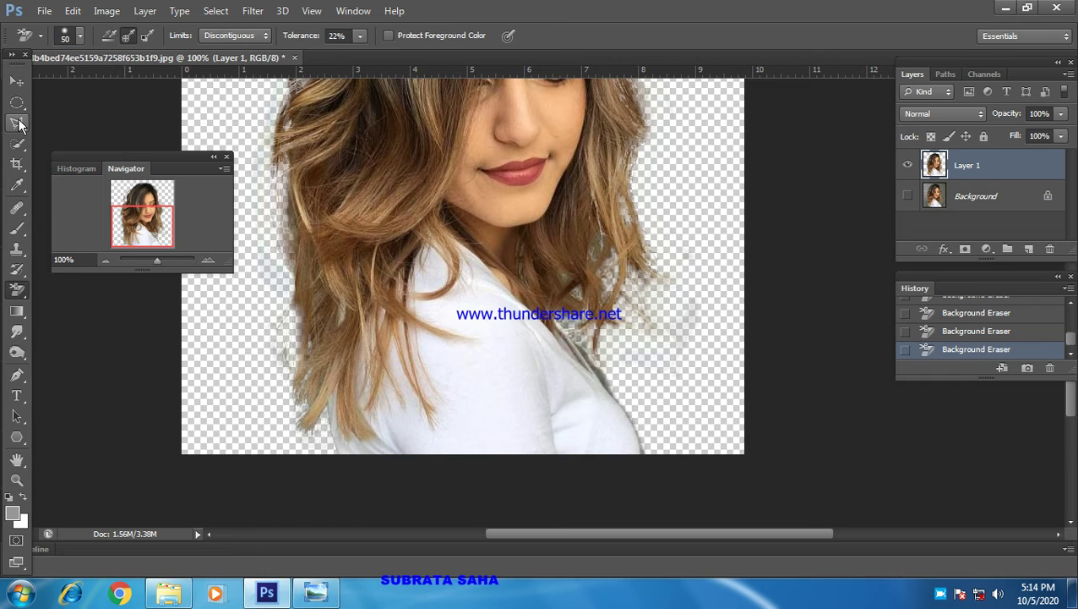
Step: Outline the grey strip along the shirt's right shoulder edge with the Polygonal Lasso and delete it from the layer
click(19, 124)
click(564, 332)
click(617, 401)
click(637, 387)
click(613, 363)
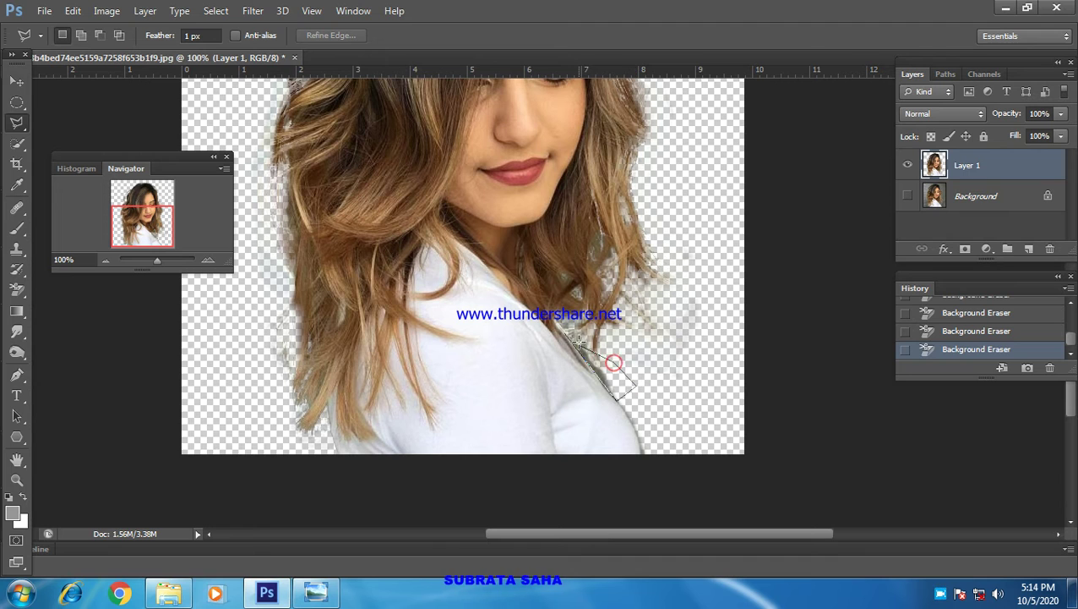
click(601, 358)
click(585, 344)
click(584, 335)
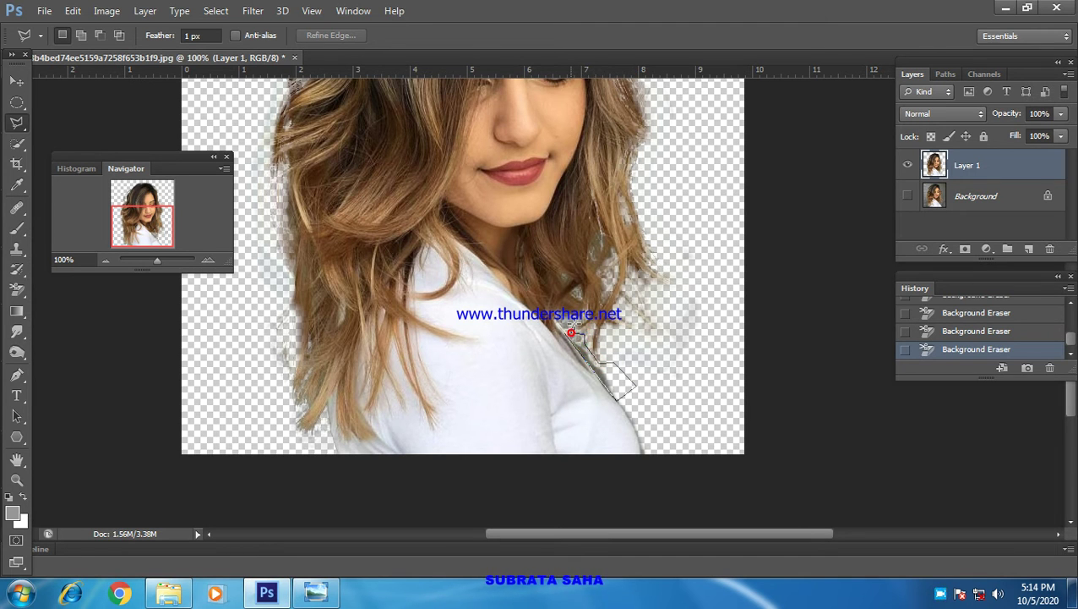
click(557, 315)
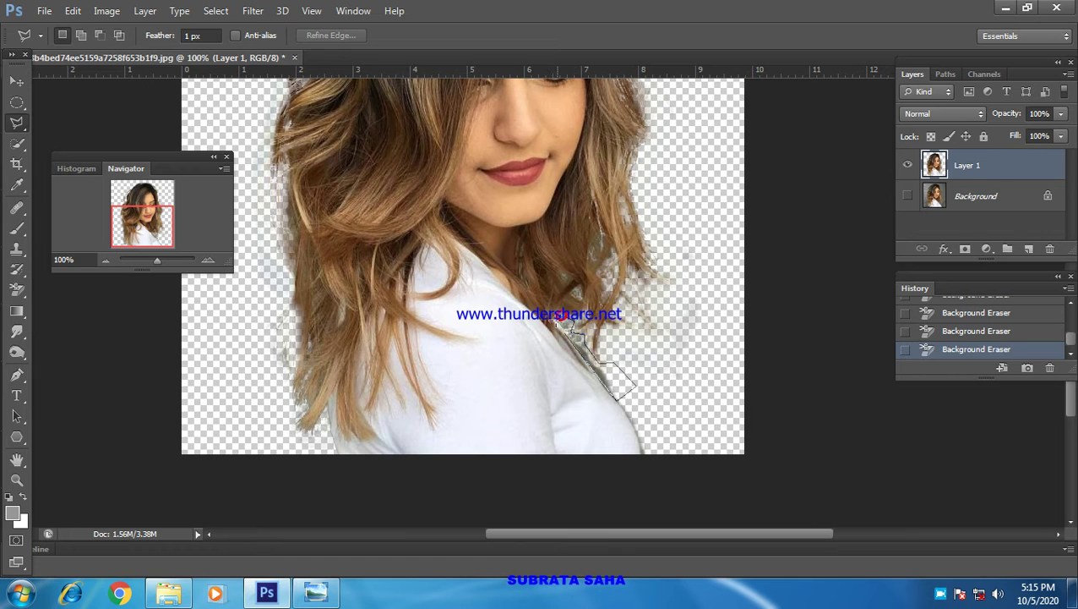
click(566, 333)
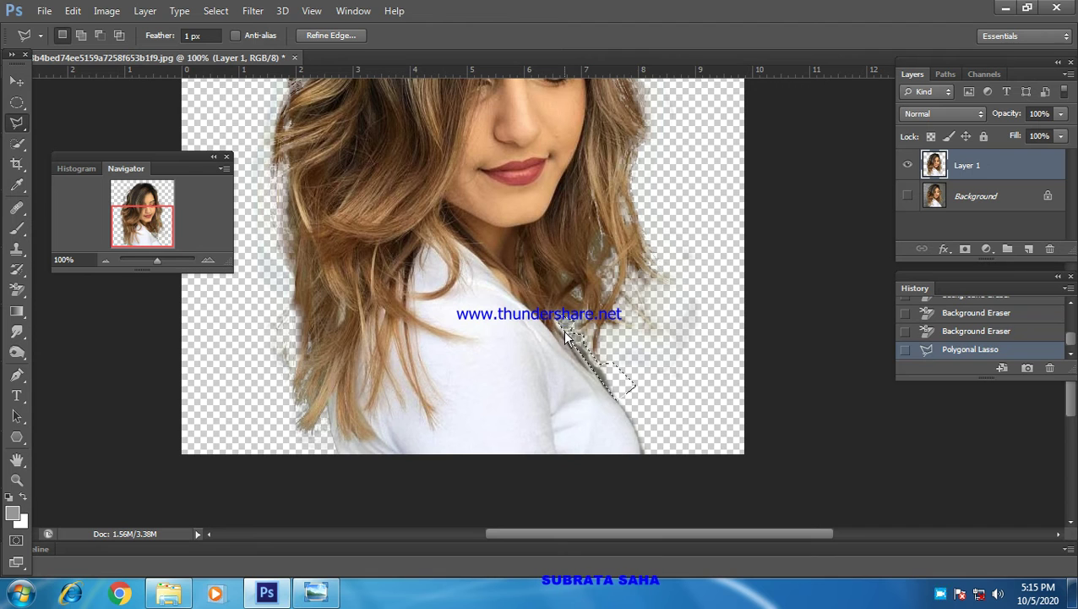
key(Delete)
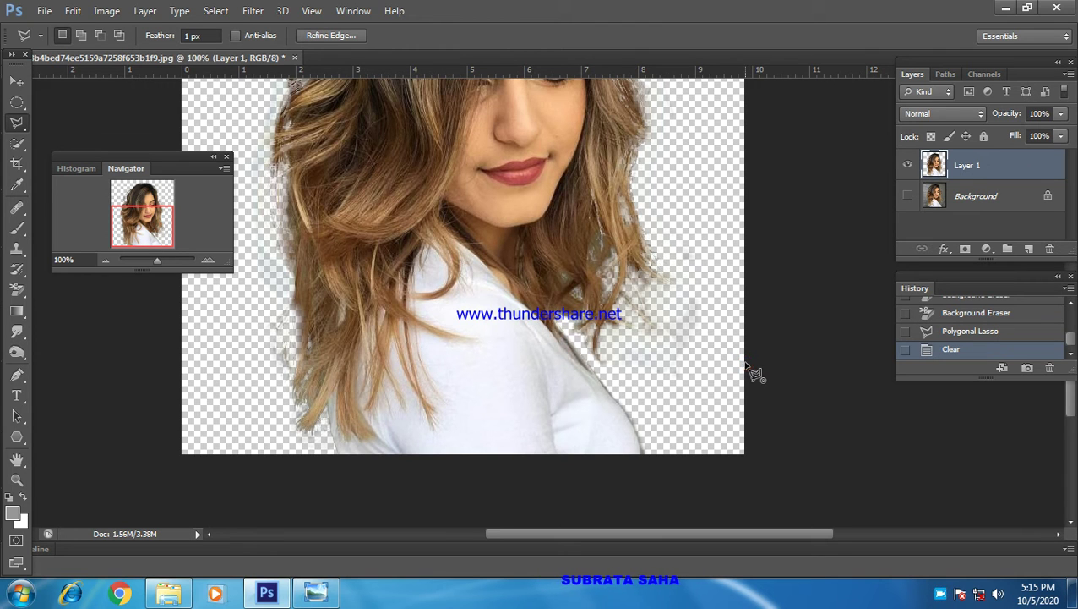
click(742, 361)
key(Escape)
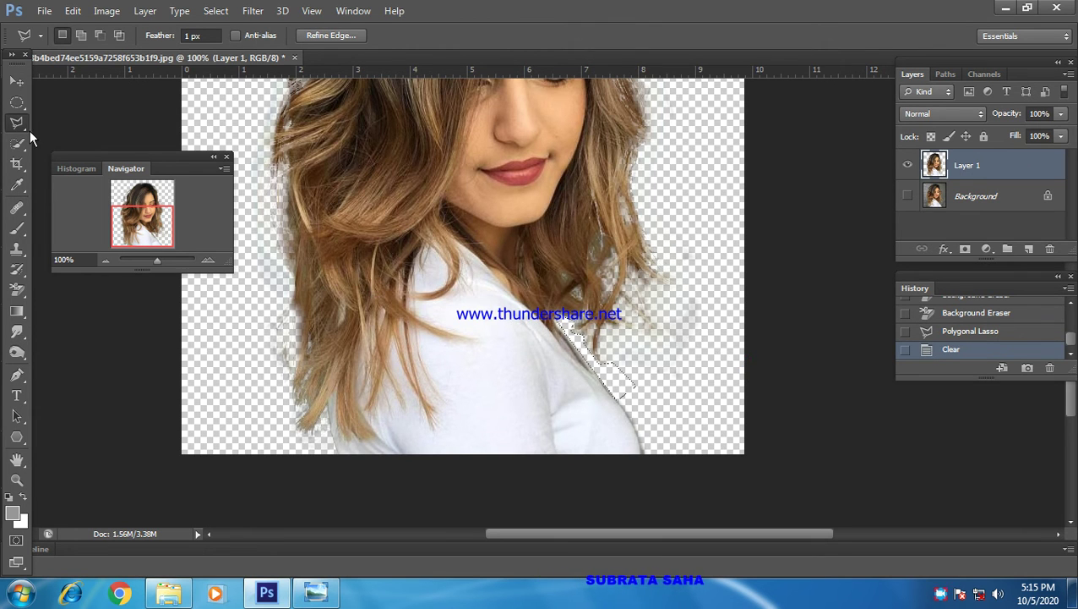
Step: Switch back to the Background Eraser and go over the residue beside the right hair ends, the shoulder edge and the lower left hair
click(18, 291)
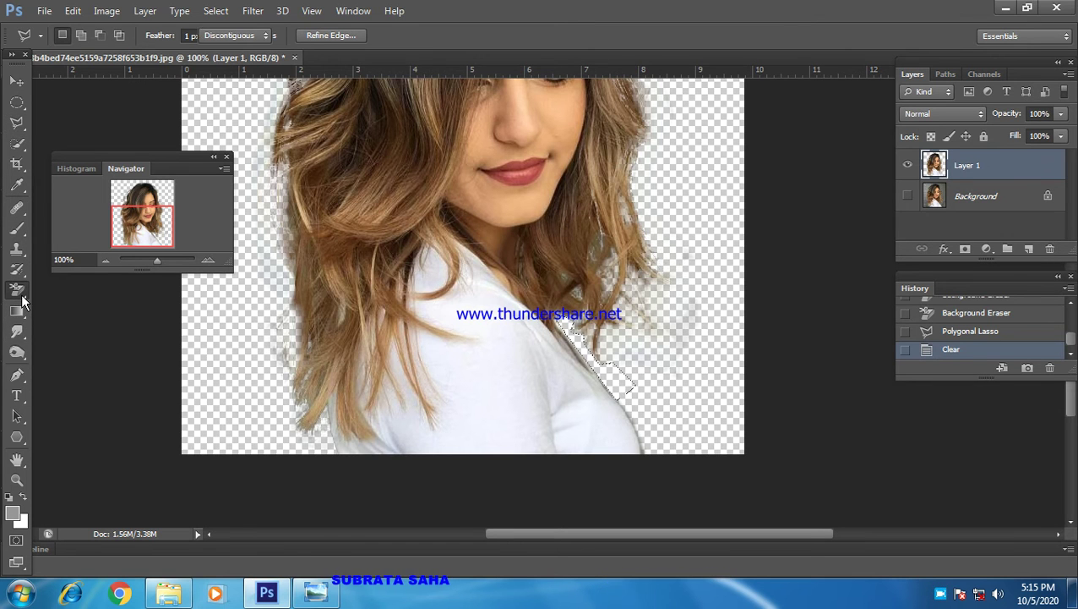
right_click(23, 301)
click(76, 308)
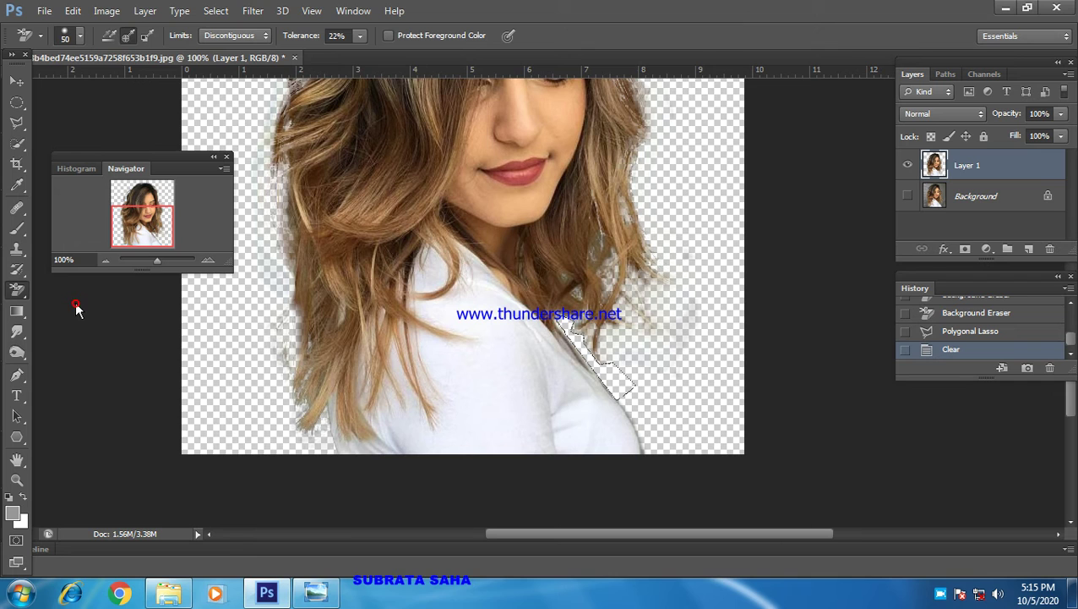
click(682, 339)
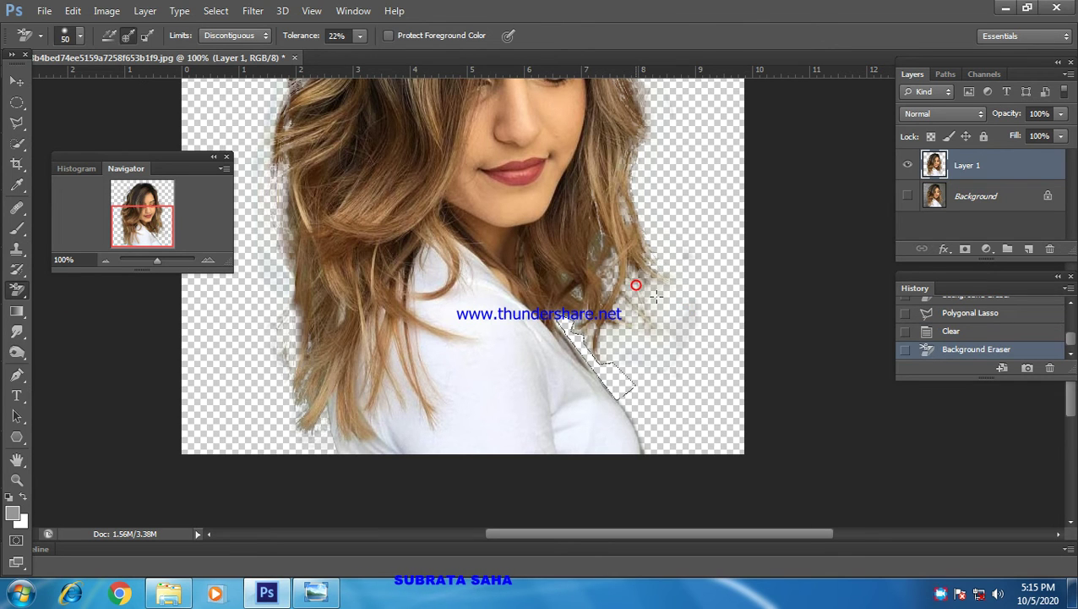
drag(568, 331, 625, 384)
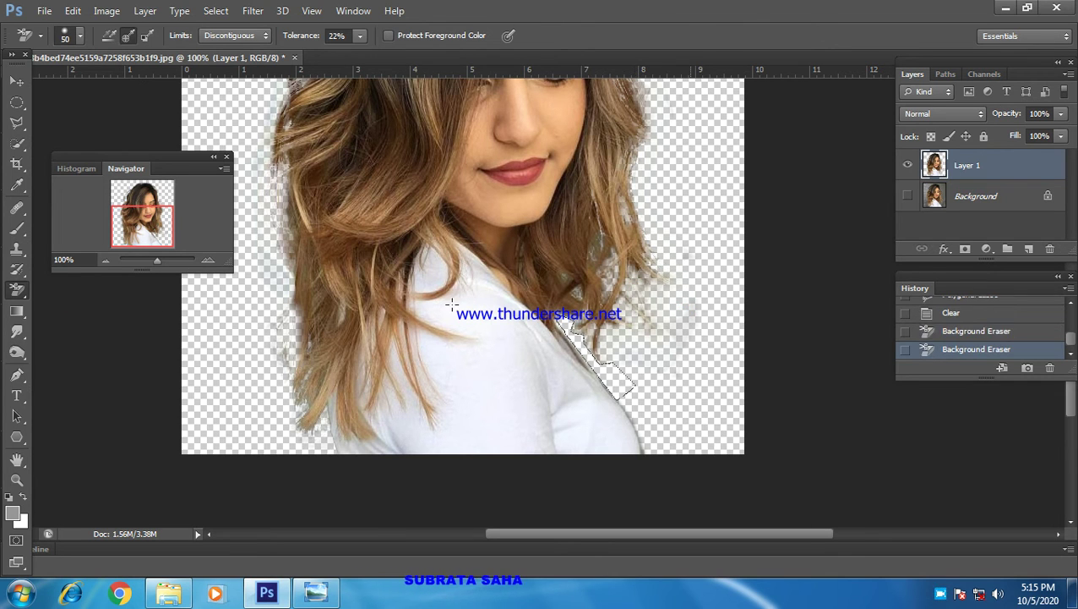
click(285, 355)
Step: Try erasing the leftover grey between the strands at the left edge of the hair, level with the eyes
scroll(270, 279, up, 3)
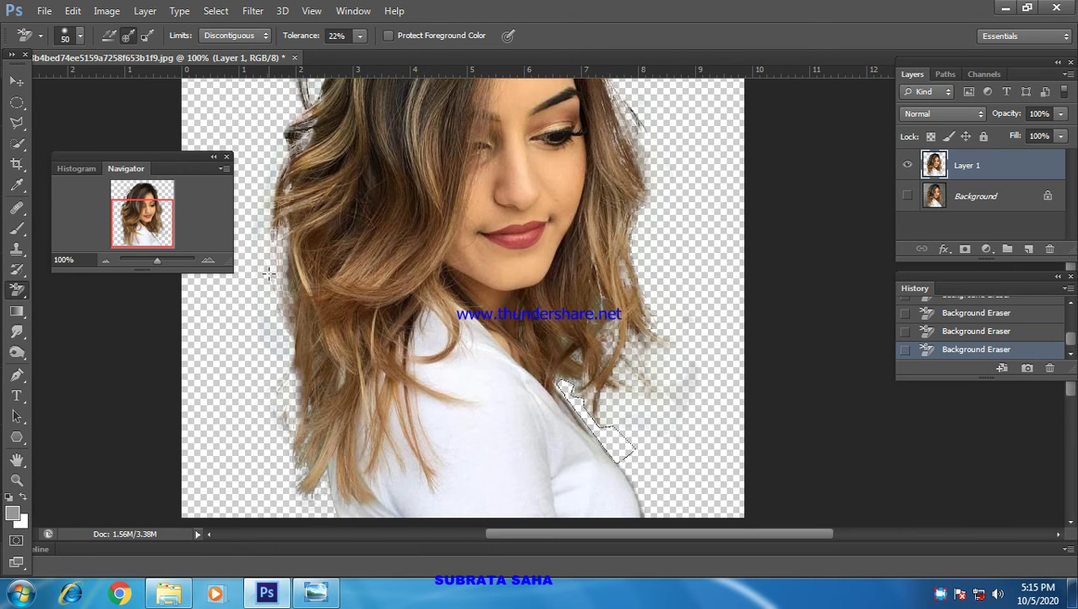
scroll(268, 273, up, 5)
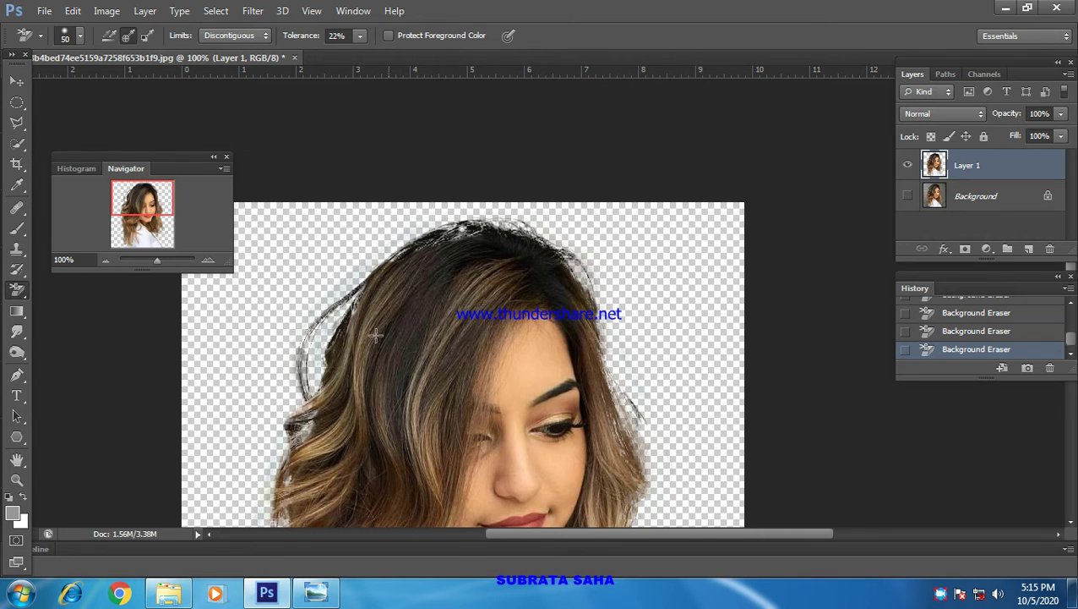
scroll(391, 332, down, 4)
scroll(610, 274, down, 2)
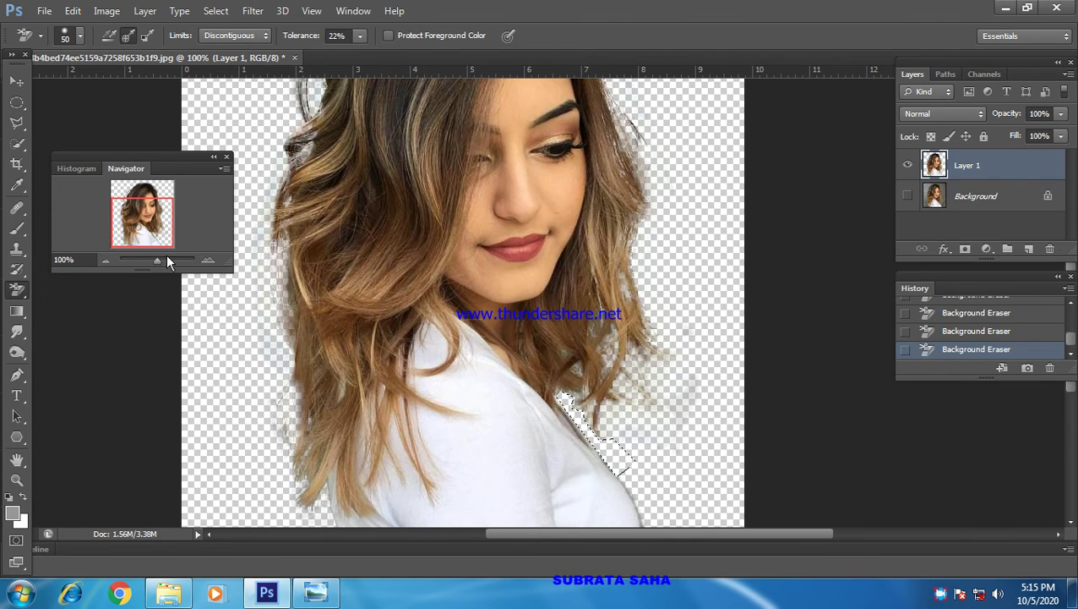
drag(157, 259, 133, 218)
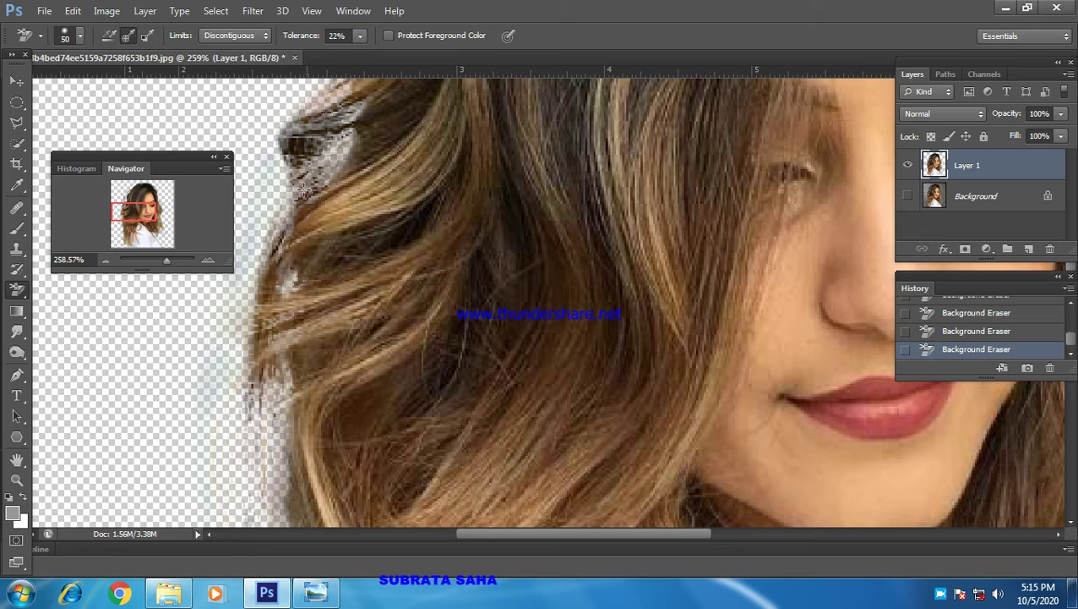
click(341, 148)
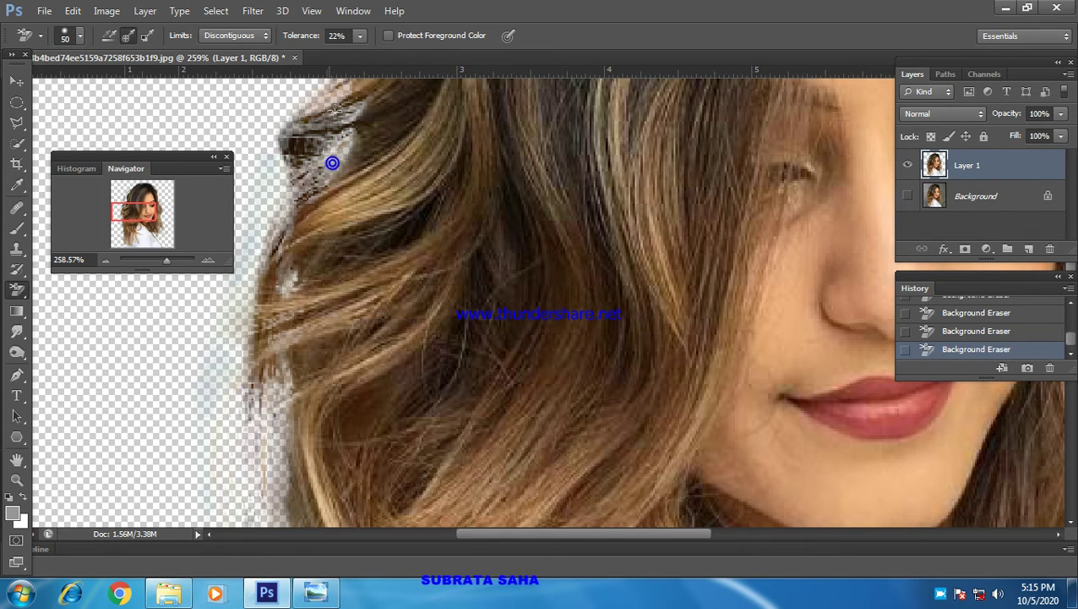
click(340, 149)
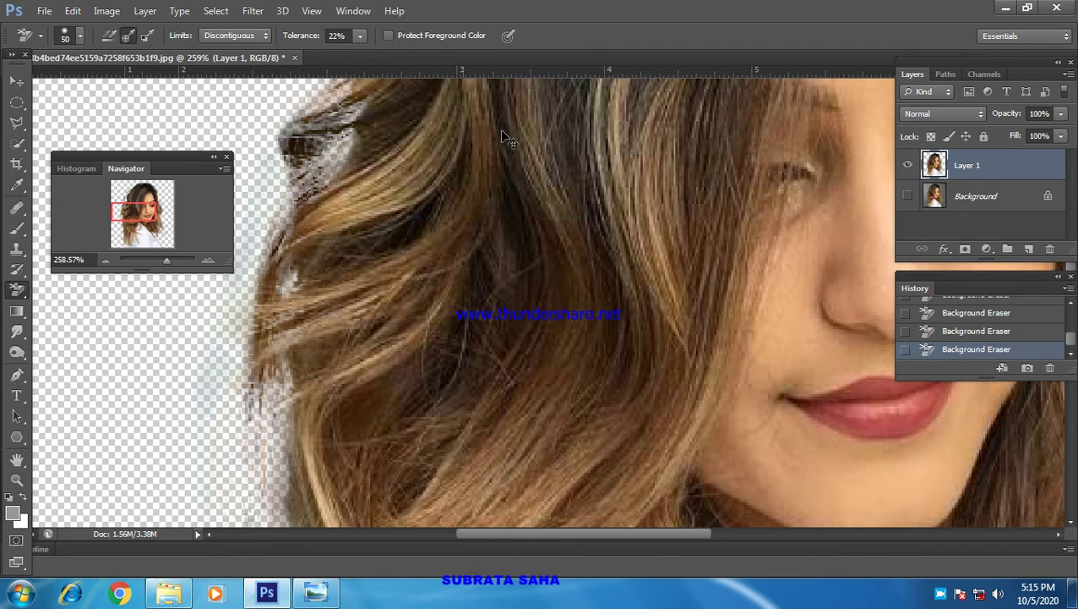
Step: Select the Background layer and set the foreground colour to olive green #729a1b
scroll(508, 140, right, 2)
click(974, 201)
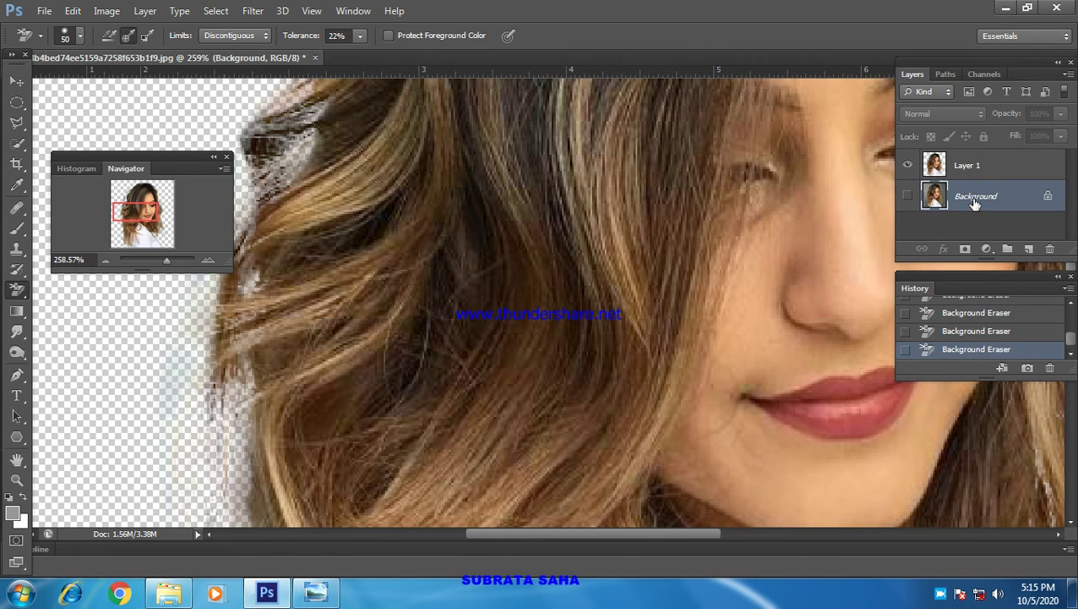
click(14, 514)
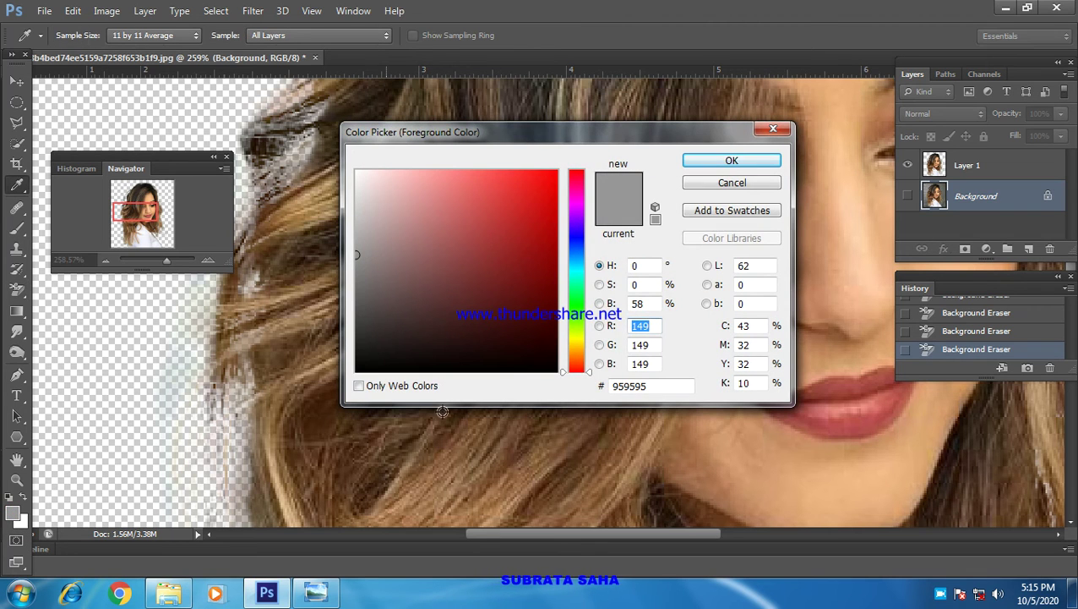
click(583, 327)
drag(580, 326, 582, 312)
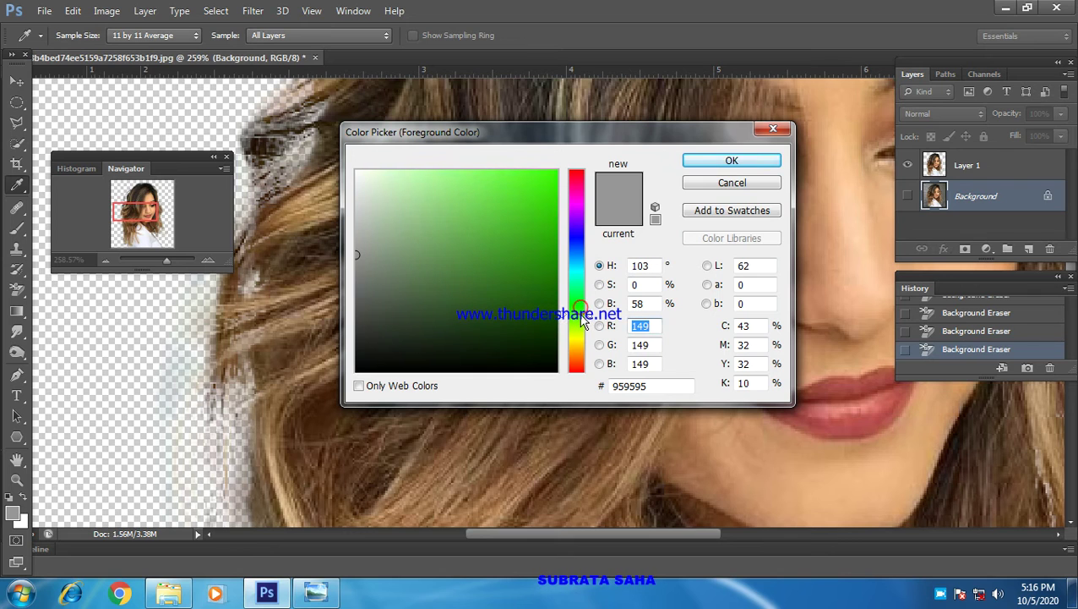
click(544, 251)
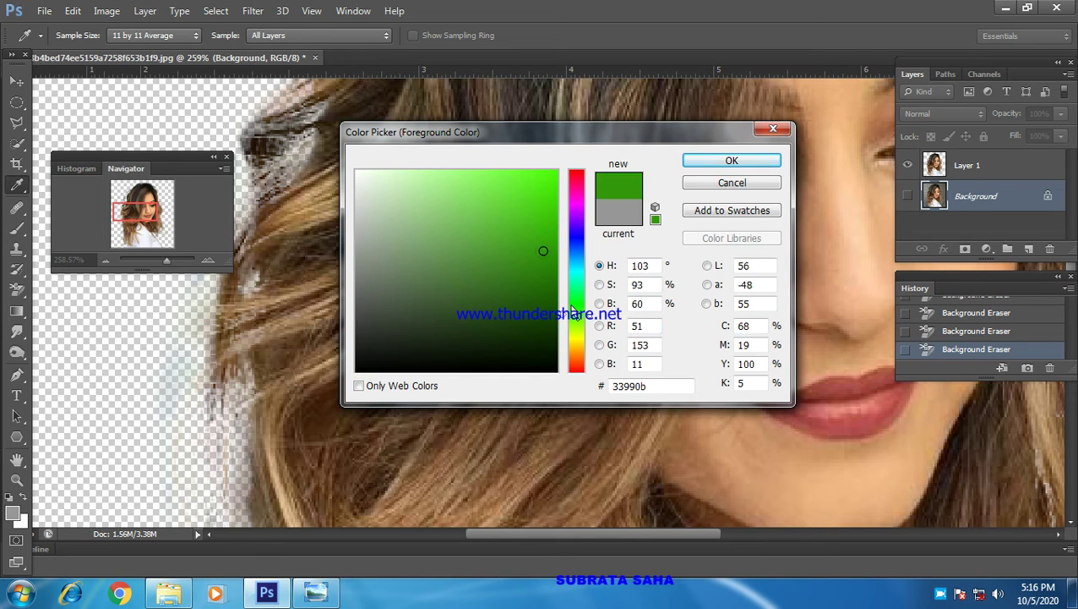
drag(573, 330, 578, 328)
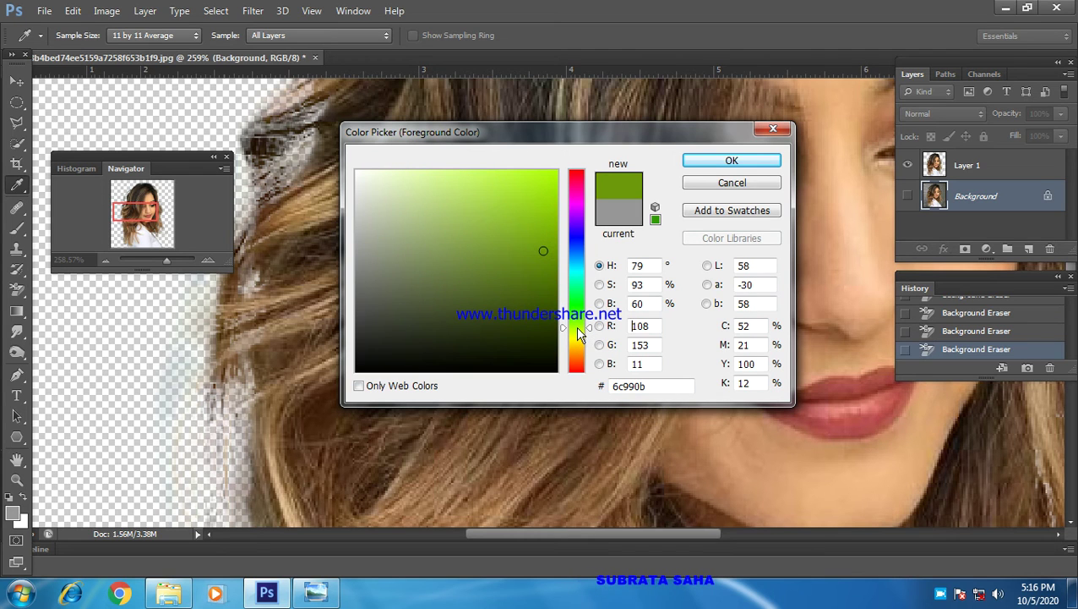
click(521, 250)
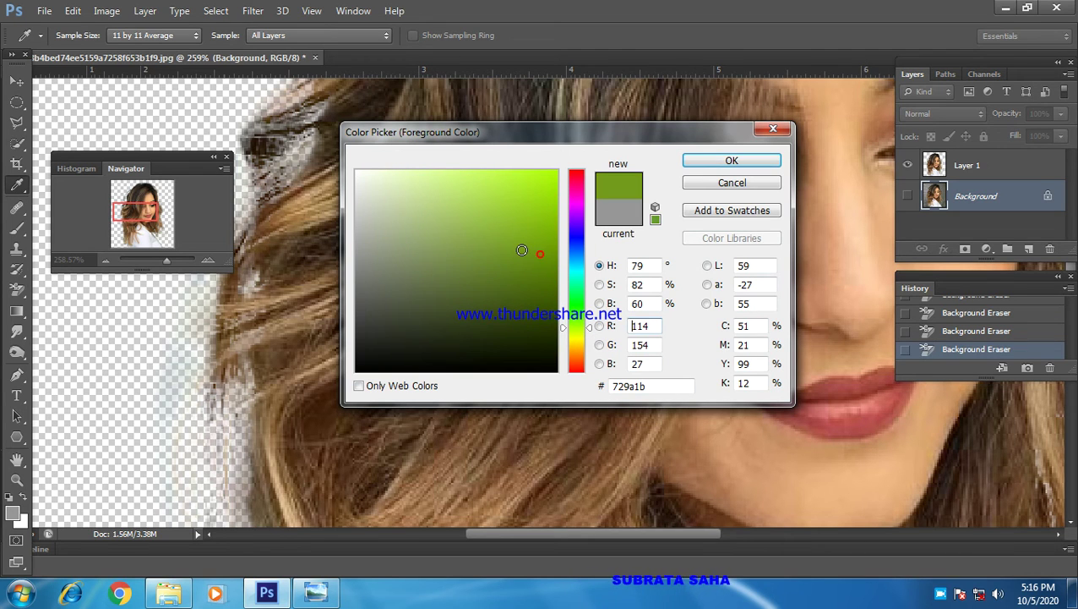
click(732, 161)
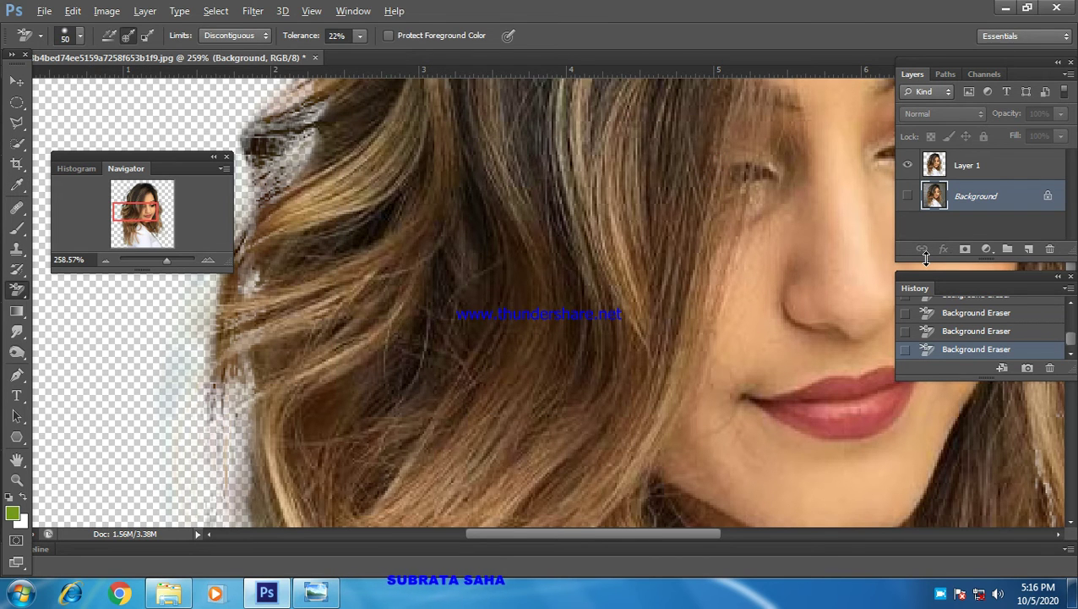
Step: Try to fill the hidden Background layer with the green foreground colour
key(alt+BackSpace)
key(Return)
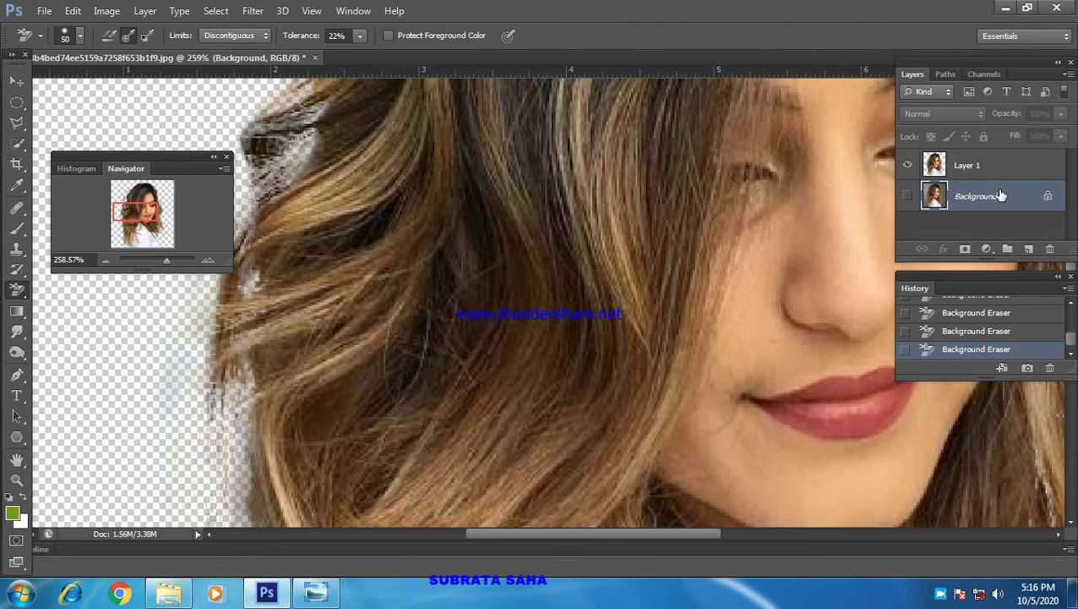
key(alt+BackSpace)
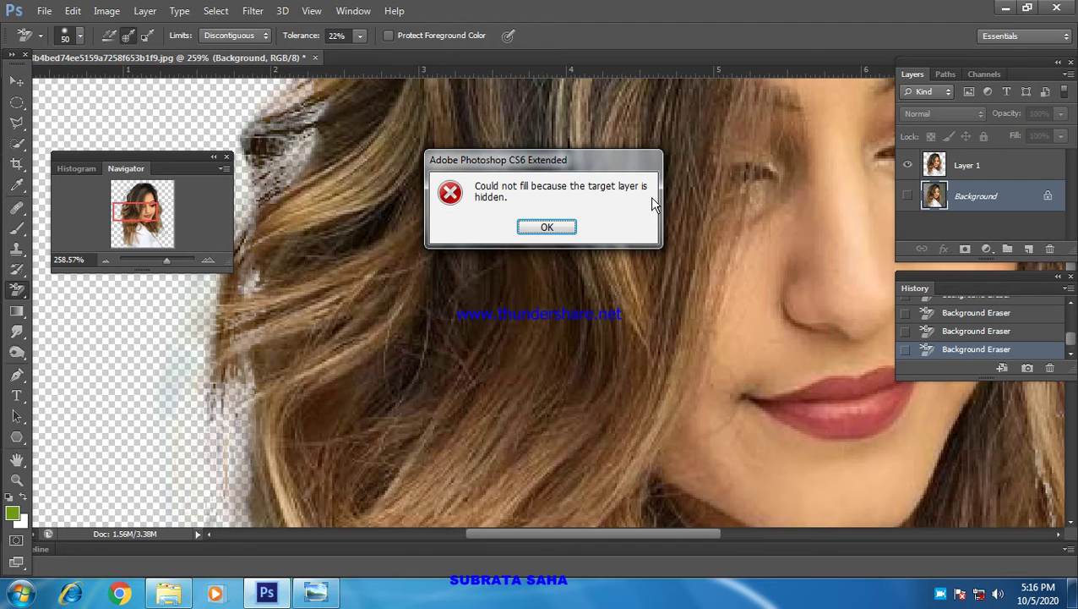
click(547, 226)
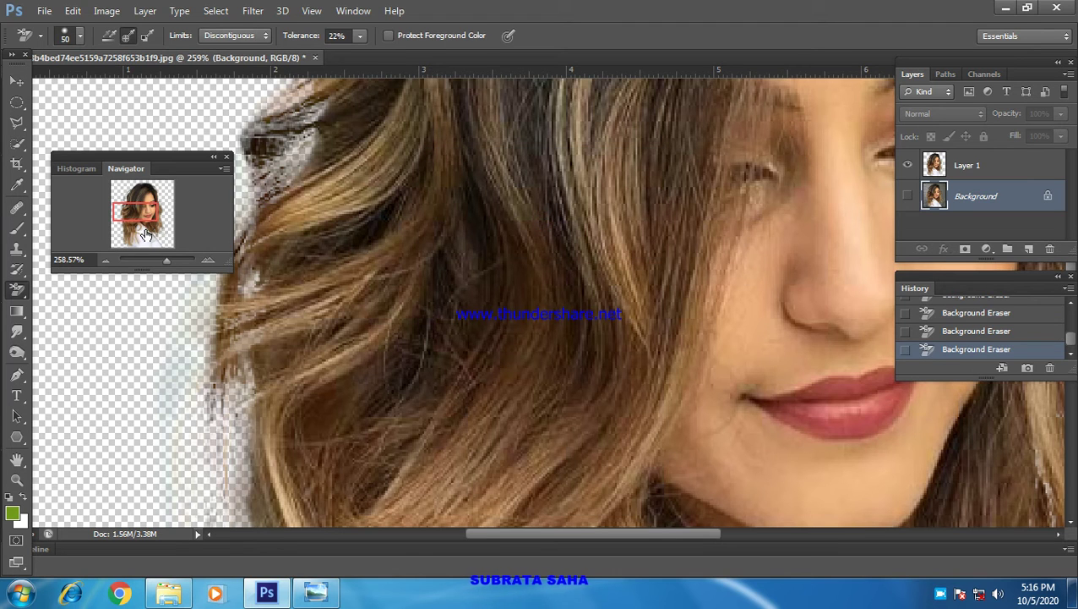
Step: Make the Background layer visible, clear the active selection and fill the layer with the green foreground colour
click(106, 260)
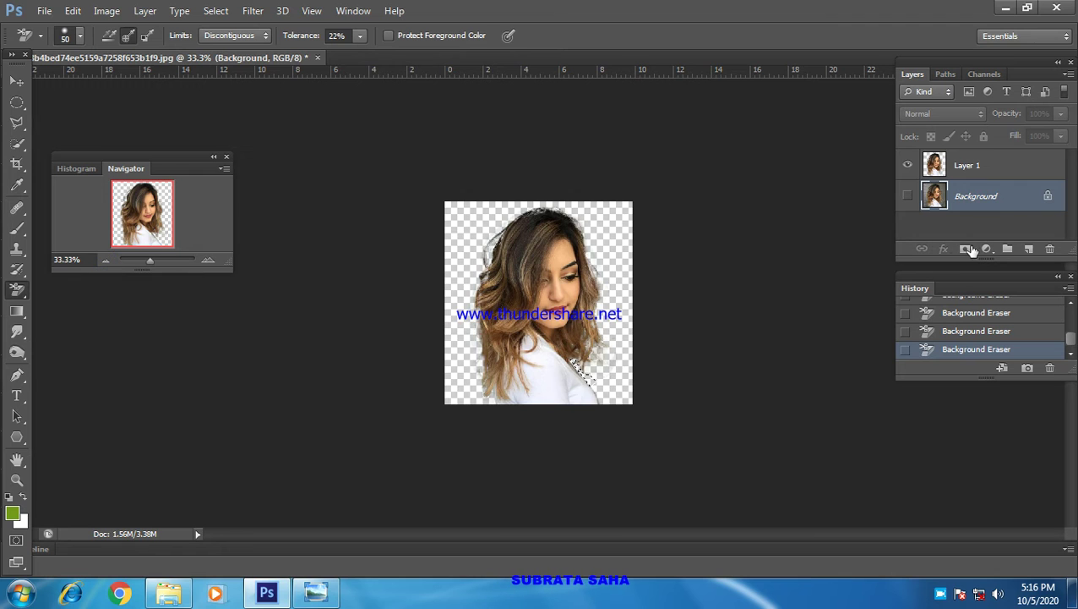
click(997, 200)
click(908, 196)
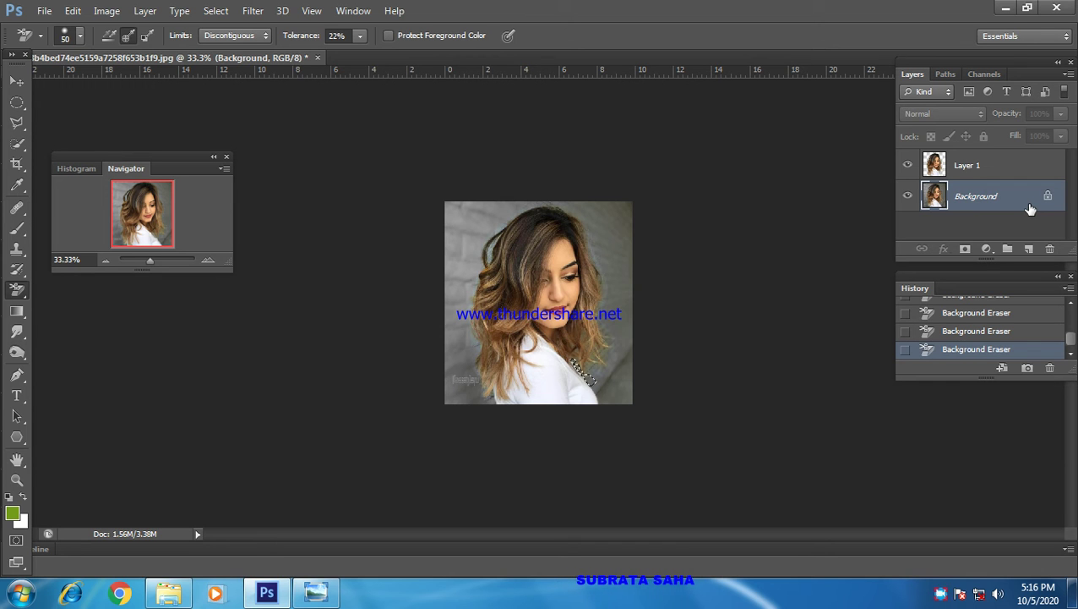
key(ctrl+d)
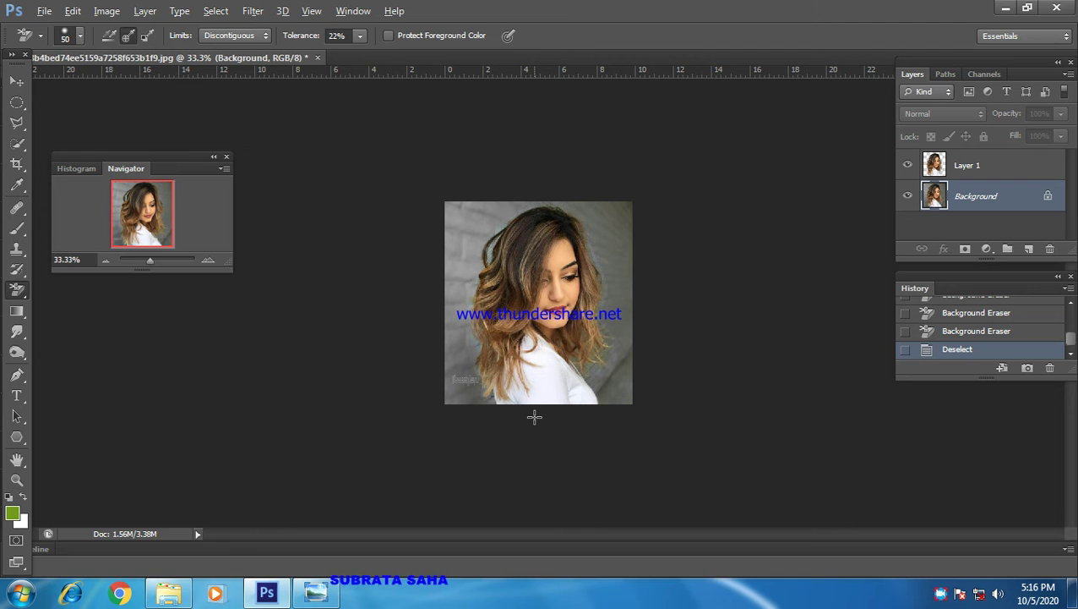
key(alt+BackSpace)
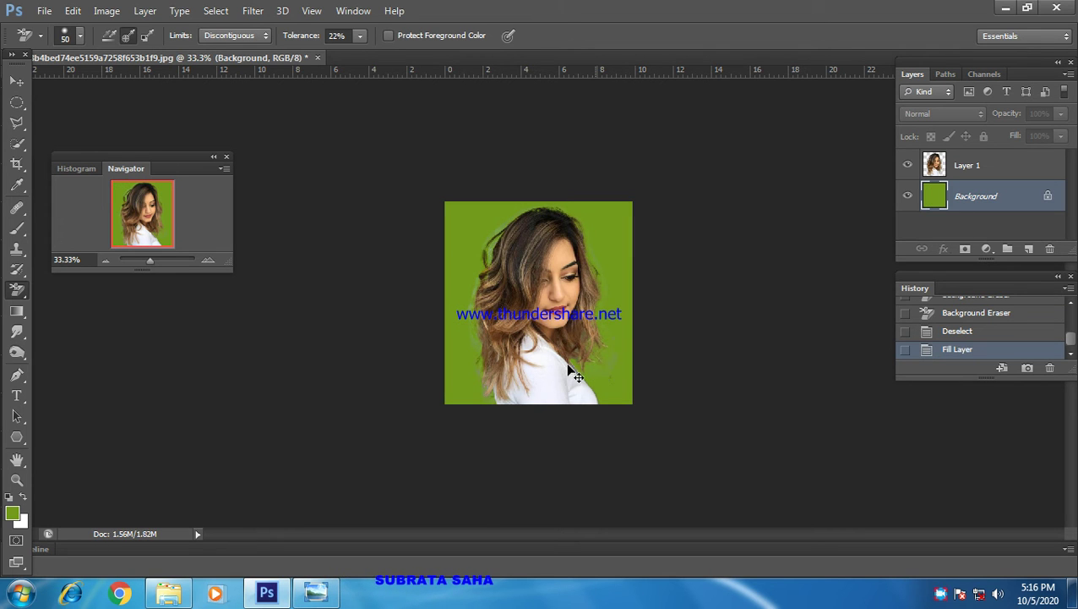
Step: Convert the locked green Background into a regular layer named Layer 0, keeping Normal mode and 100% opacity
click(17, 80)
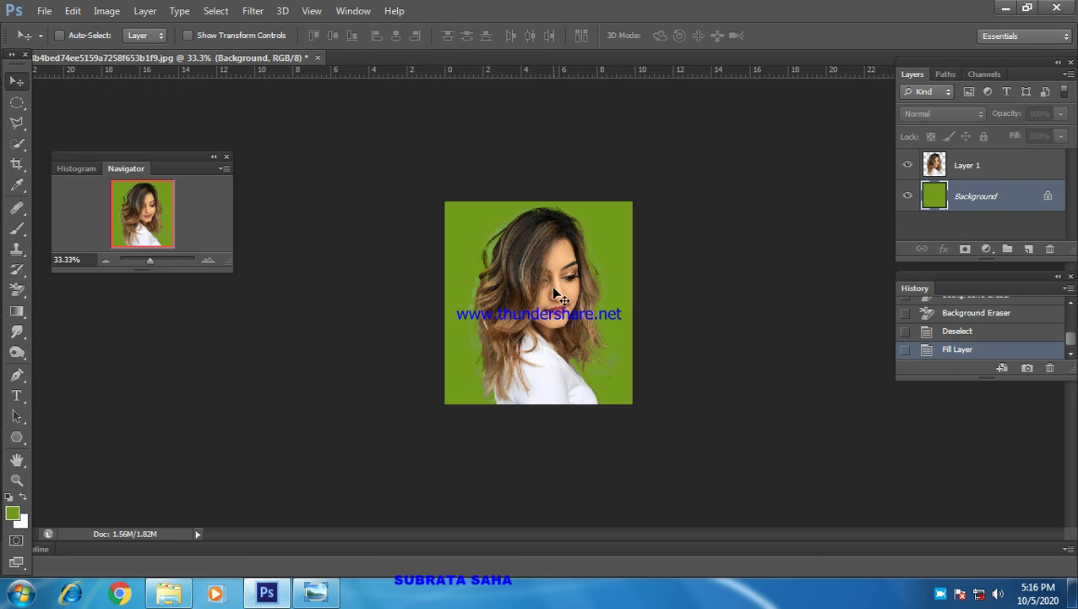
drag(952, 195, 1048, 200)
double_click(1048, 196)
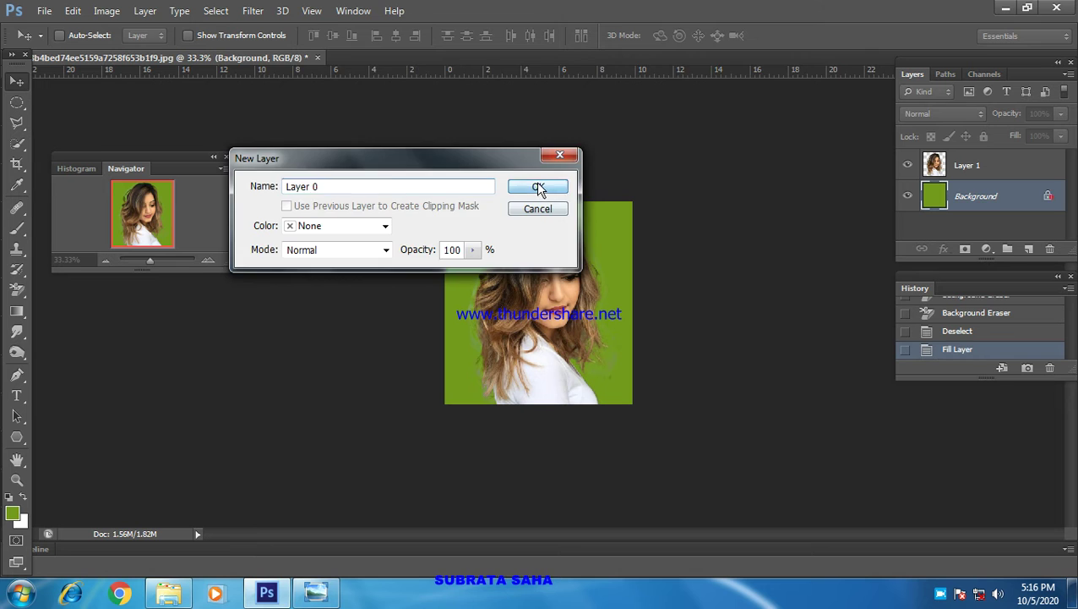
click(540, 187)
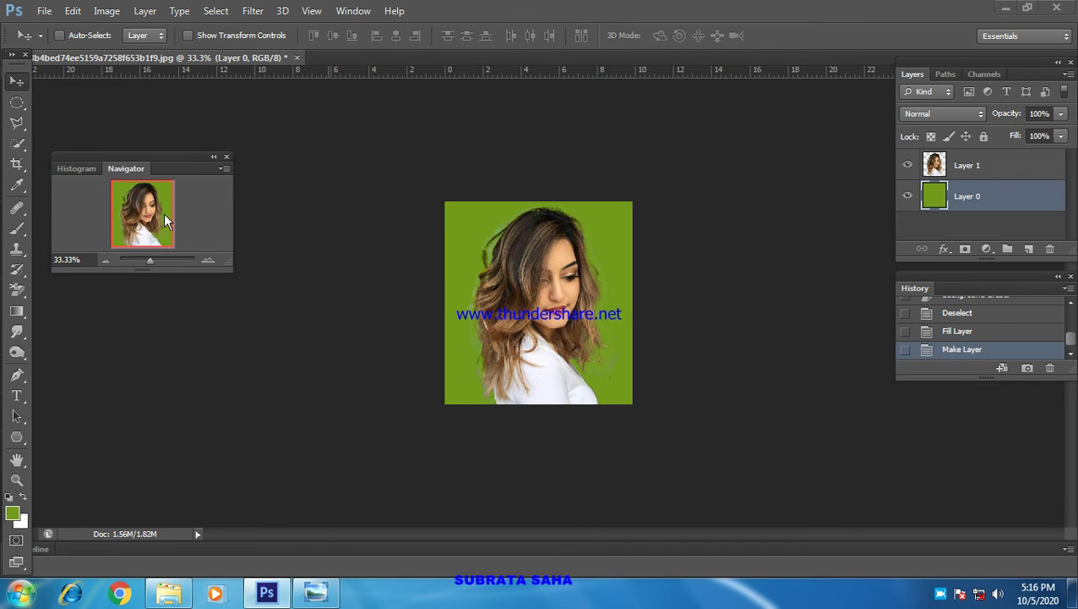
click(20, 592)
key(Escape)
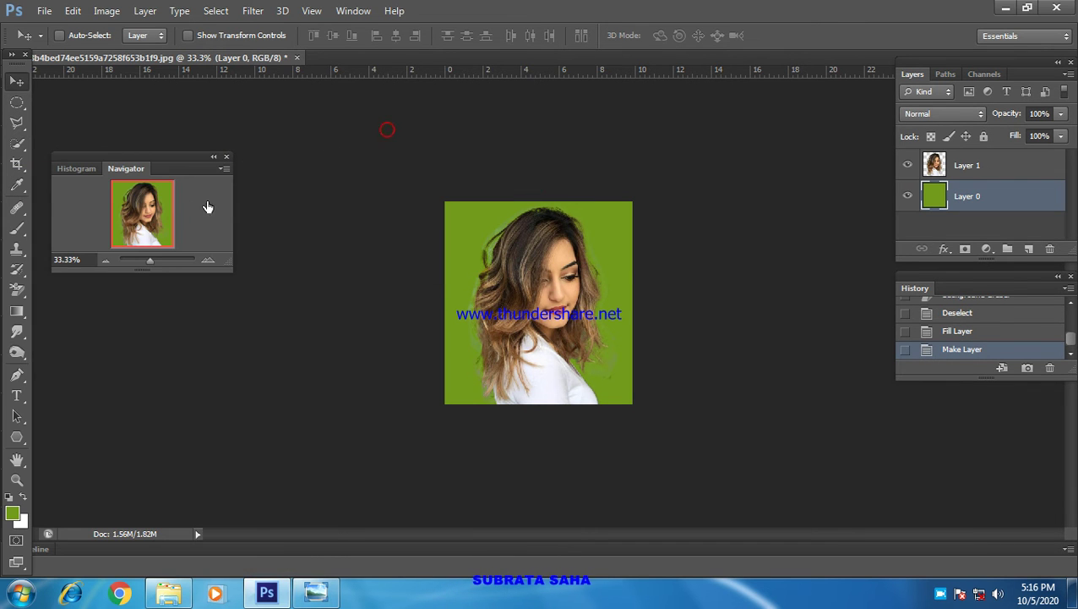
Step: Switch to the regular Eraser and set its brush size to 36 px and opacity to 66%
drag(153, 259, 159, 259)
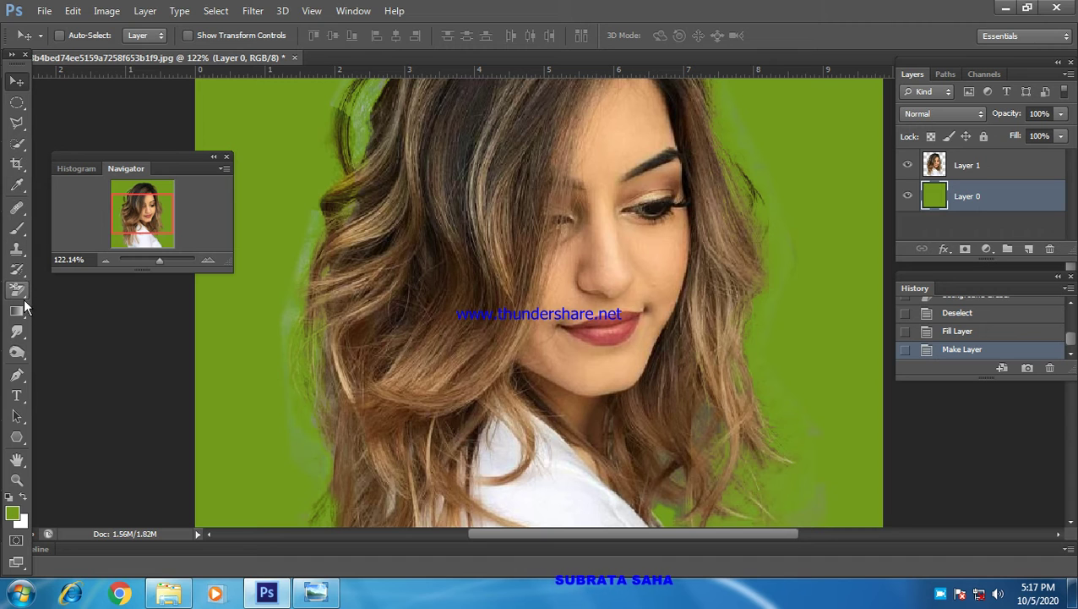
mouse_move(17, 290)
mouse_down()
mouse_move(48, 300)
mouse_move(78, 290)
mouse_up()
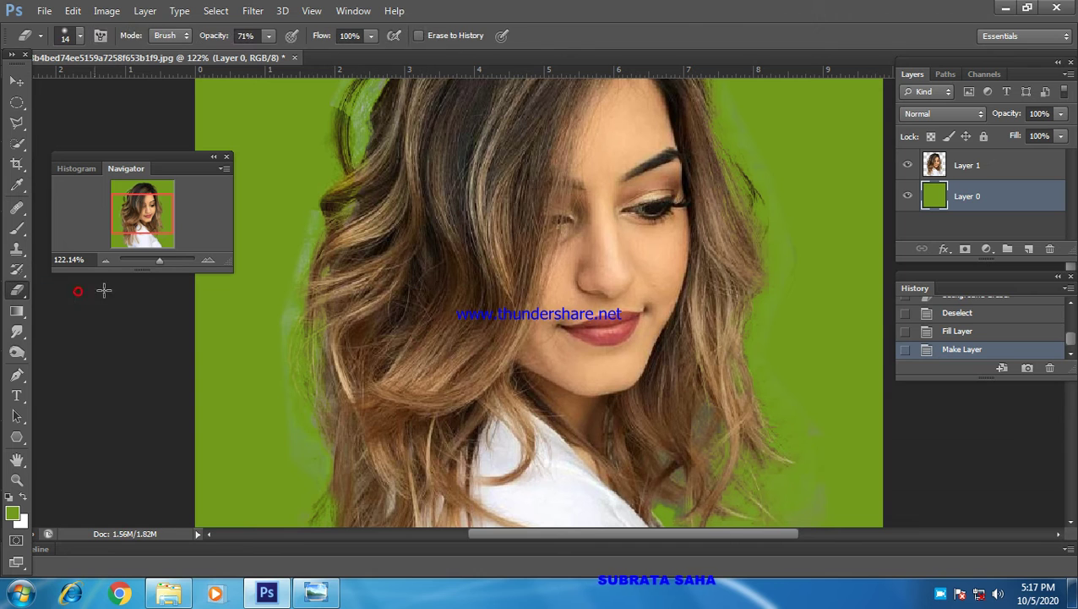
click(81, 38)
drag(37, 88, 51, 84)
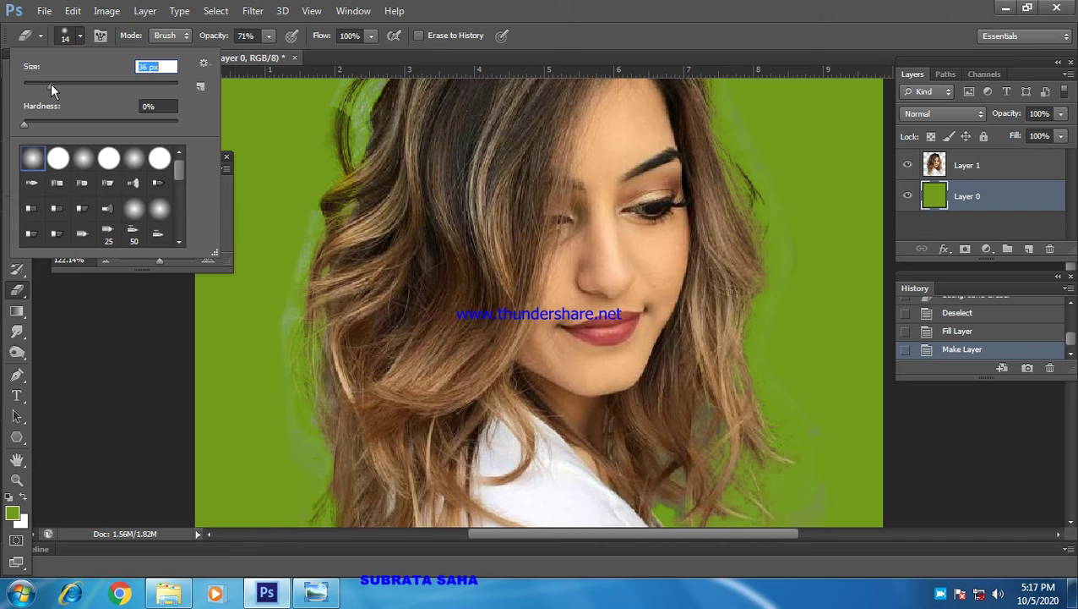
click(267, 36)
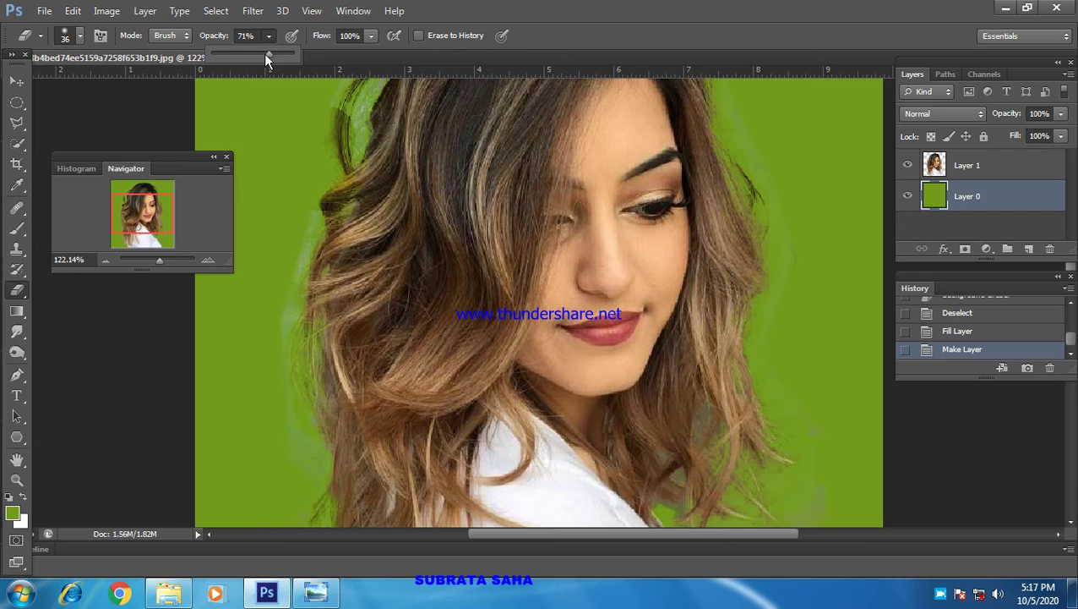
drag(265, 54, 262, 54)
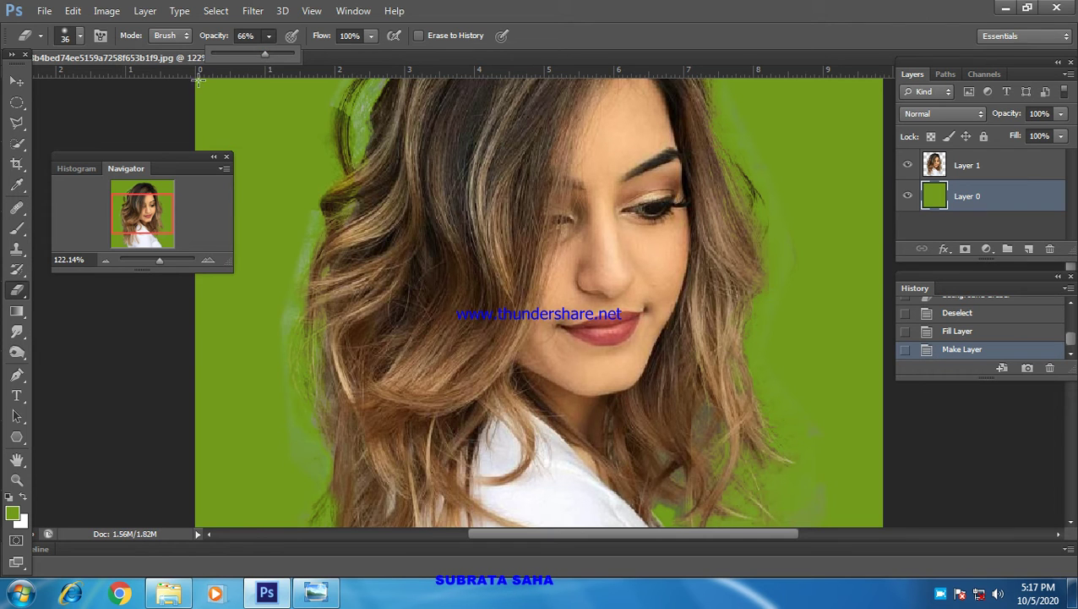
Step: Try an eraser stroke on the green layer beside the left side of the hair and undo it
drag(282, 324, 279, 304)
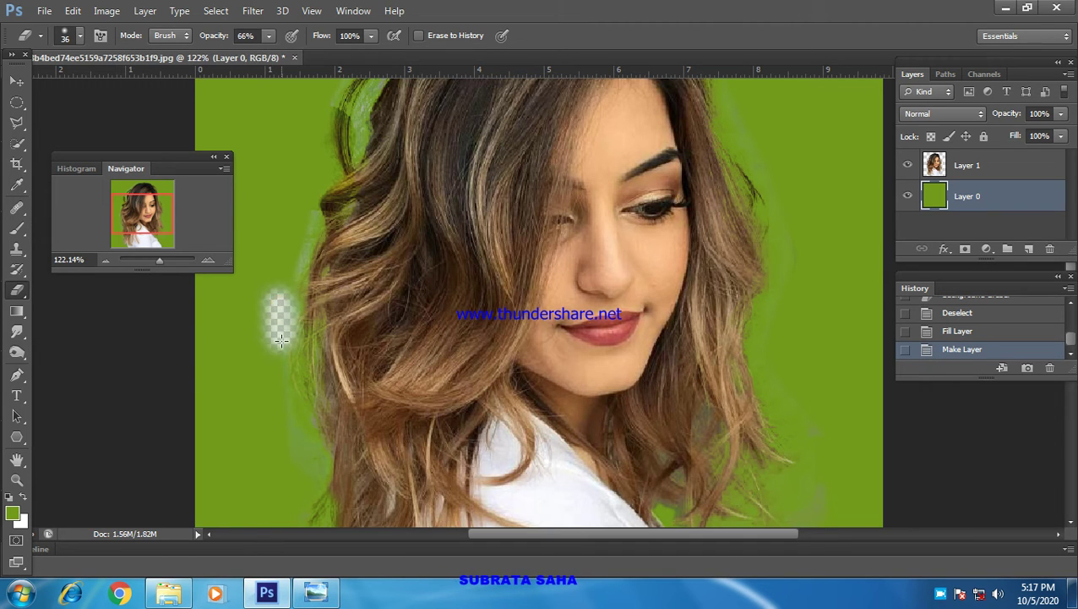
key(ctrl+z)
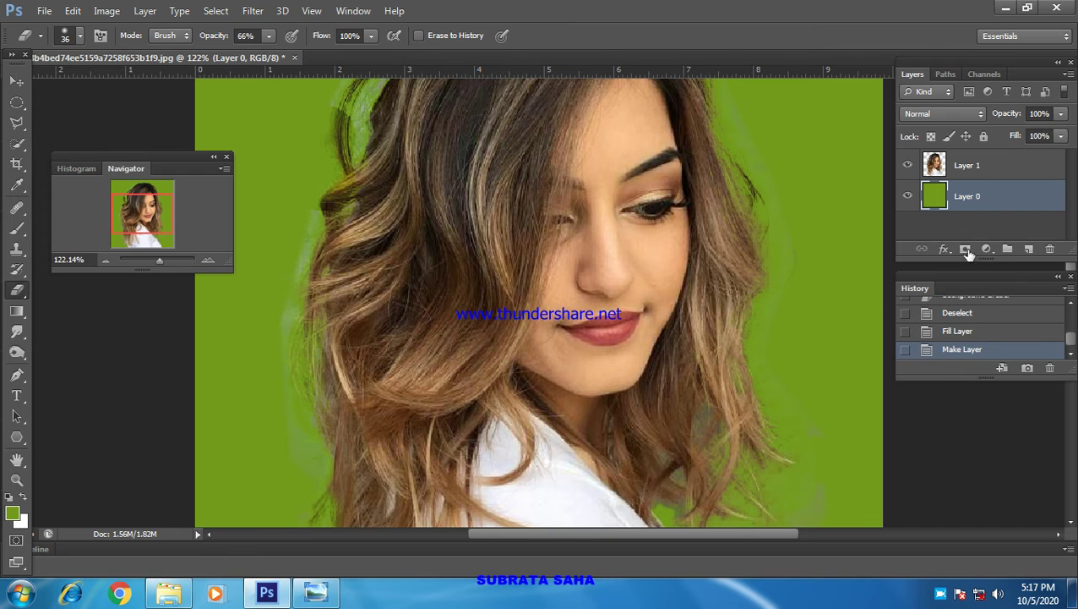
Step: Erase the pale backdrop residue on Layer 1 along both sides of the hair and between the loose strands at the upper left
click(986, 166)
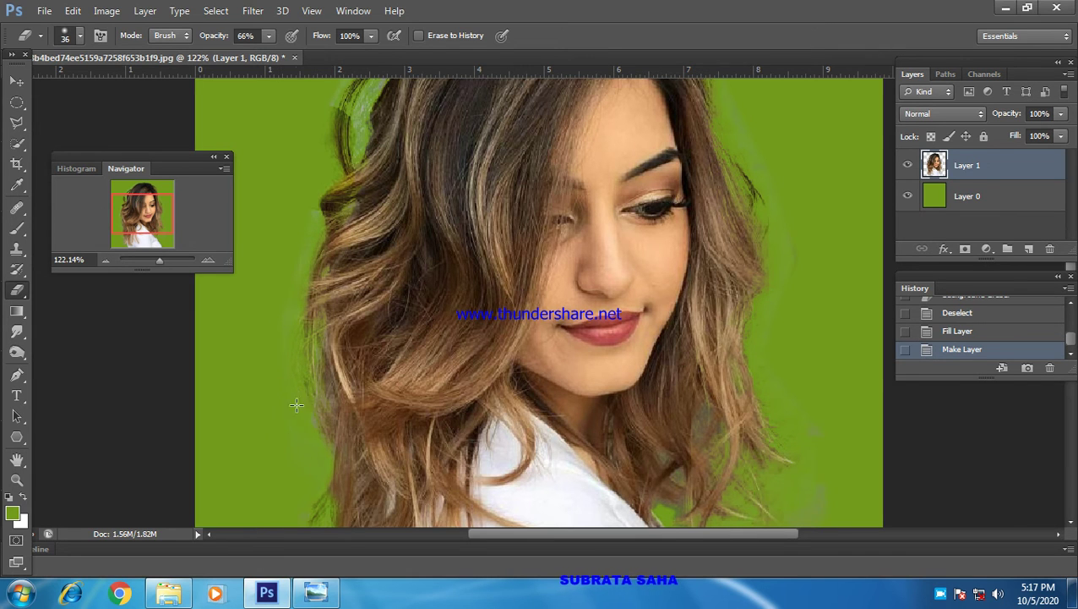
drag(319, 471, 313, 397)
scroll(362, 206, up, 3)
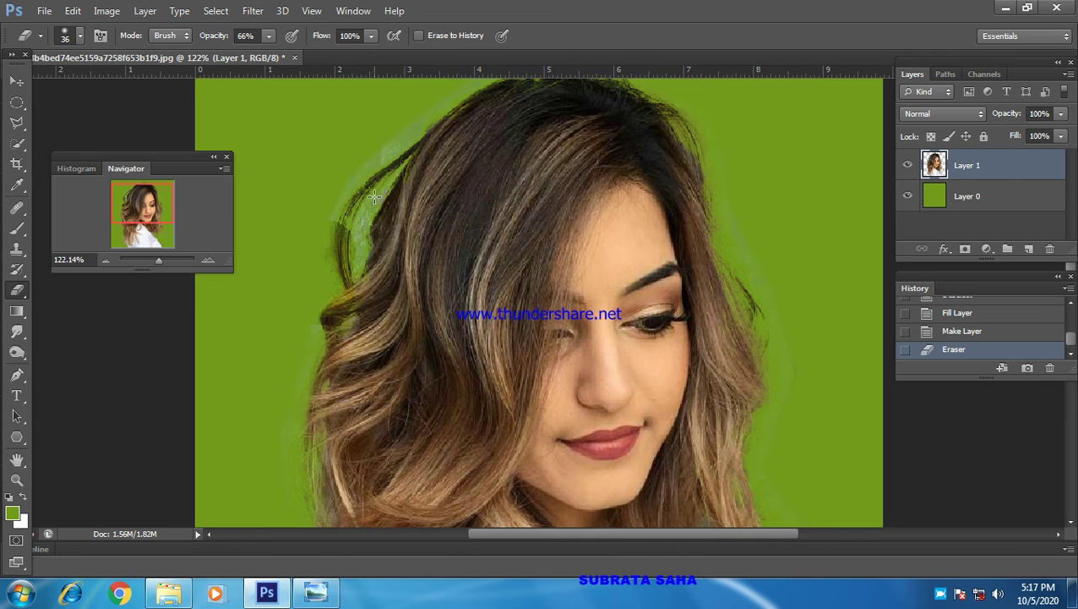
drag(360, 227, 349, 262)
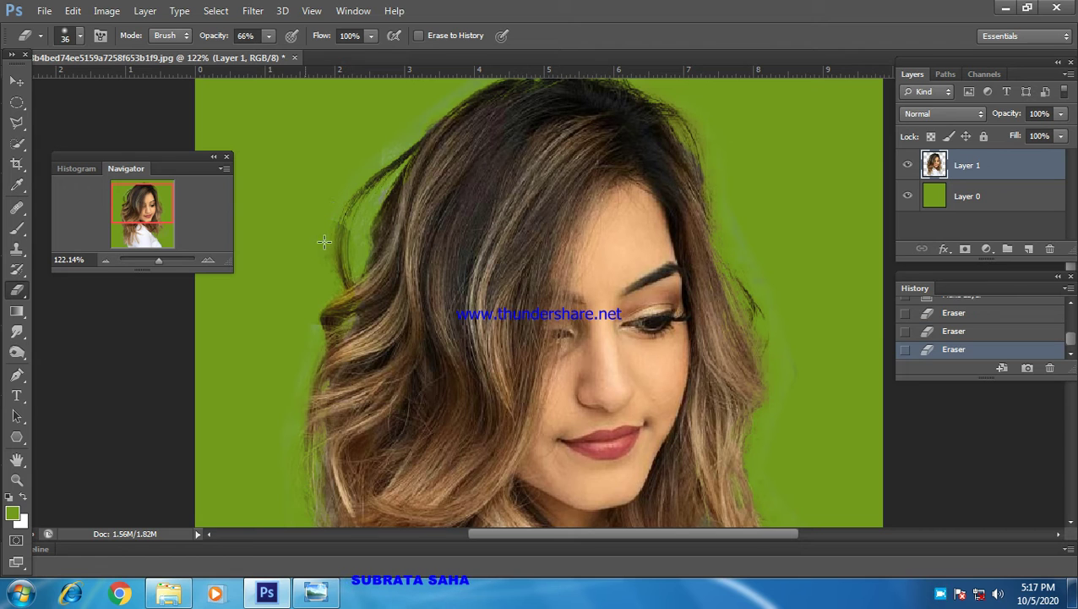
drag(404, 120, 378, 151)
click(429, 102)
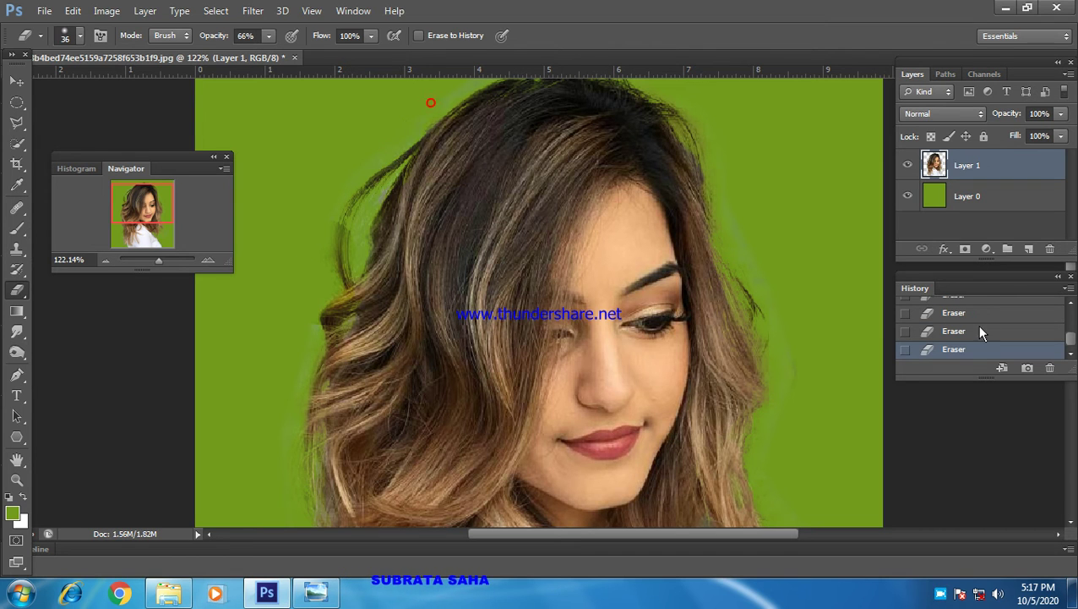
click(736, 216)
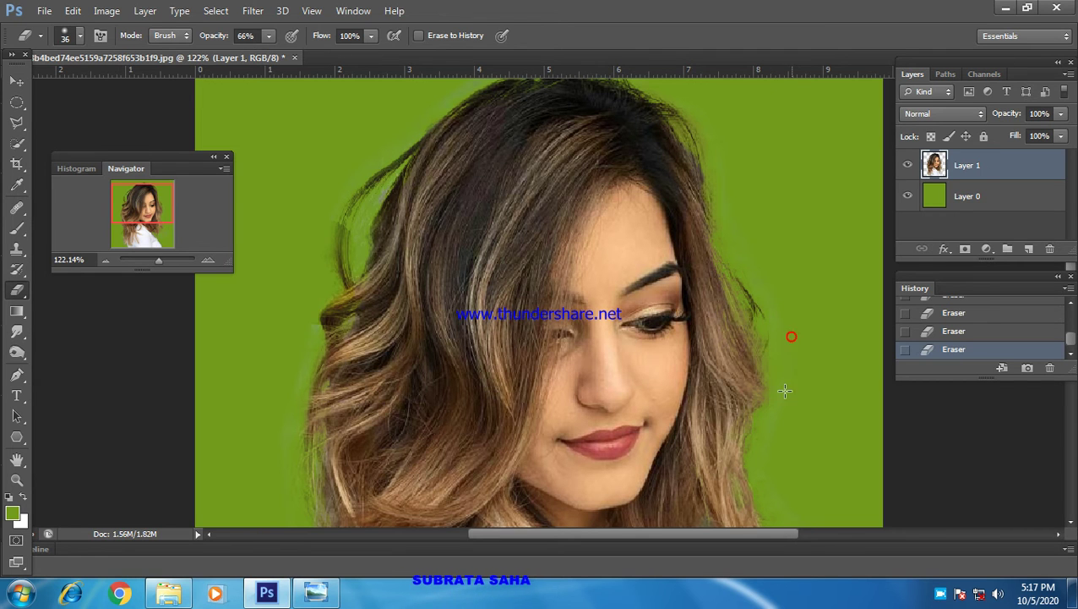
scroll(870, 395, down, 1)
scroll(846, 392, down, 5)
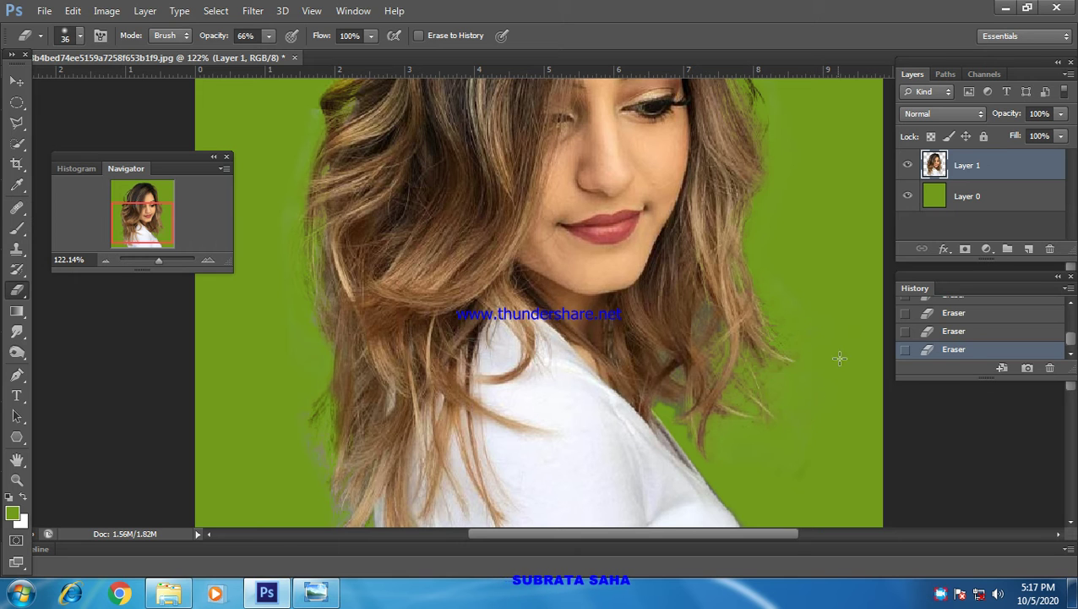
Step: Rename the green Layer 0 as BACKGROUND
scroll(840, 358, up, 5)
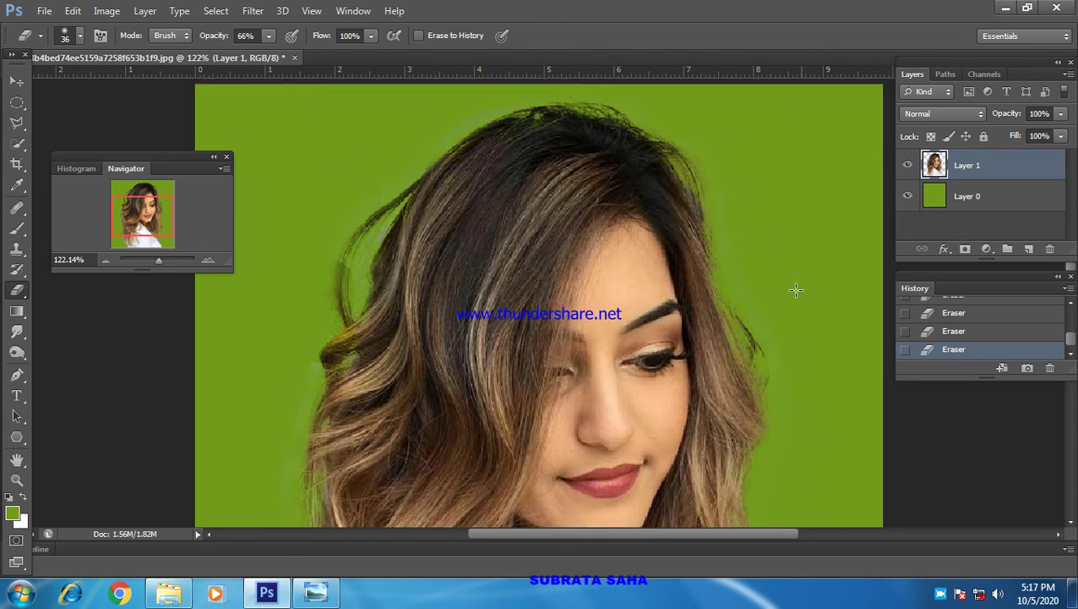
scroll(796, 290, up, 2)
scroll(759, 258, right, 3)
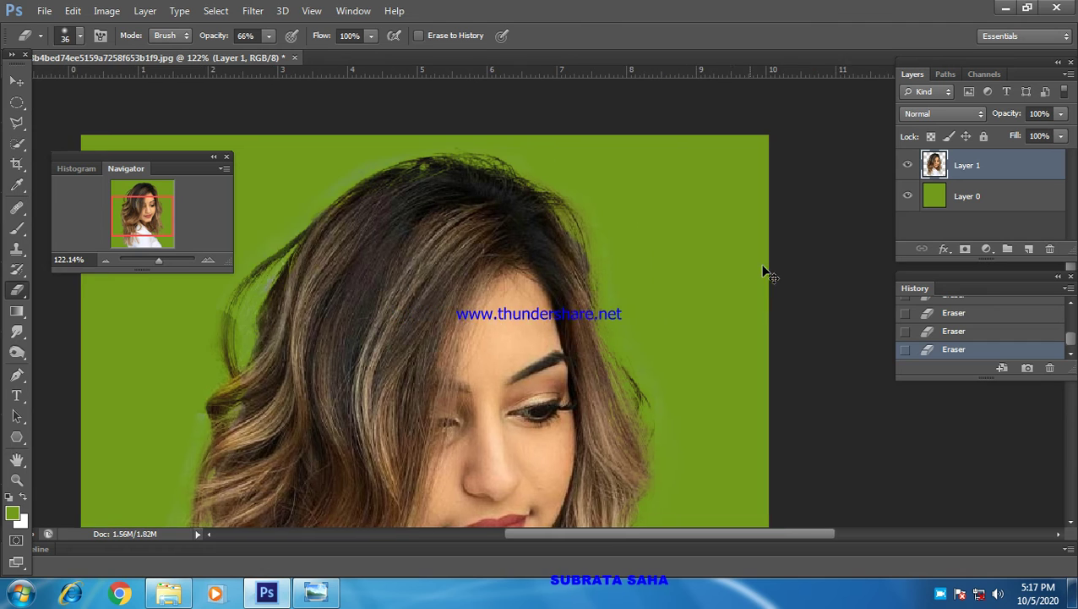
scroll(765, 273, right, 2)
click(970, 203)
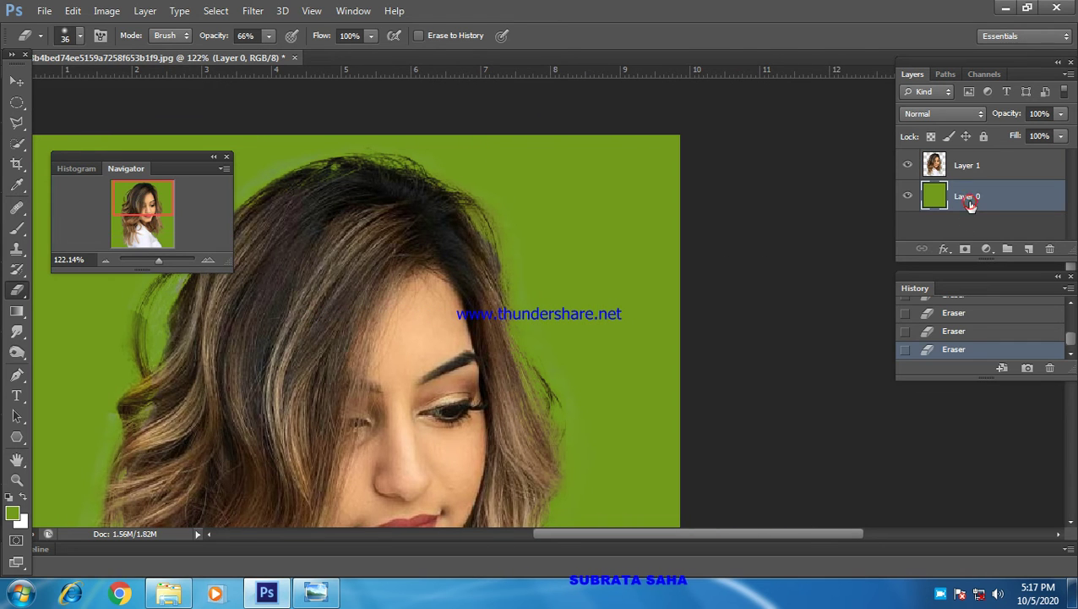
double_click(969, 200)
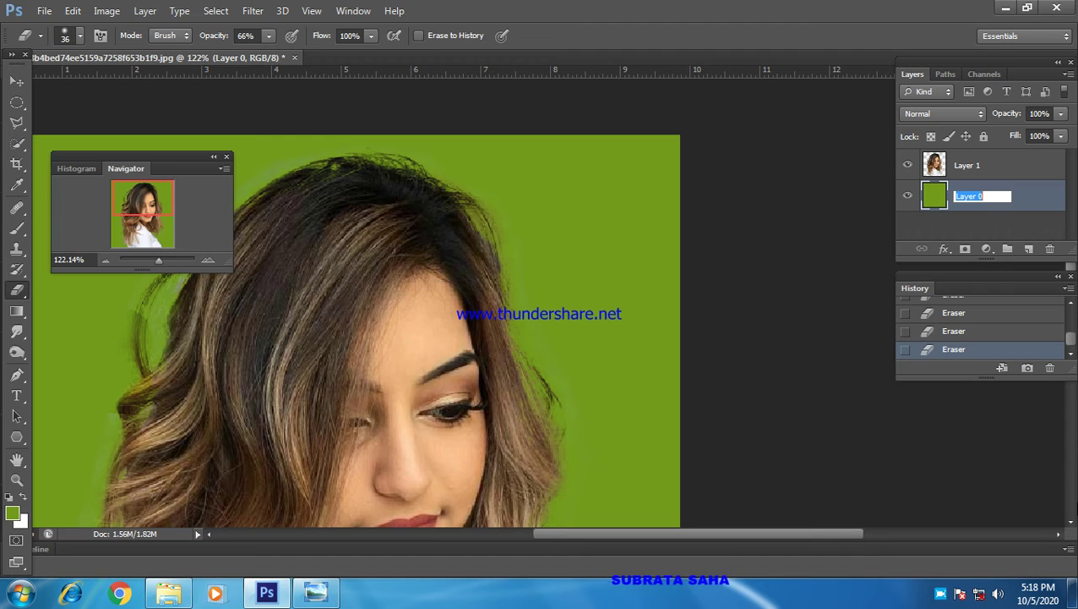
text(BACKGROUND)
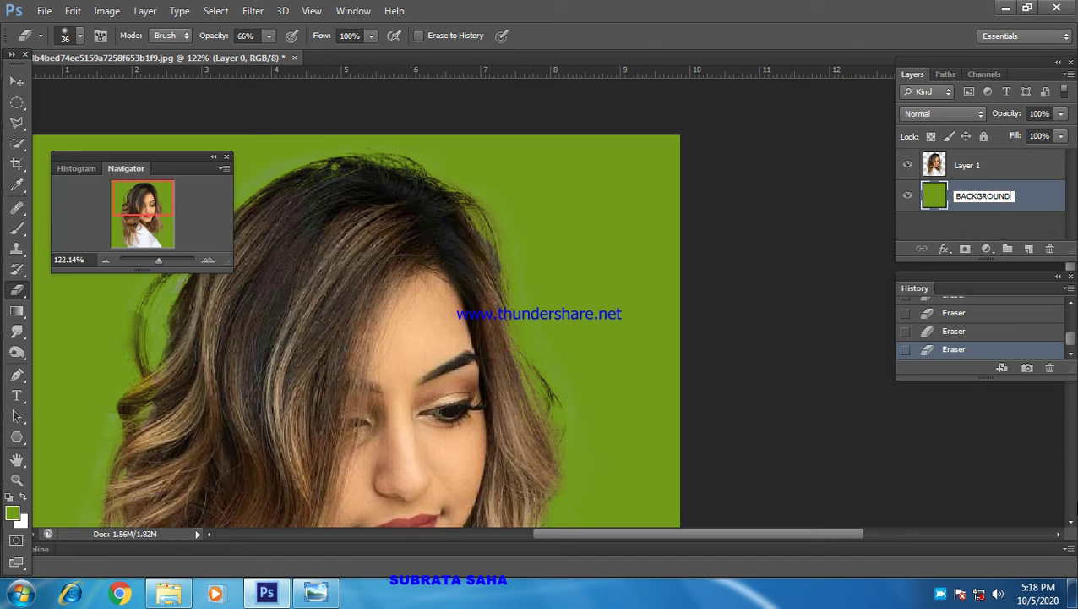
key(Return)
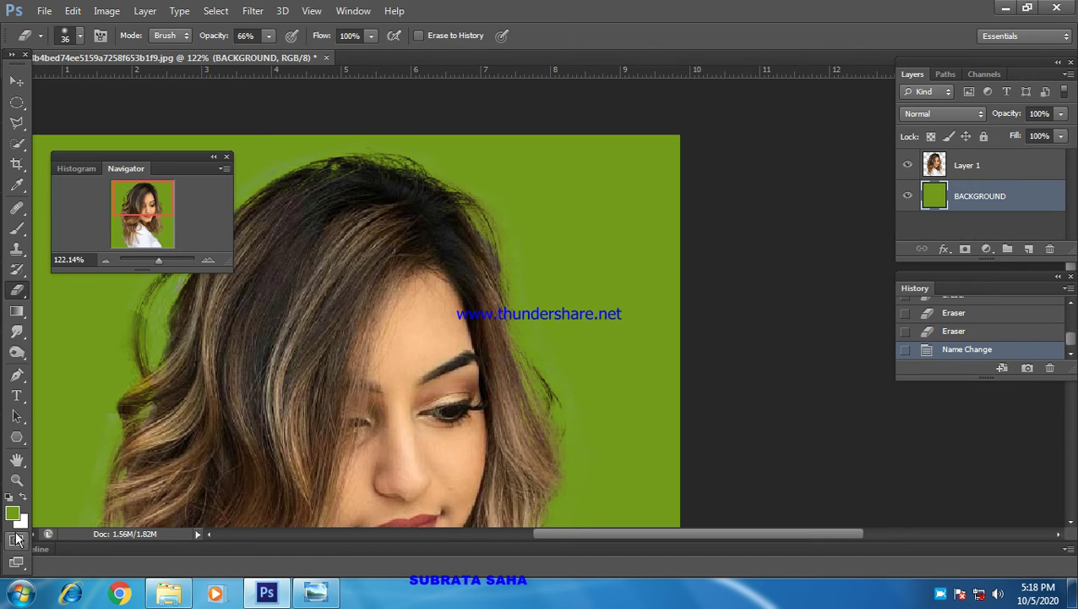
Step: Change the foreground colour to the olive green 718f09 and fill the BACKGROUND layer with it
click(12, 513)
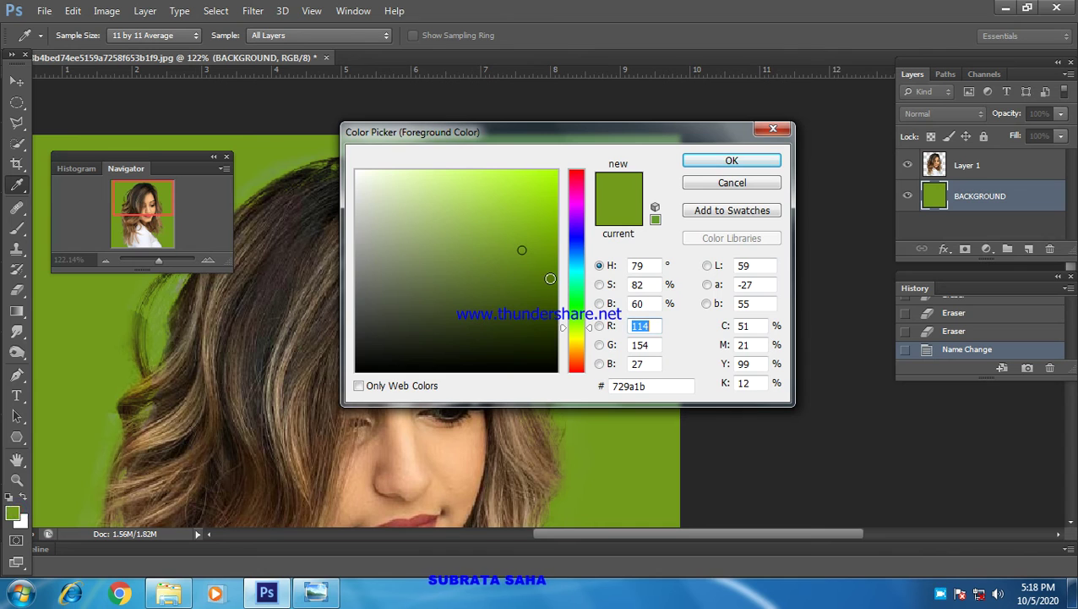
click(588, 331)
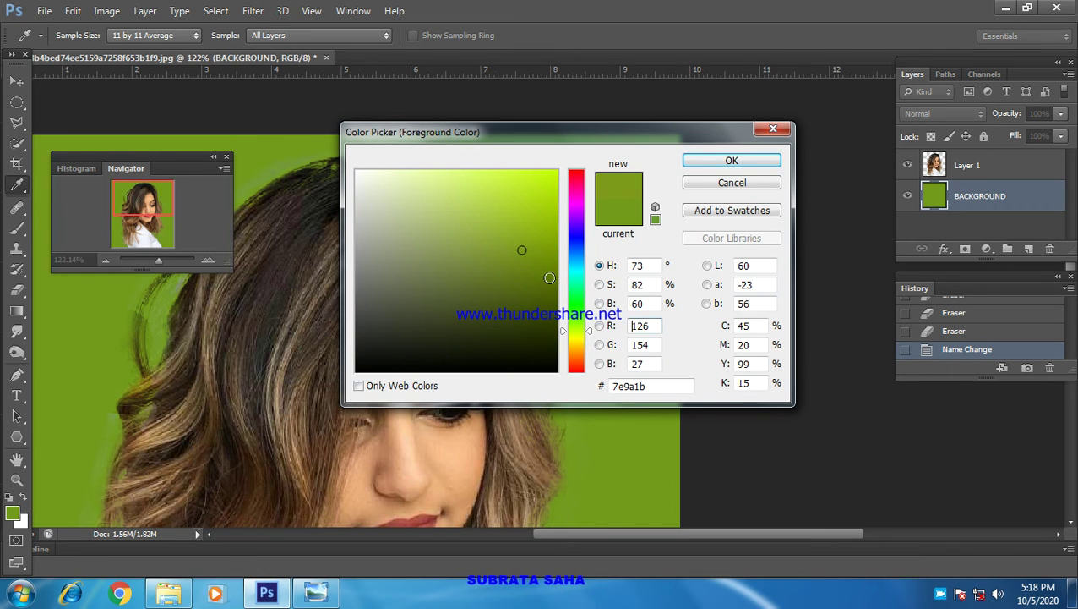
click(545, 260)
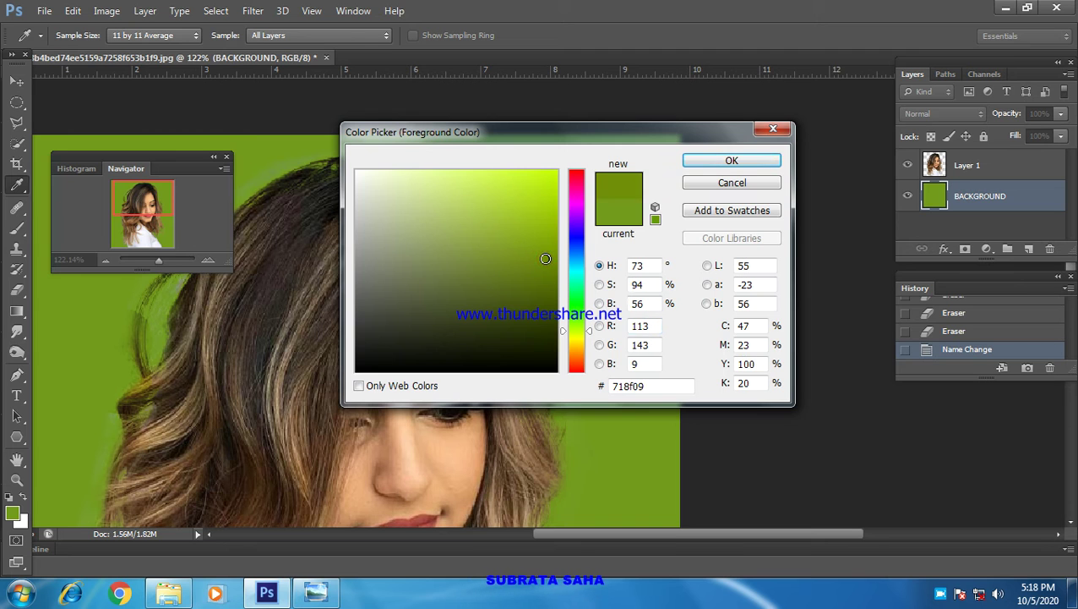
click(718, 162)
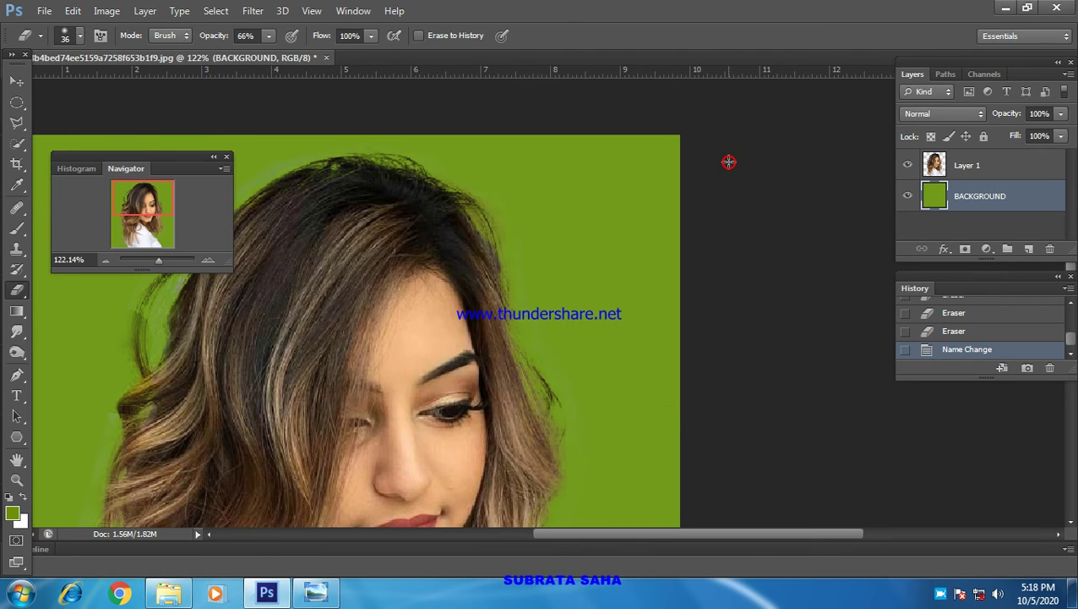
key(alt+BackSpace)
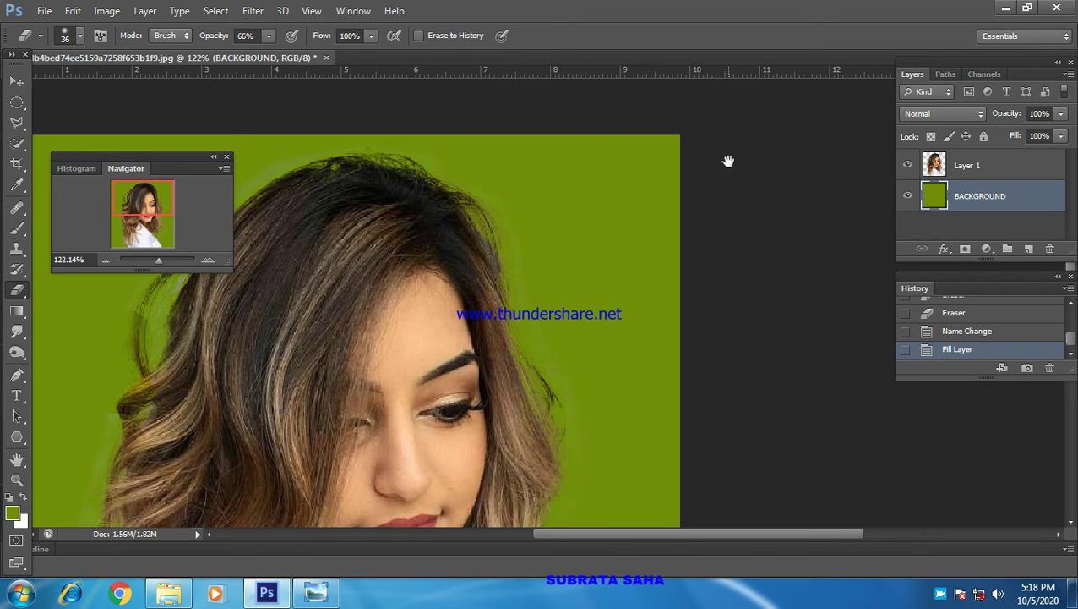
key(alt+BackSpace)
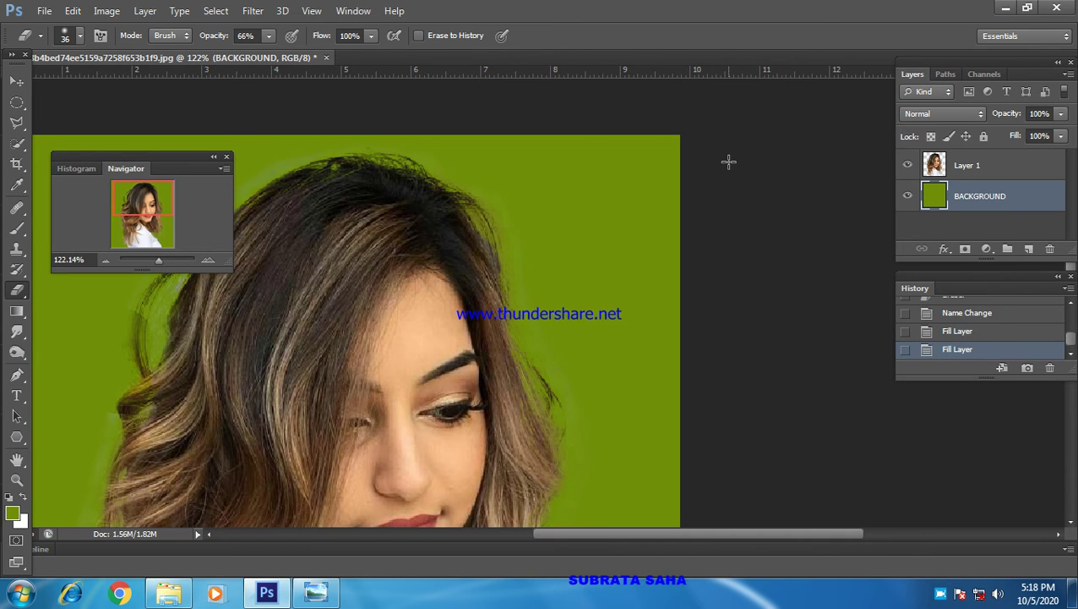
Step: Switch to the Move tool and resample the portrait image to a document width of 9 inches
scroll(706, 203, right, 2)
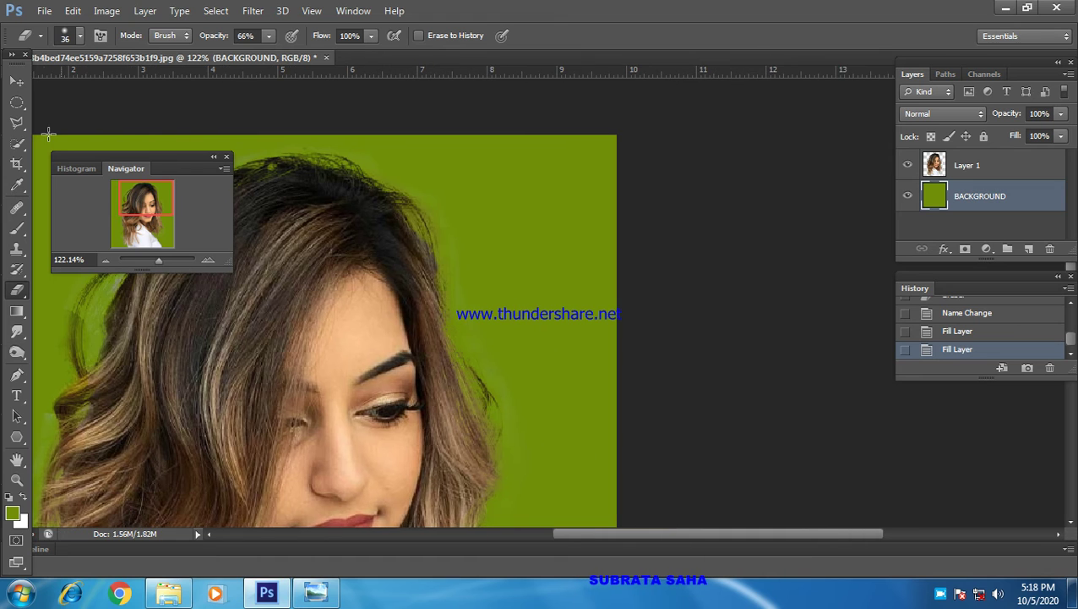
click(17, 82)
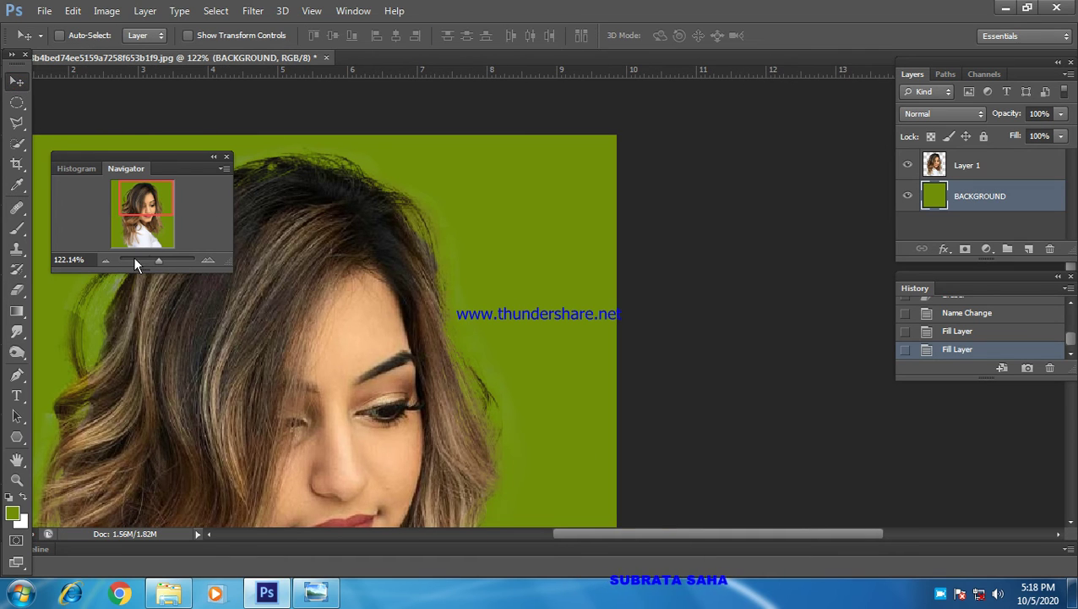
click(105, 261)
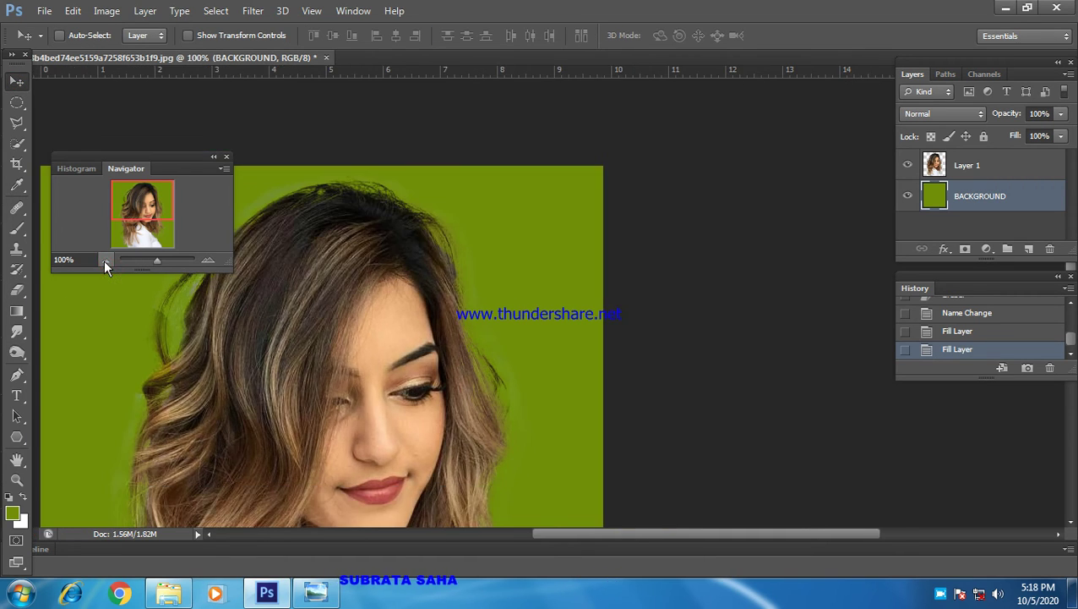
click(104, 260)
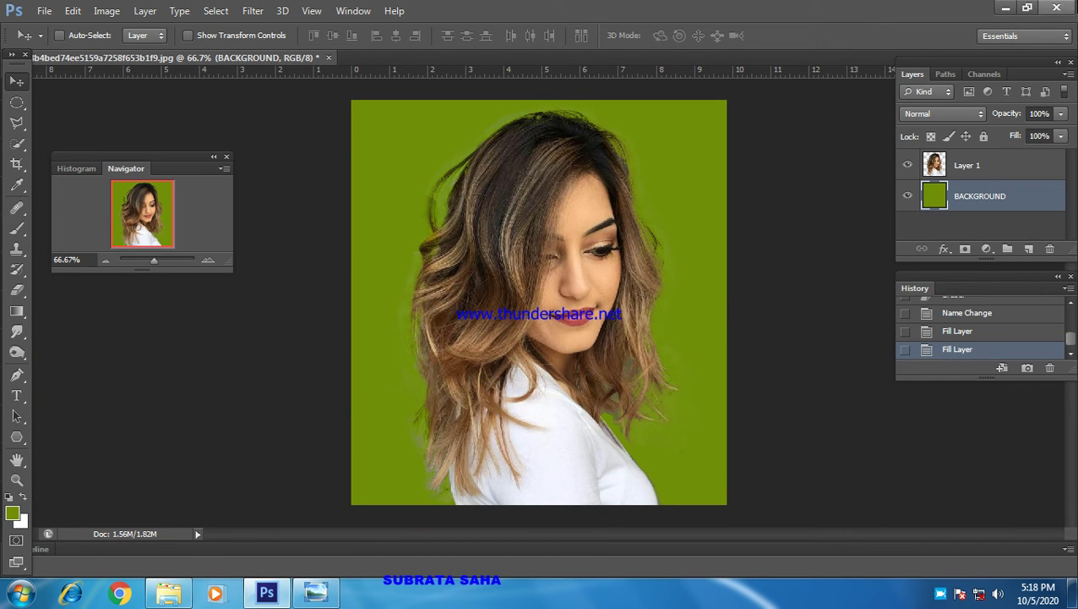
click(44, 12)
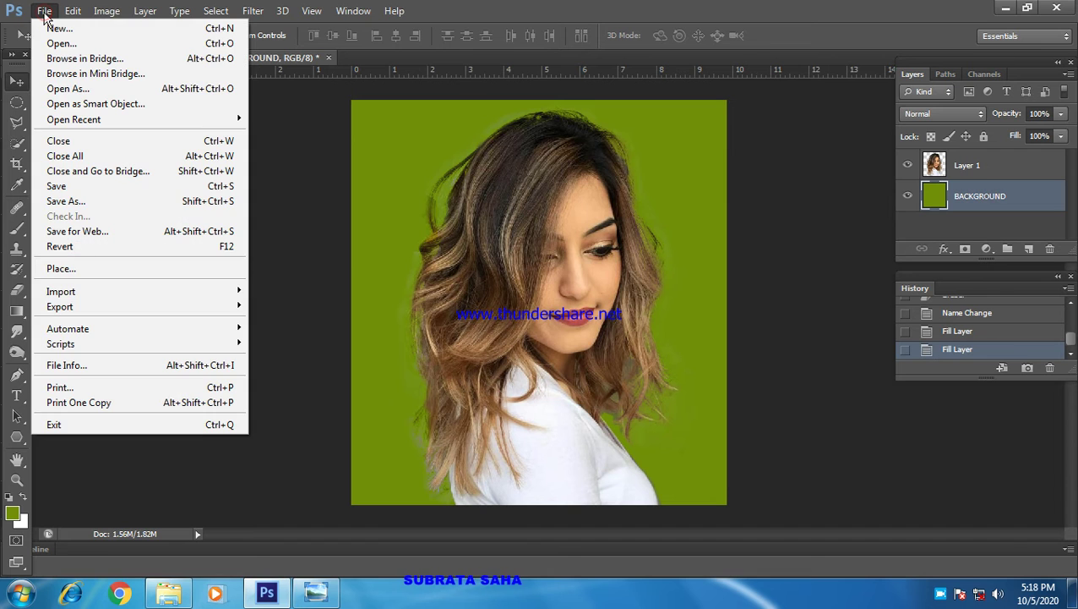
mouse_move(73, 10)
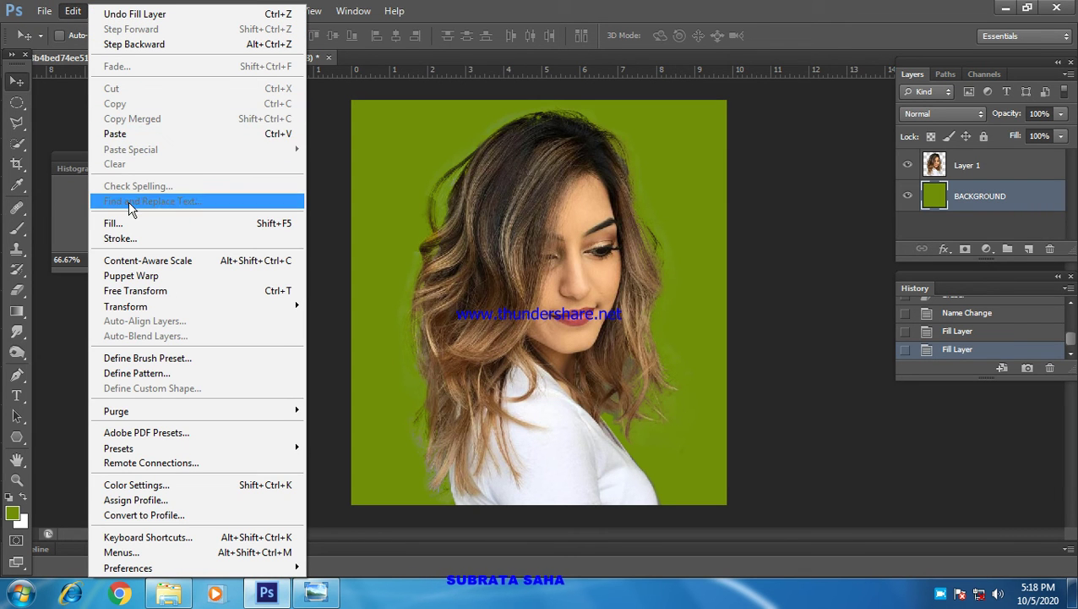
click(73, 10)
click(106, 10)
click(129, 125)
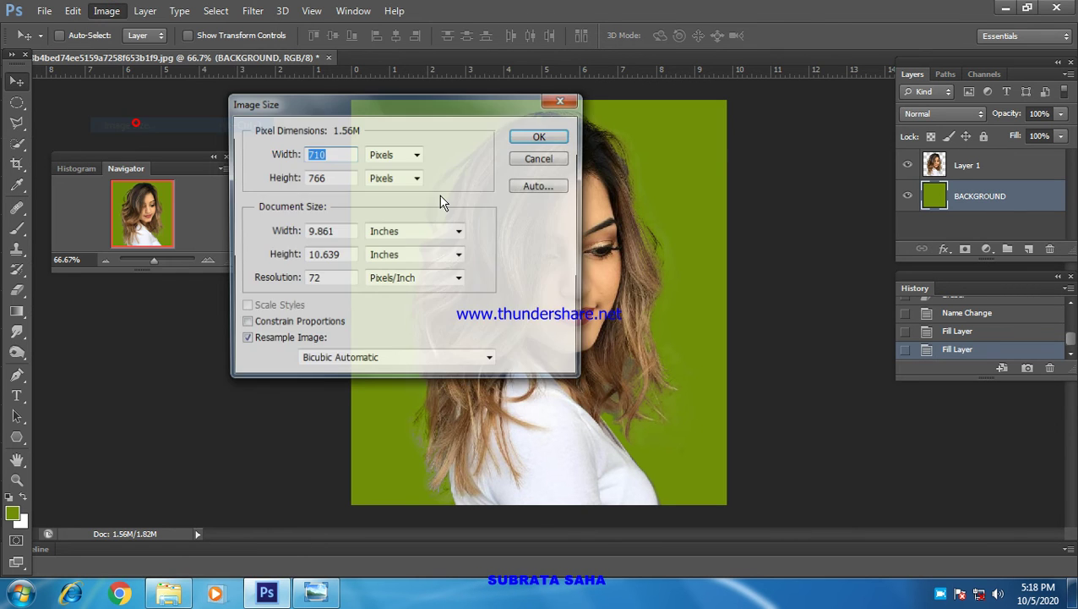
drag(306, 236, 350, 234)
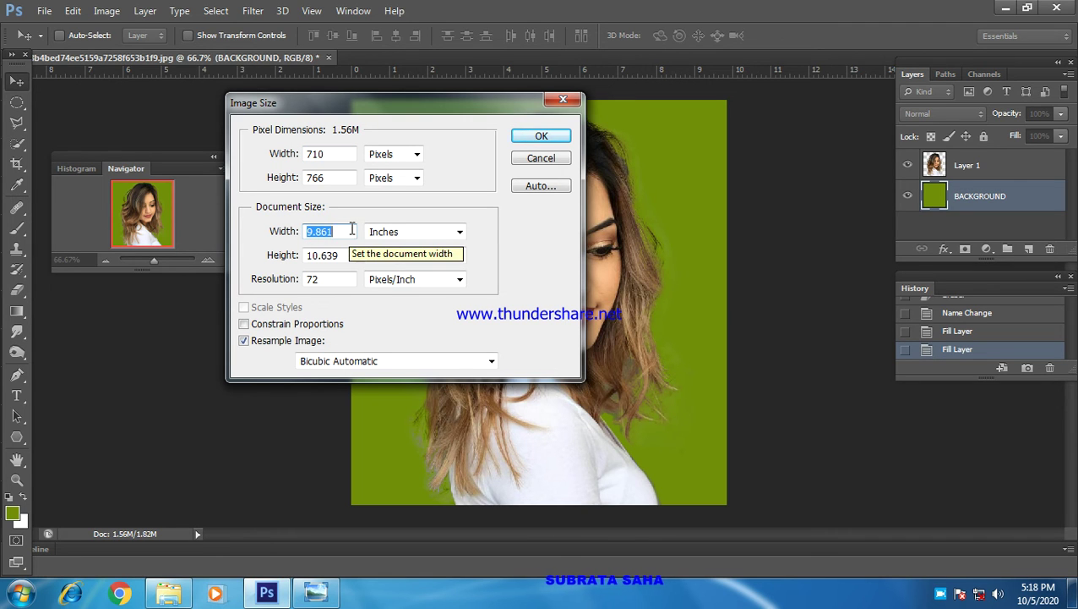
click(352, 230)
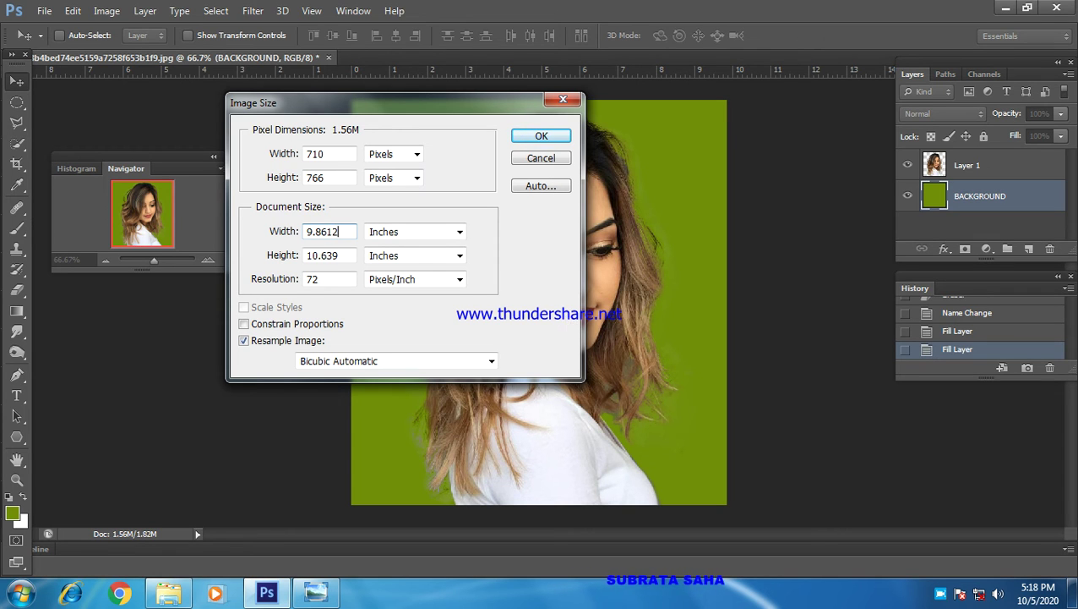
key(BackSpace)
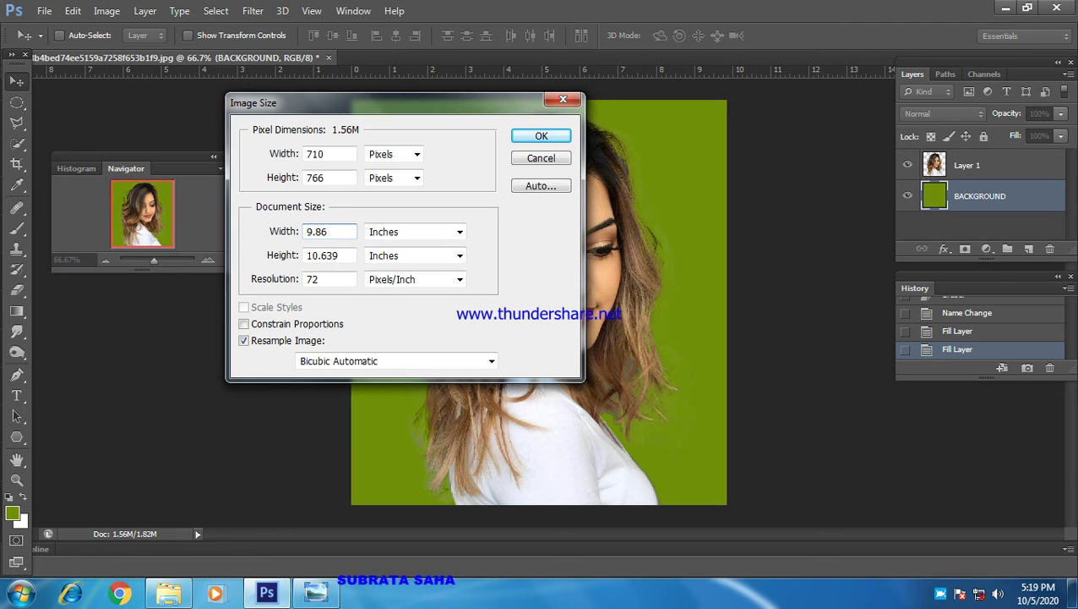
drag(338, 231, 263, 234)
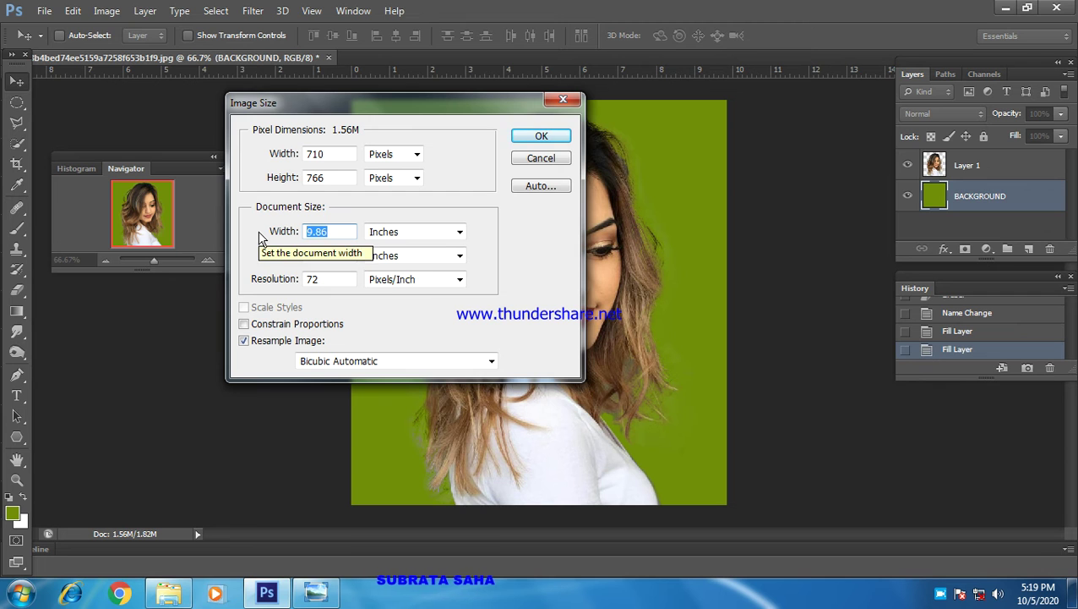
text(9)
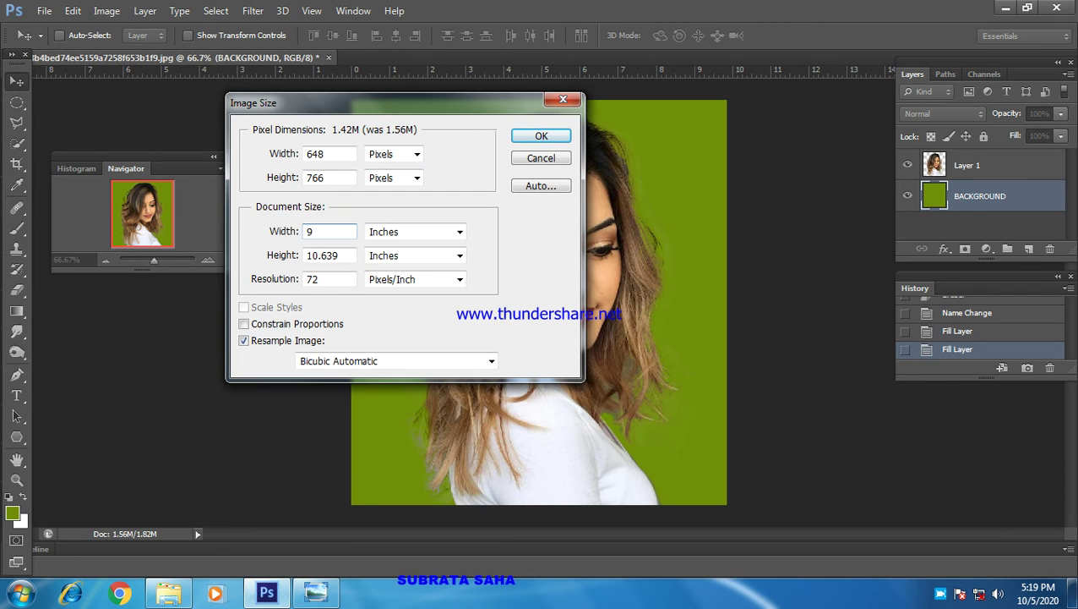
key(Return)
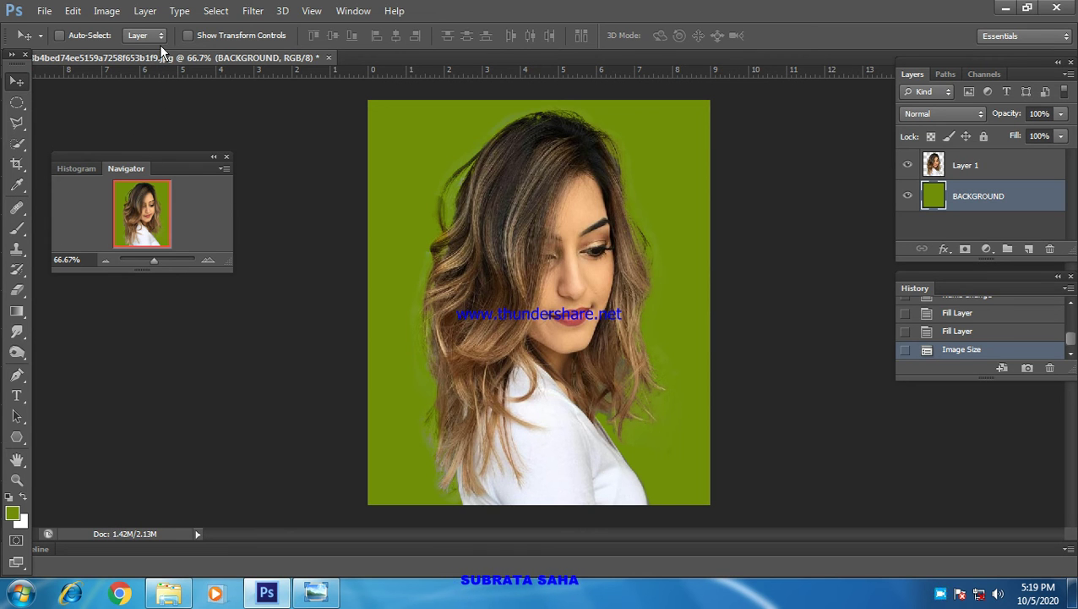
Step: Resample the portrait image to a document height of 10 inches
click(119, 13)
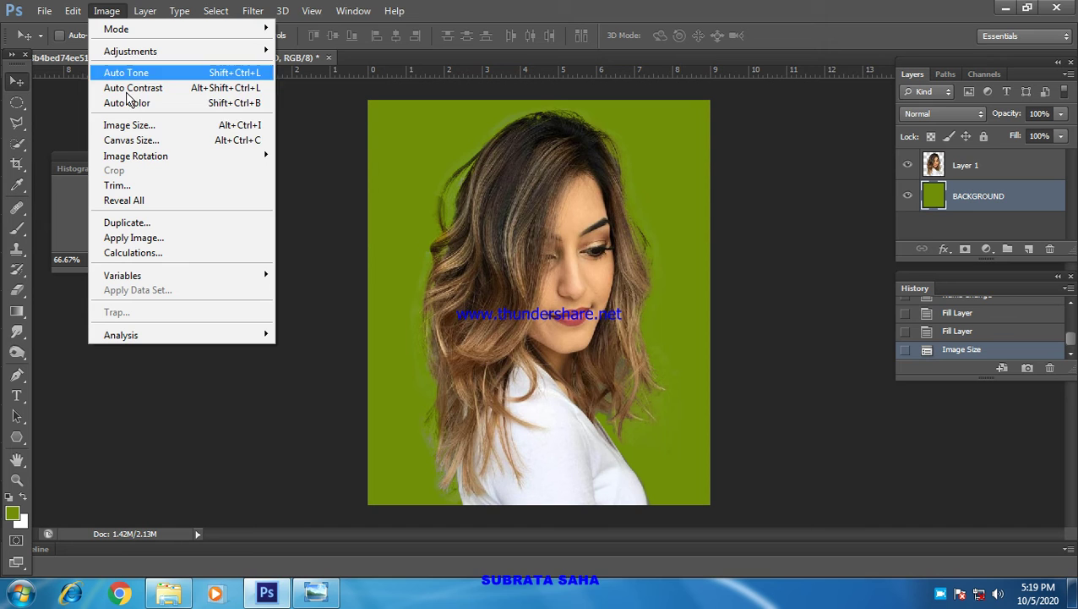
click(148, 125)
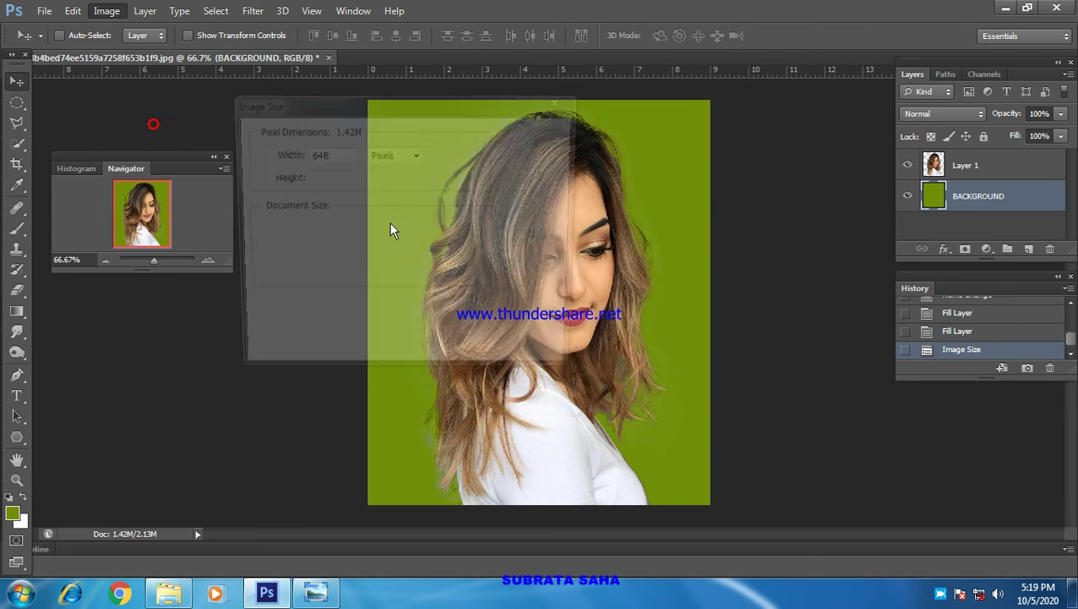
double_click(345, 256)
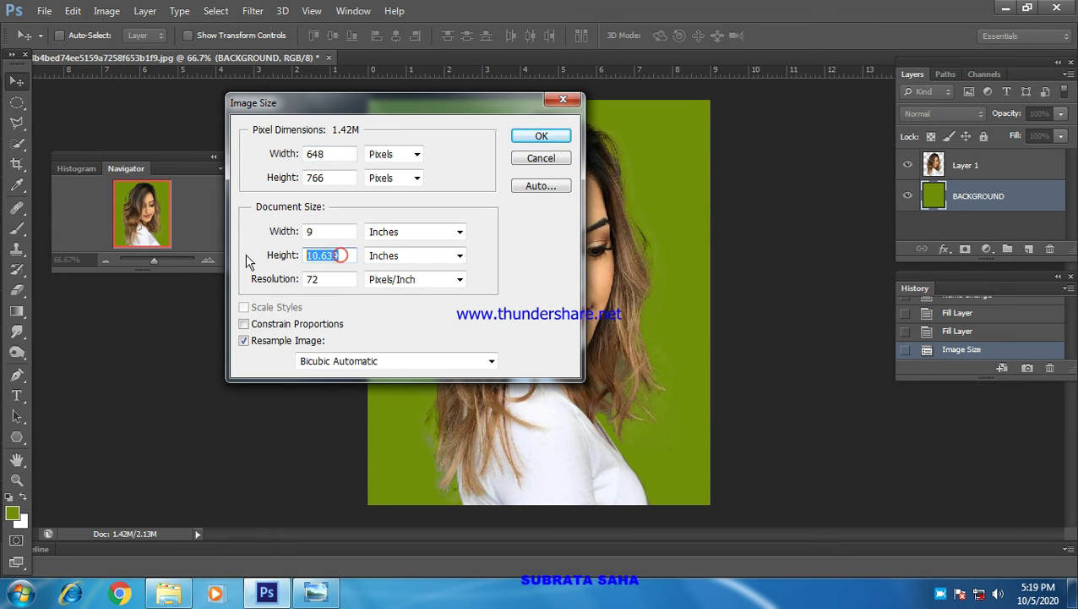
text(10)
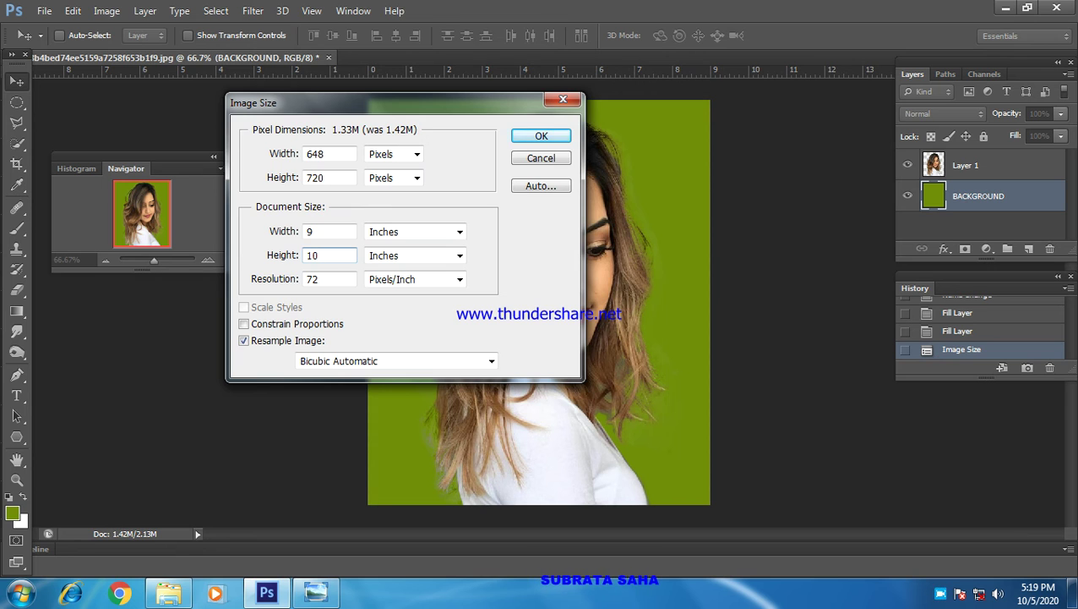
key(Return)
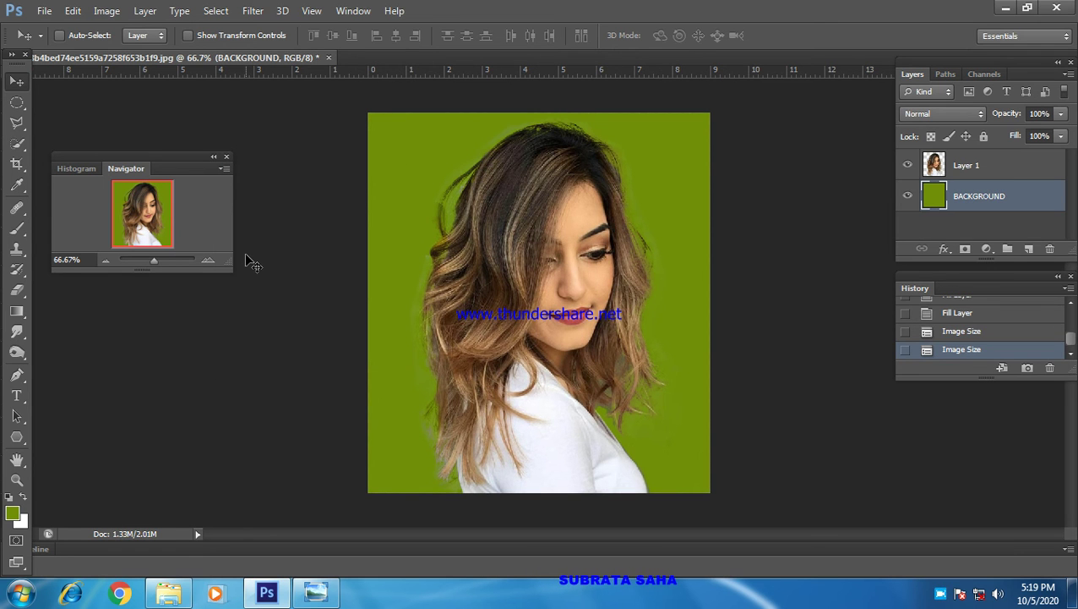
Step: Create a new blank white document 18 inches wide and 10 inches high, and return to the portrait document
click(44, 11)
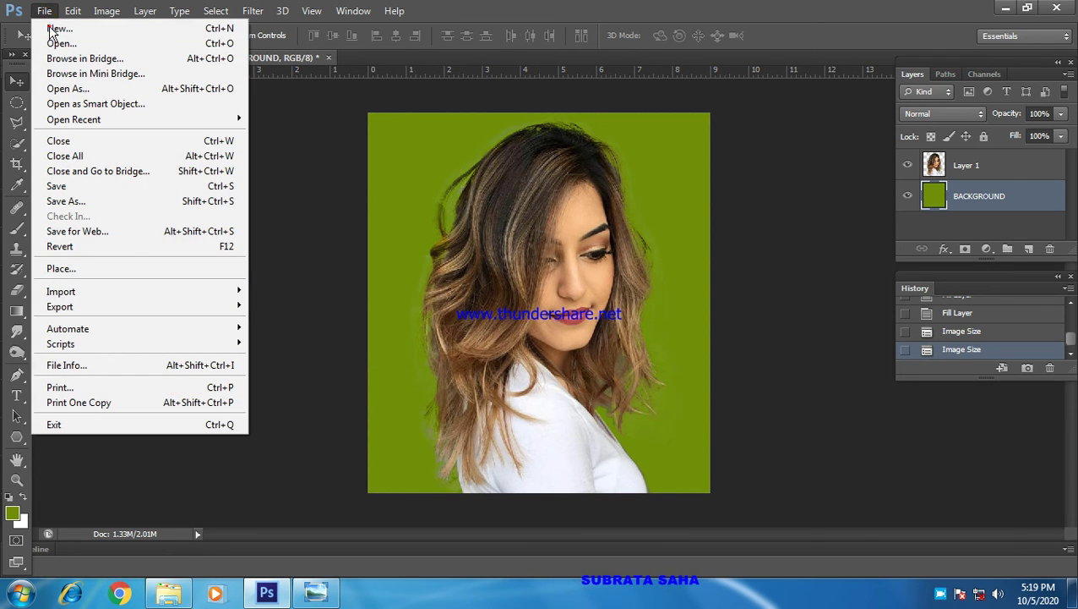
click(51, 29)
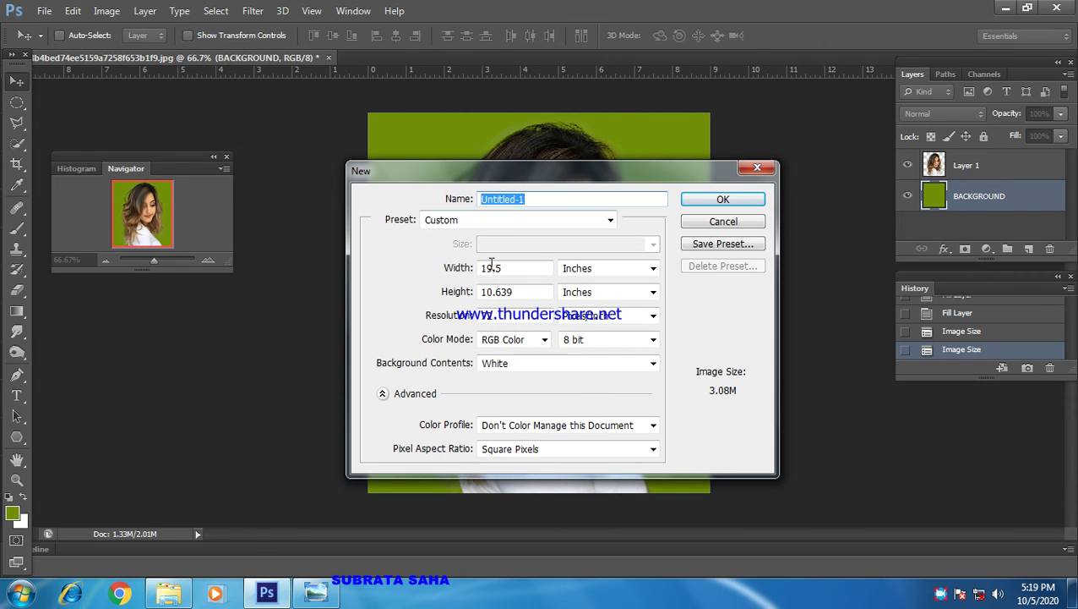
drag(504, 268, 464, 266)
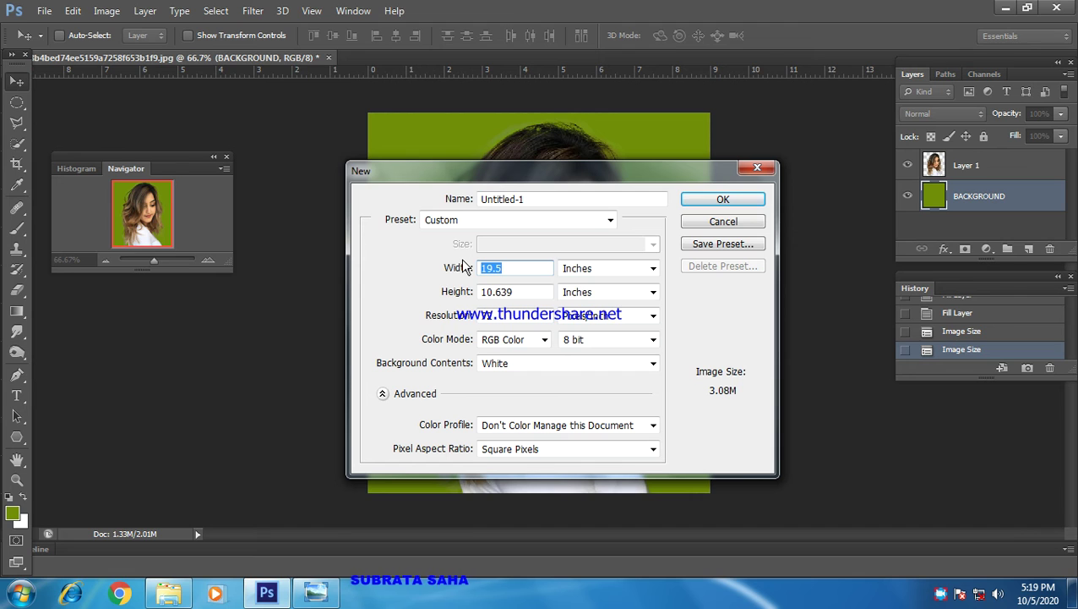
text(18)
key(Tab)
key(Tab)
text(10)
key(Return)
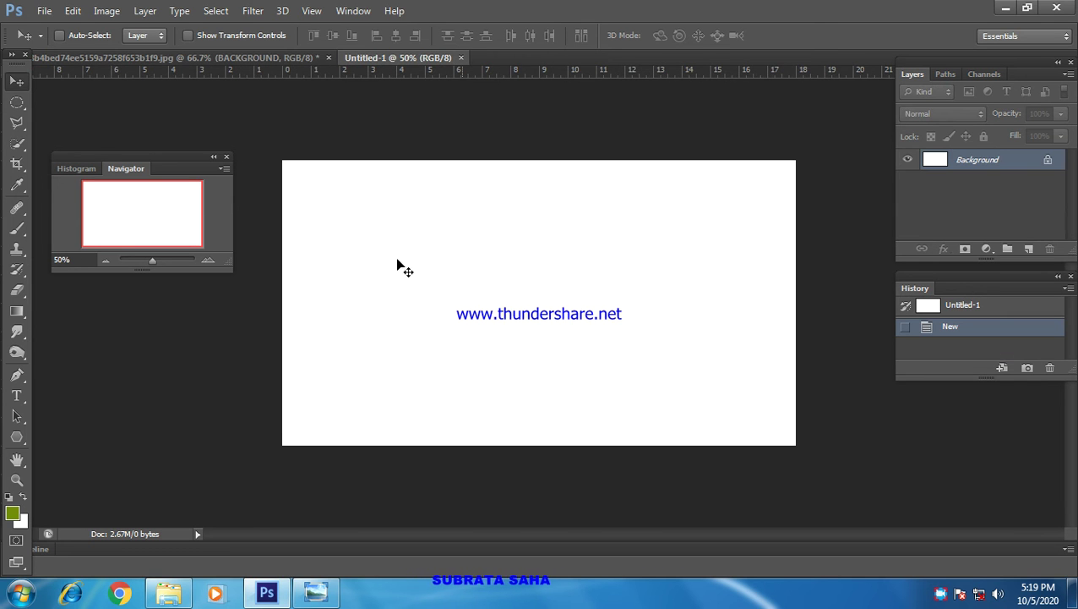
click(292, 57)
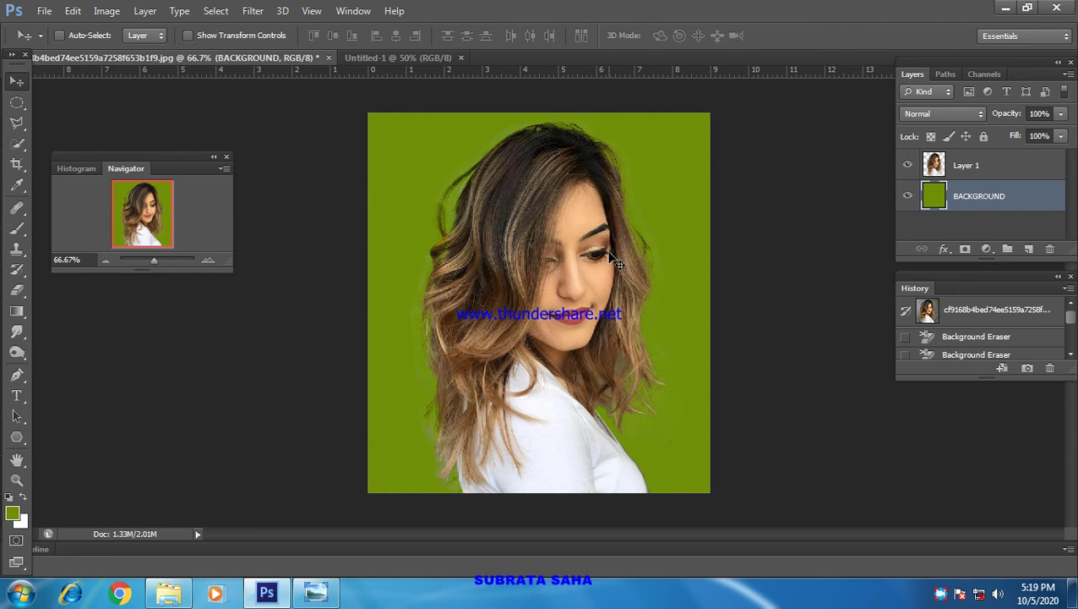
Step: Try pasting a copy of the selected BACKGROUND layer into the blank 18 × 10 inch document, and undo the paste
key(ctrl+a)
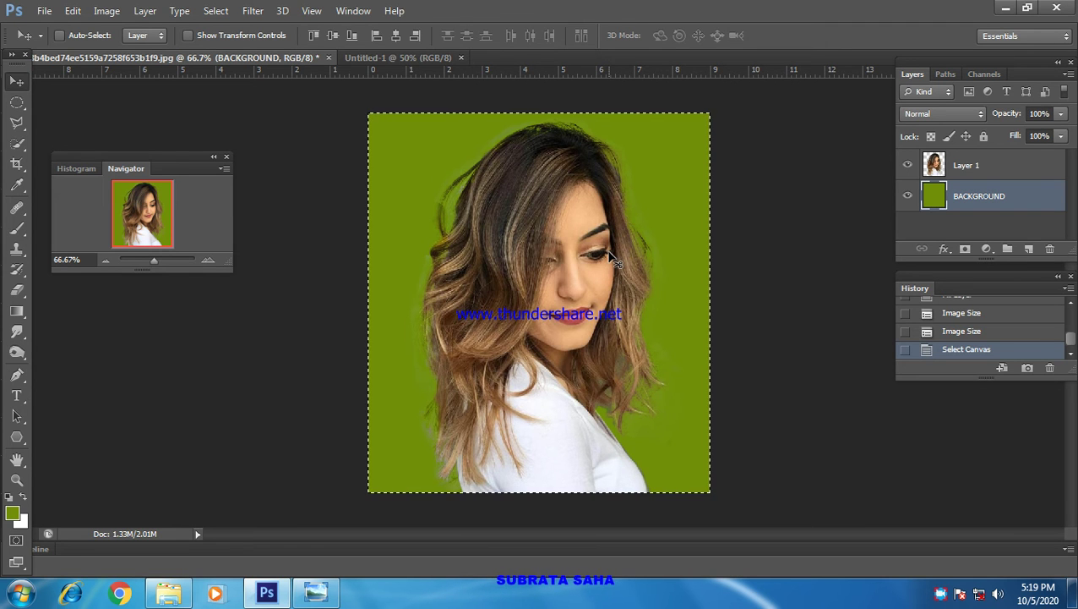
click(408, 56)
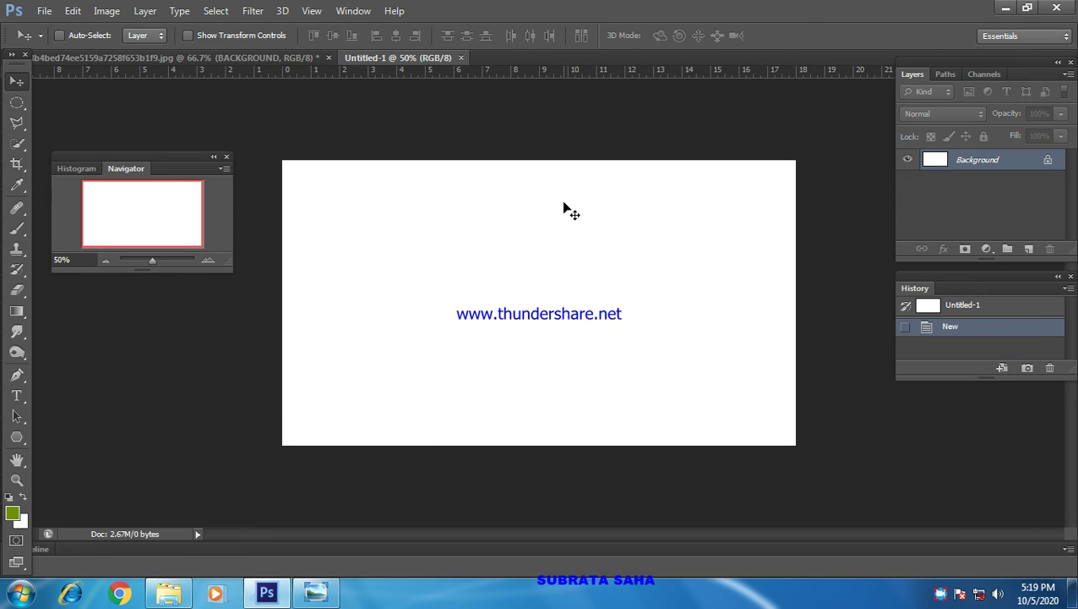
key(ctrl+v)
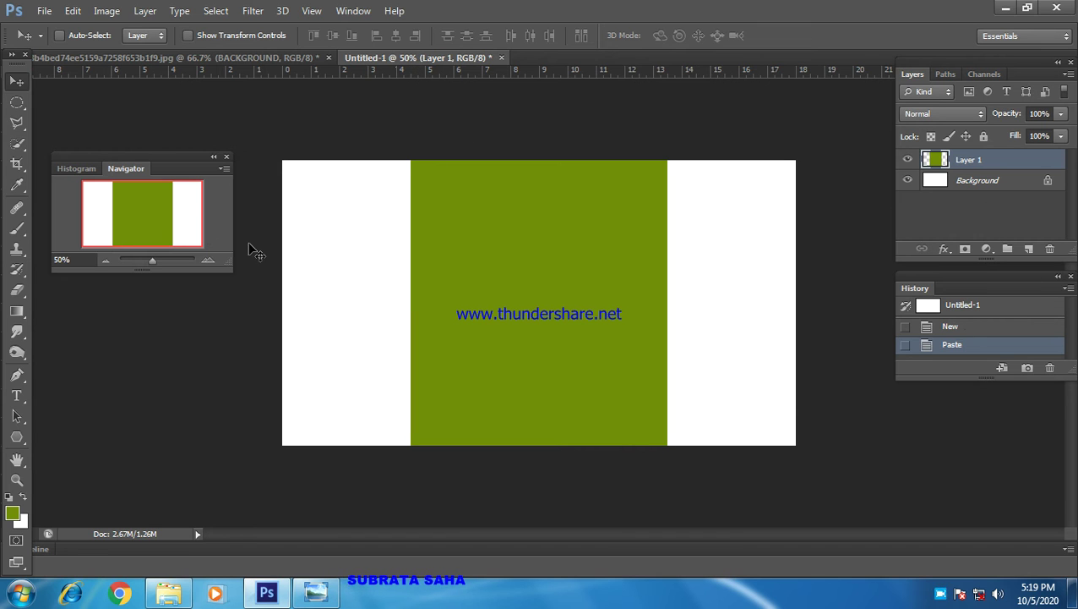
click(978, 329)
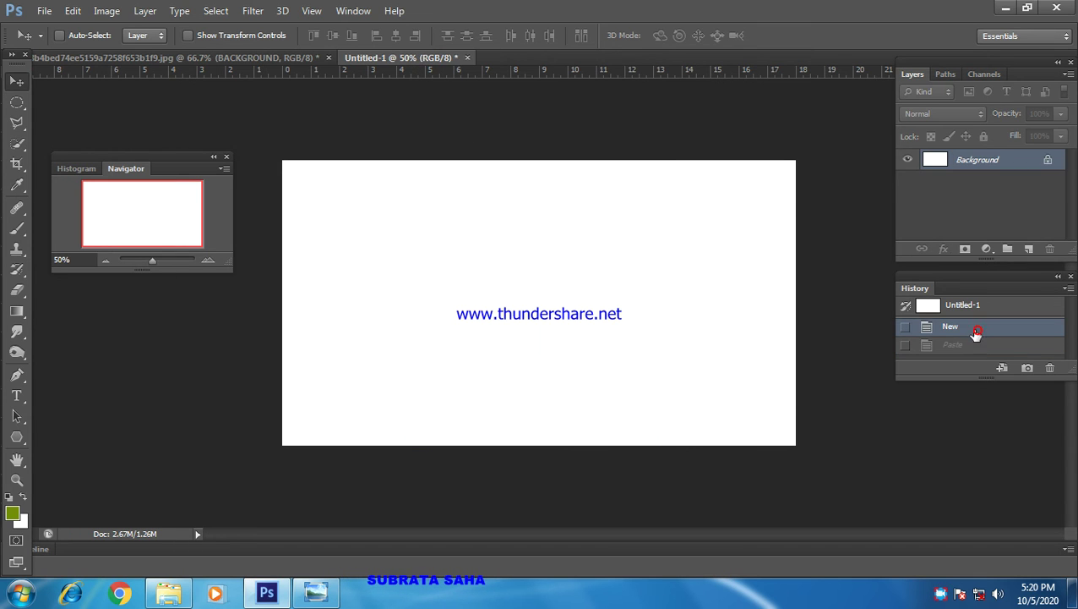
Step: Return to the portrait document and merge its visible layers into one
click(189, 56)
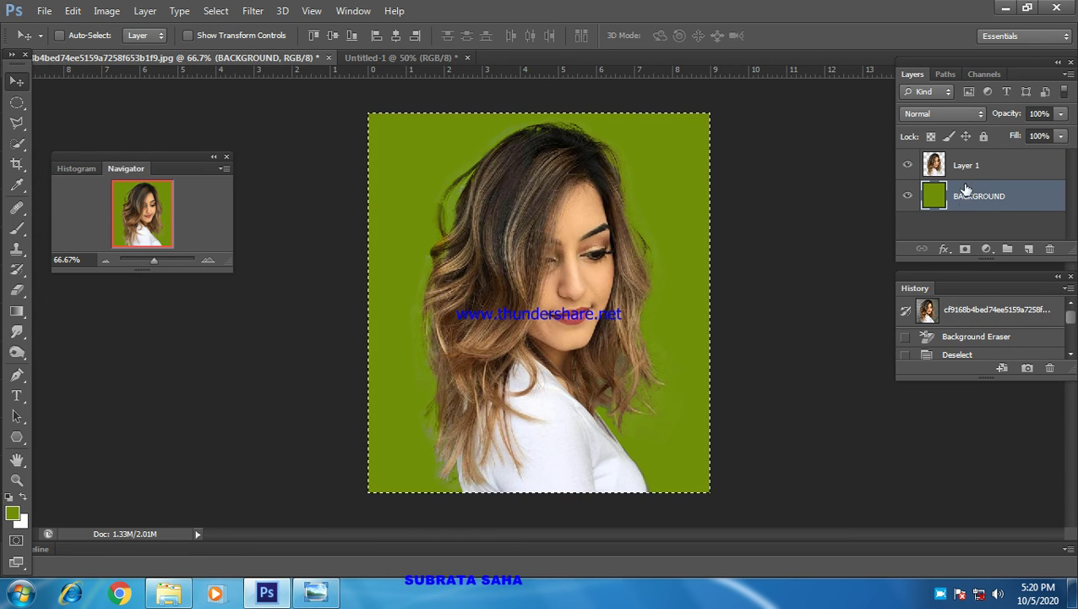
click(144, 11)
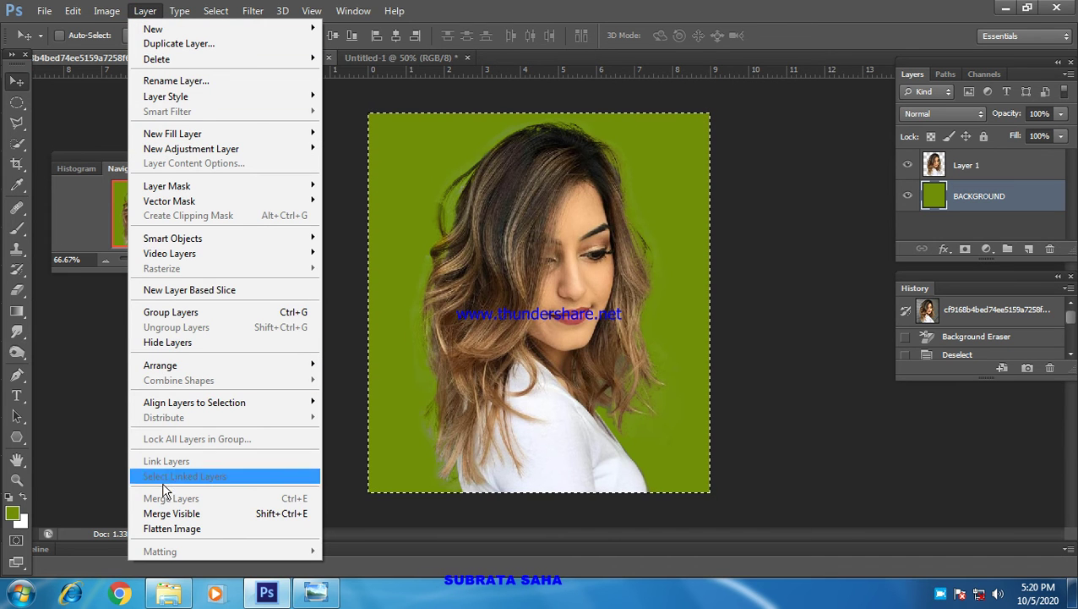
click(196, 515)
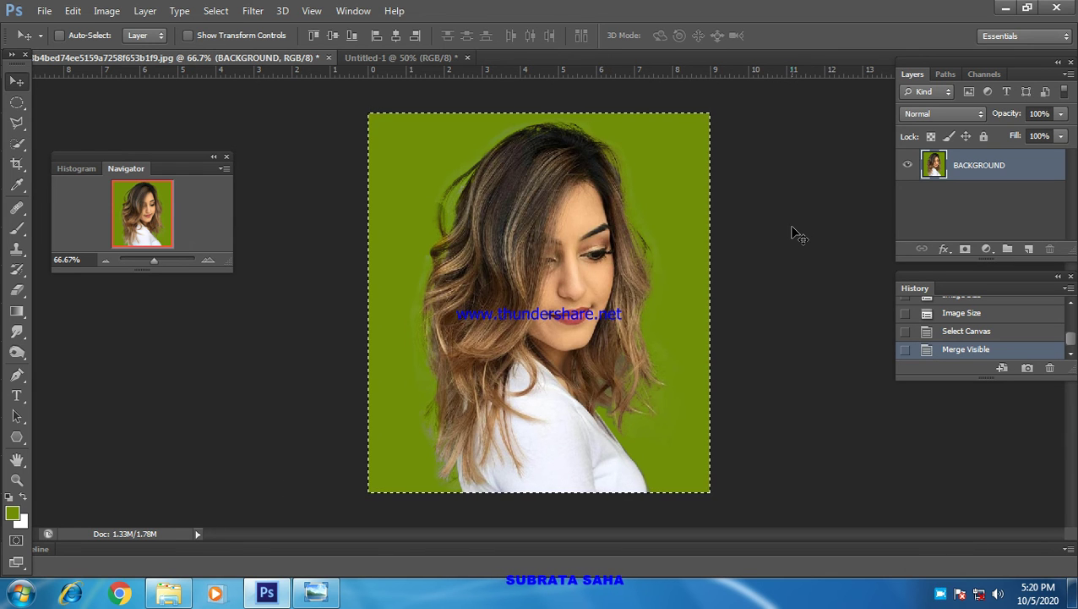
Step: Copy the whole merged portrait into the blank 18 × 10 inch document and move it onto the canvas's right half
key(ctrl+a)
key(ctrl+a)
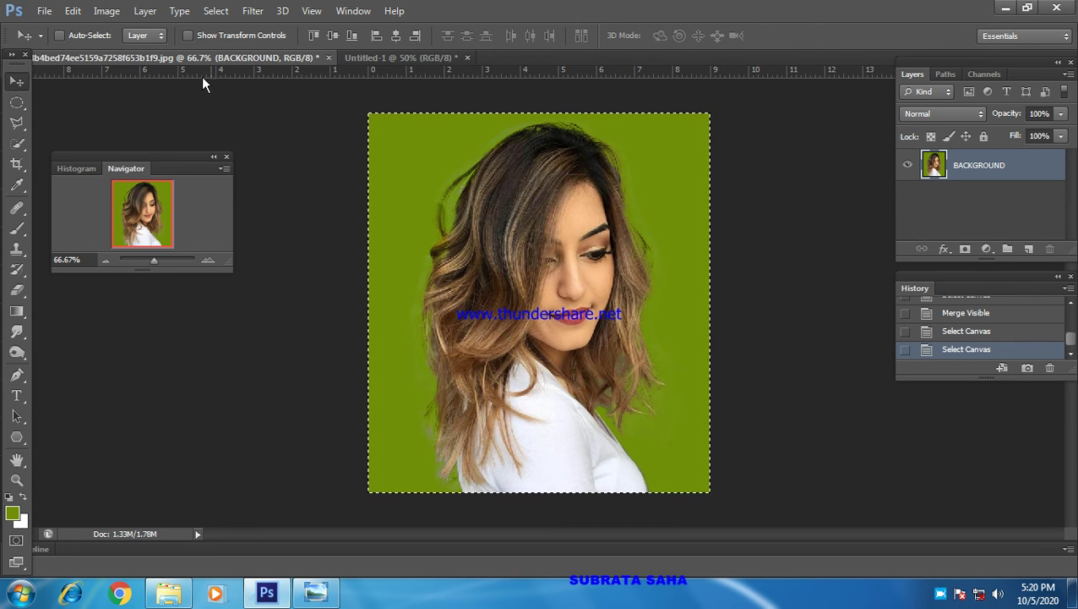
click(74, 11)
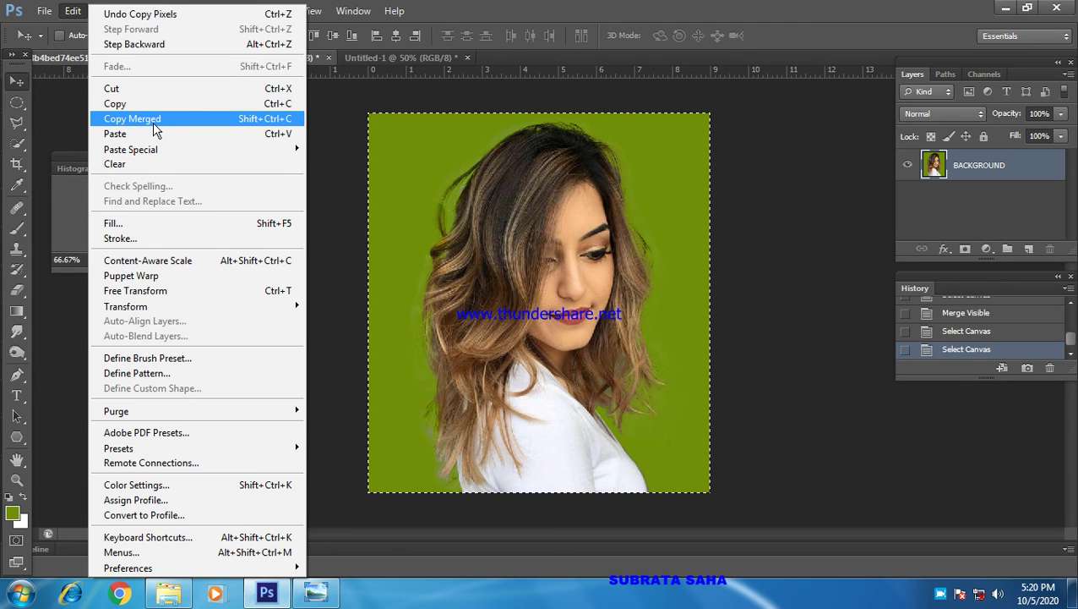
click(159, 119)
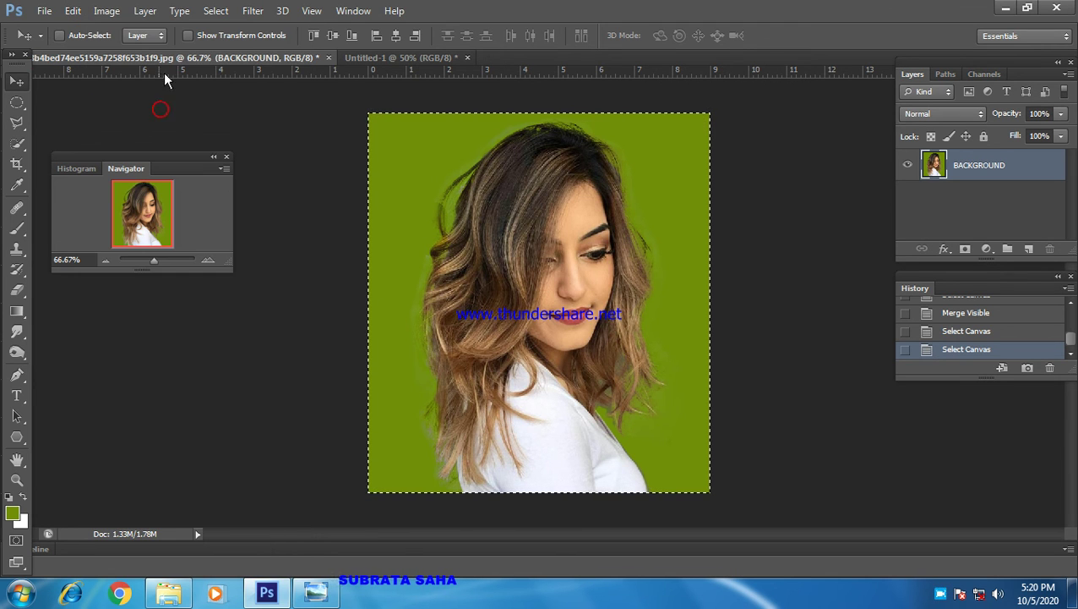
click(379, 60)
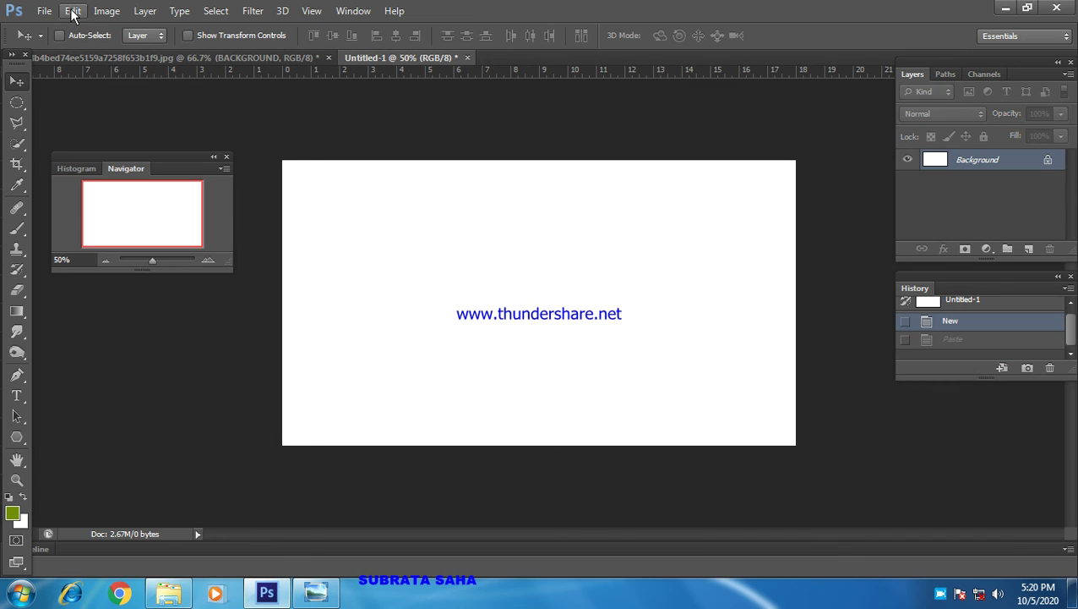
click(72, 11)
click(118, 134)
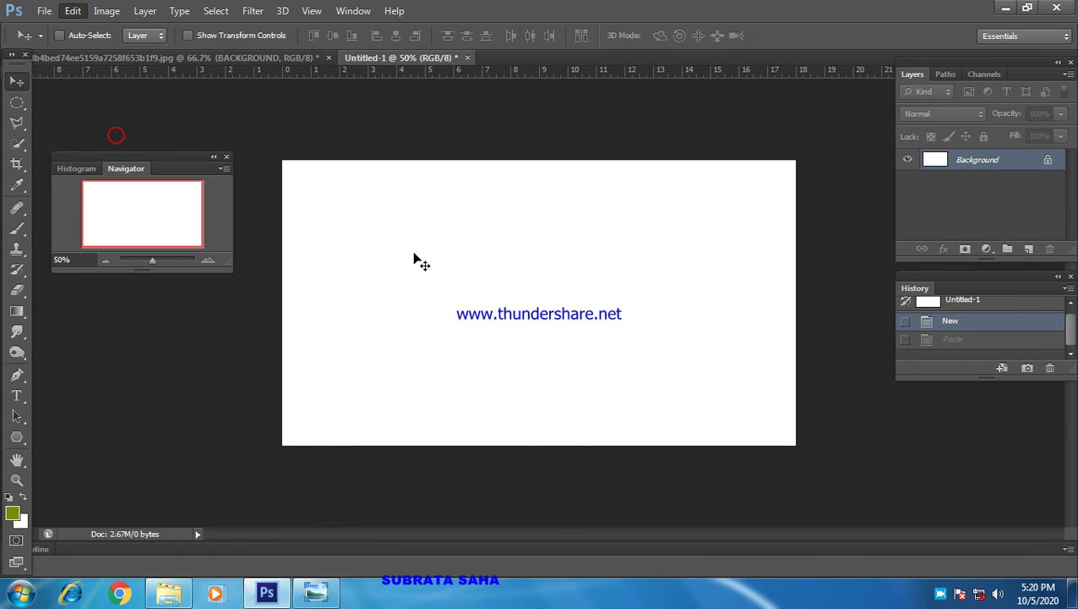
drag(549, 329, 680, 322)
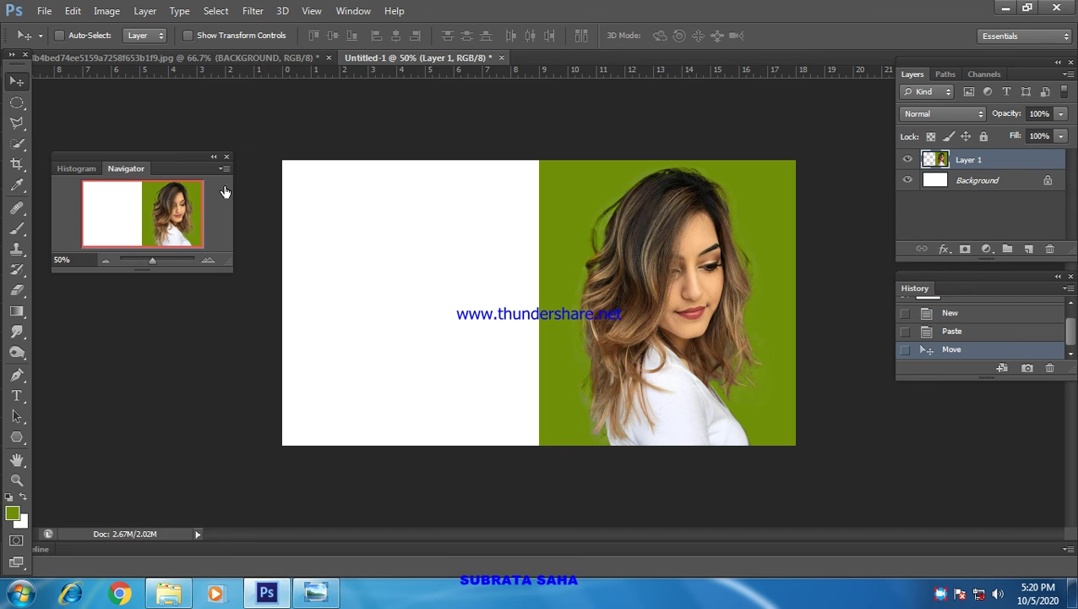
Step: Close the edited portrait without saving and reopen the original cf9168b4bed74ee5159a7258f653b1f9.jpg
click(324, 57)
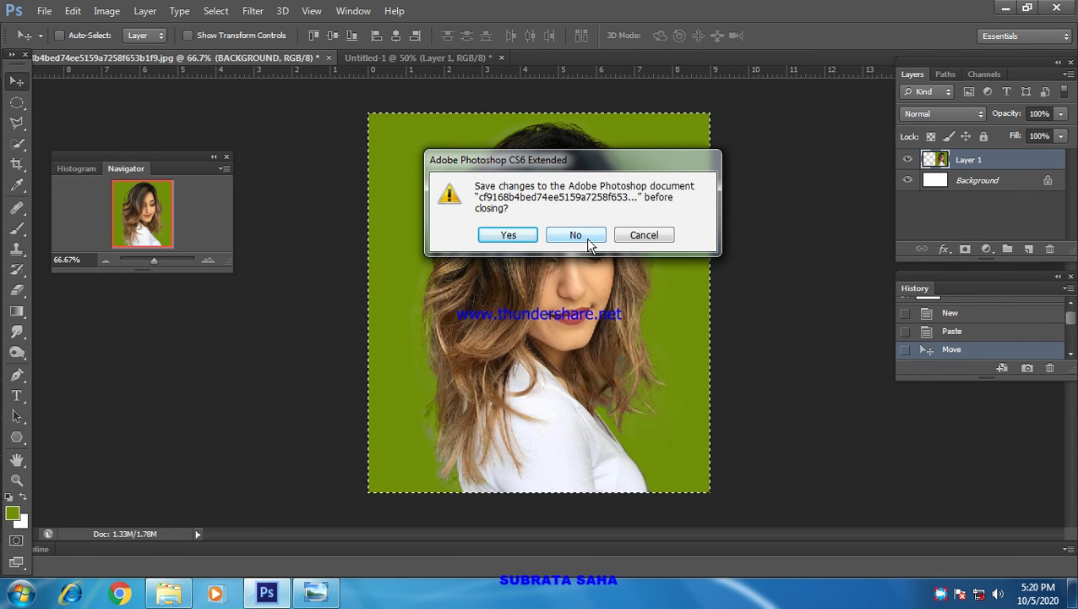
click(575, 236)
click(44, 10)
click(52, 42)
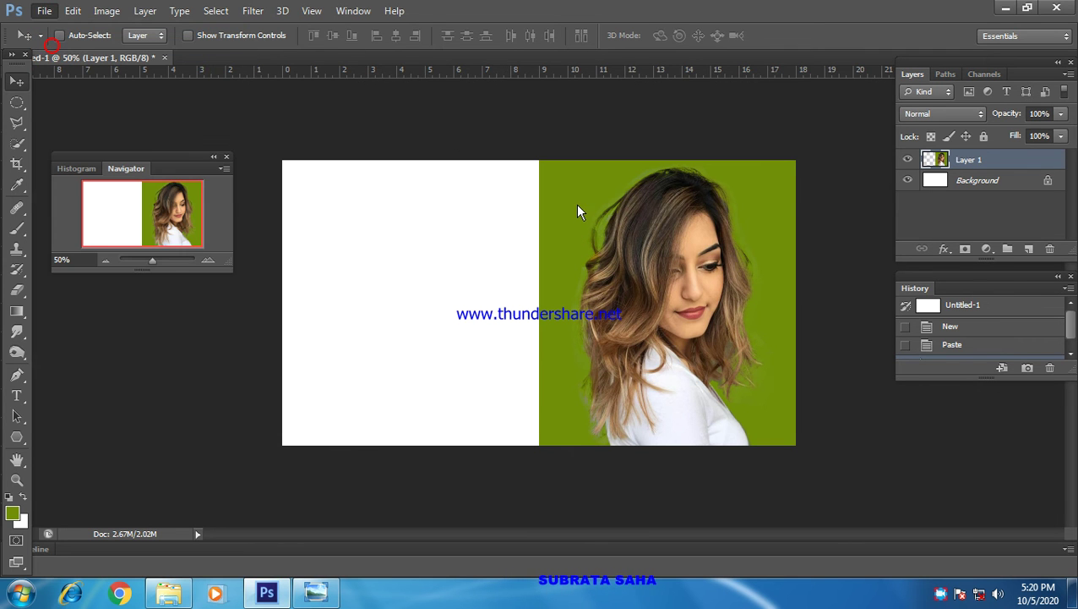
double_click(639, 184)
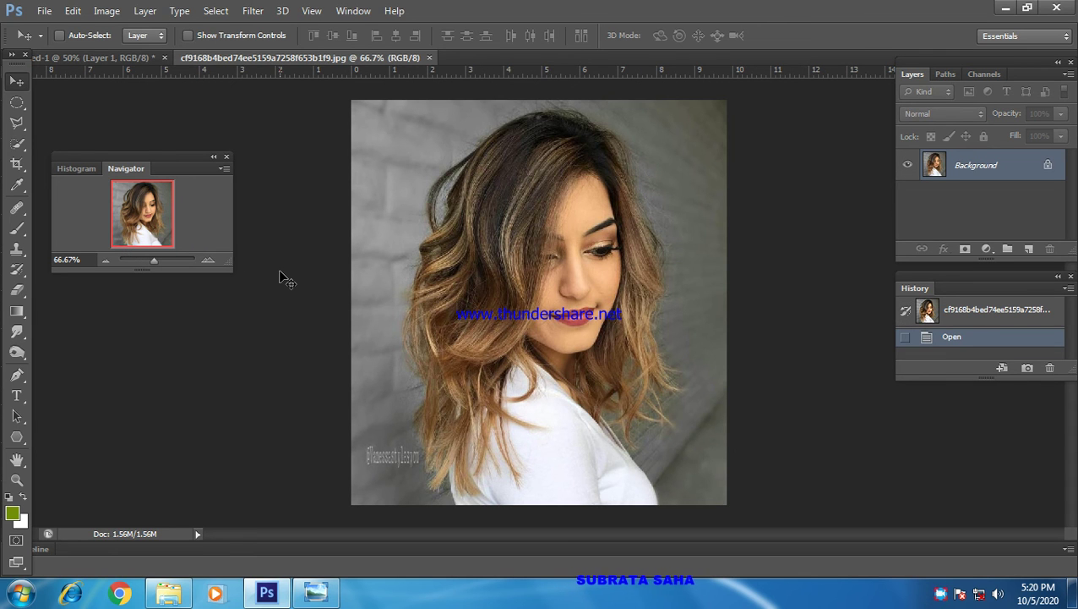
Step: Resample the reopened original portrait to a document size of 9 inches wide and 10 inches high
key(ctrl+a)
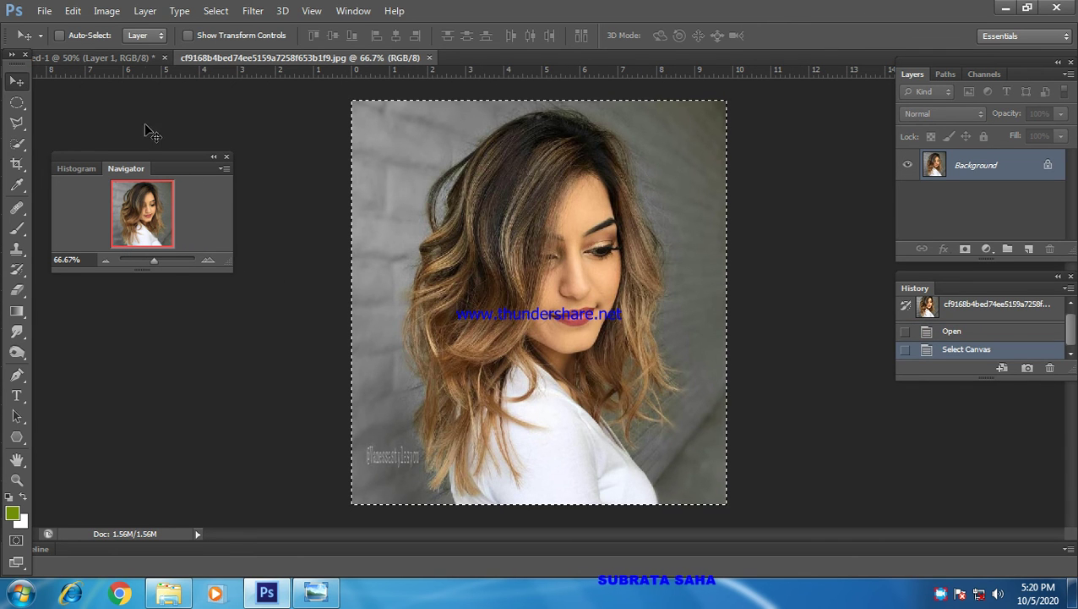
click(110, 12)
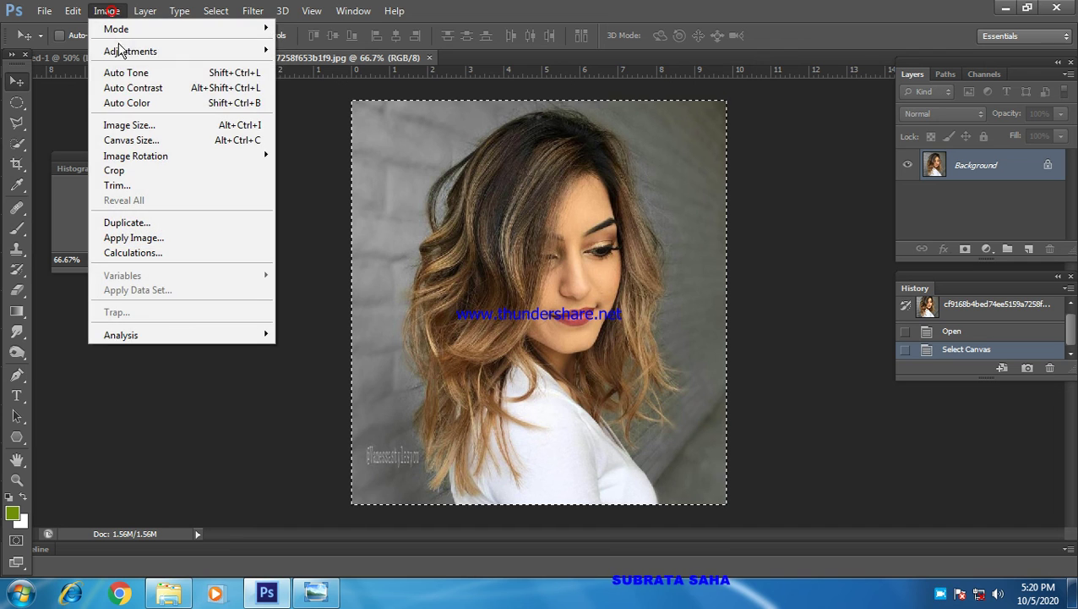
click(125, 126)
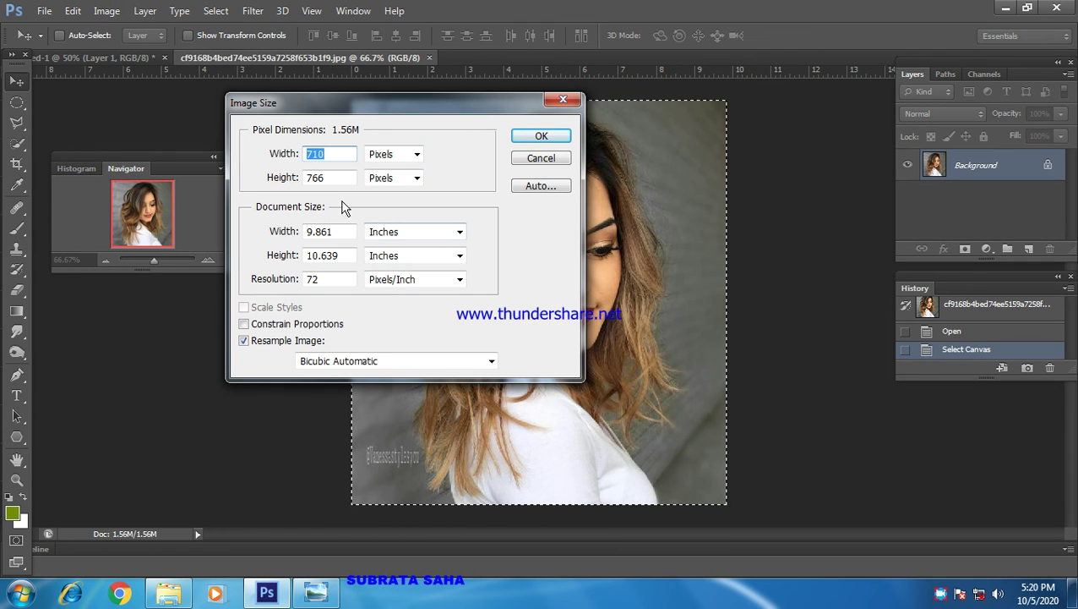
drag(343, 231, 251, 226)
text(9)
key(Tab)
key(Tab)
text(10)
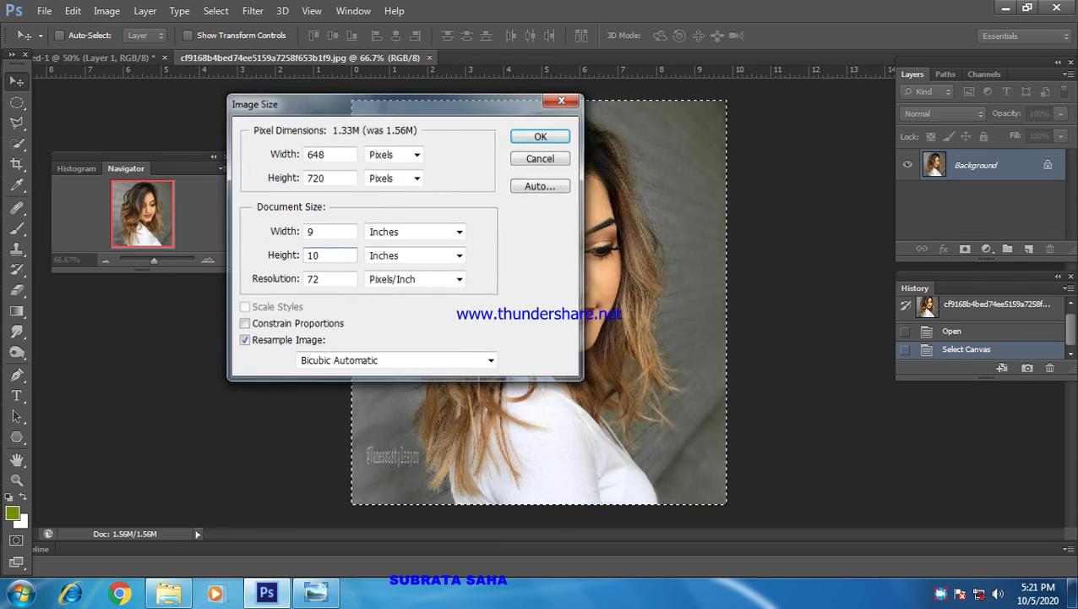
key(Return)
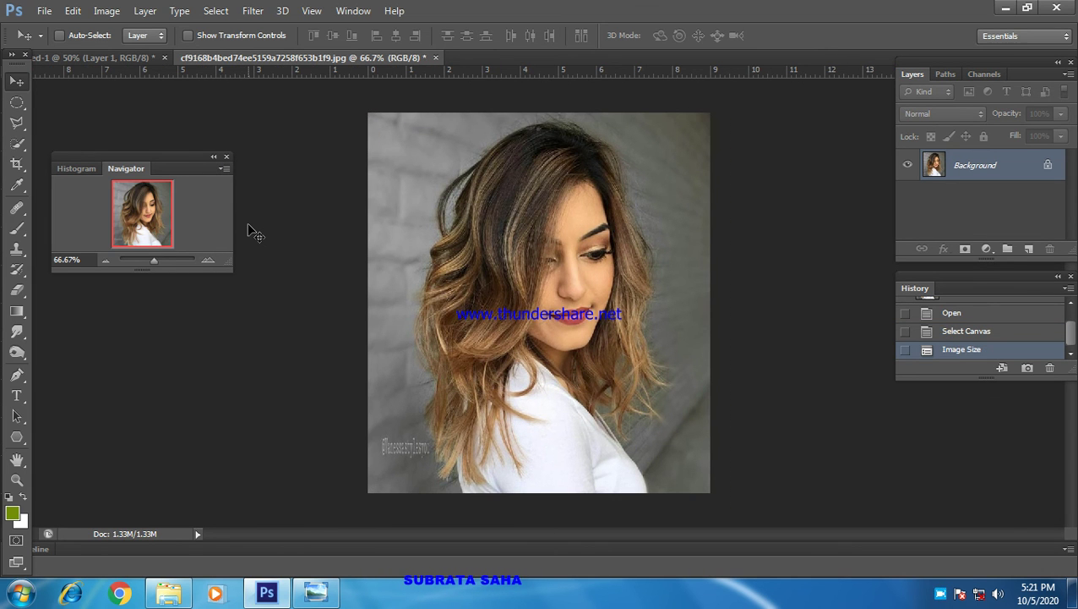
Step: Copy the whole resized original into the 18 × 10 inch document and move it onto the canvas's empty left half
key(ctrl+a)
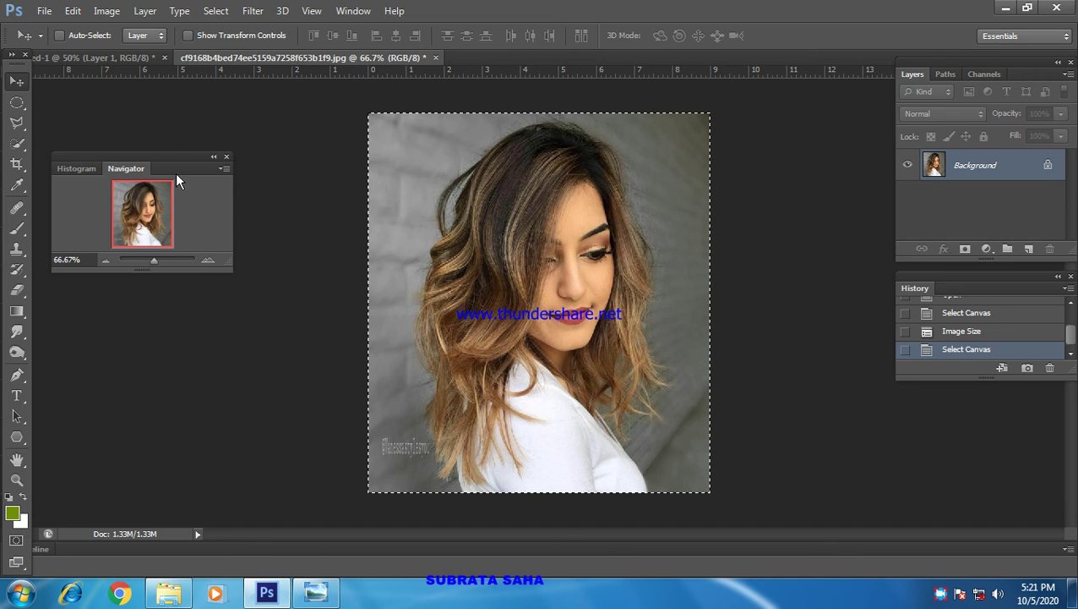
click(137, 60)
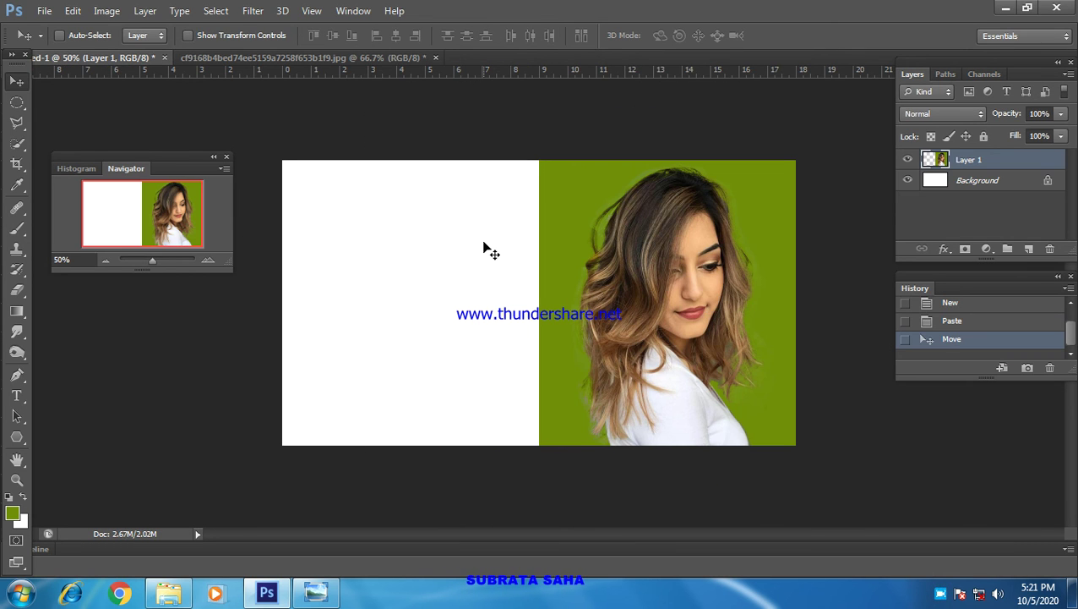
key(ctrl+v)
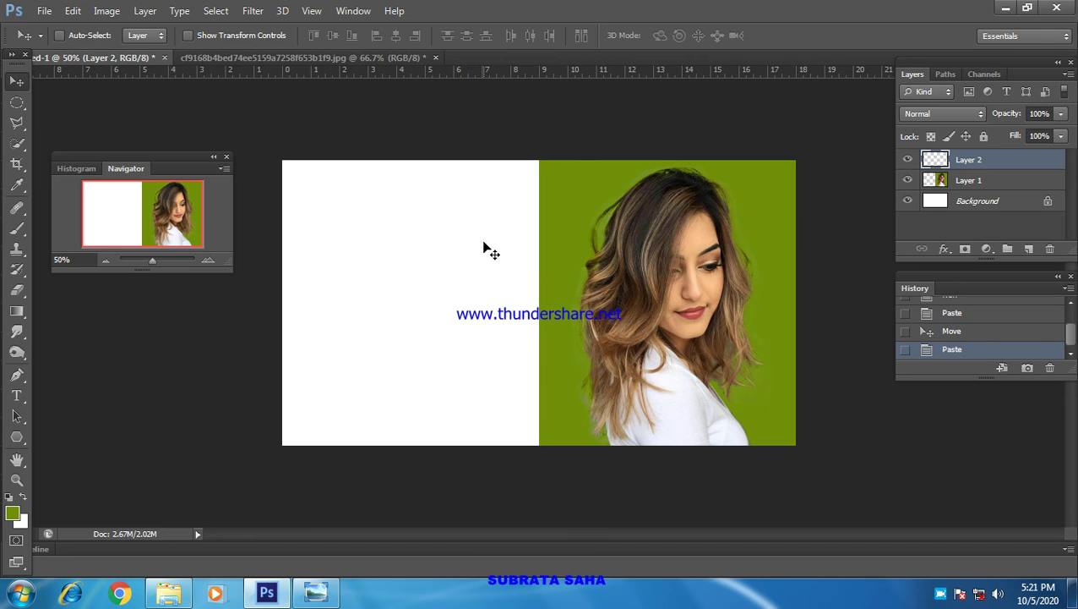
drag(578, 270, 451, 276)
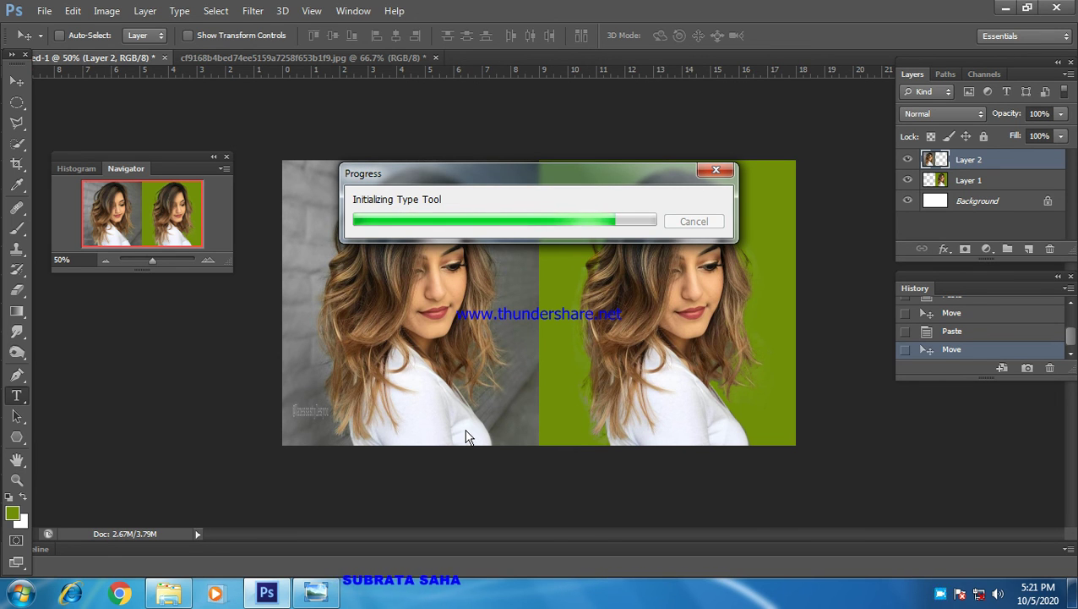
Step: Add the text BEFORE in 160 pt Impact near the lower-left corner of the grey-backdrop portrait
click(300, 414)
text(B)
text(E)
text(FORE)
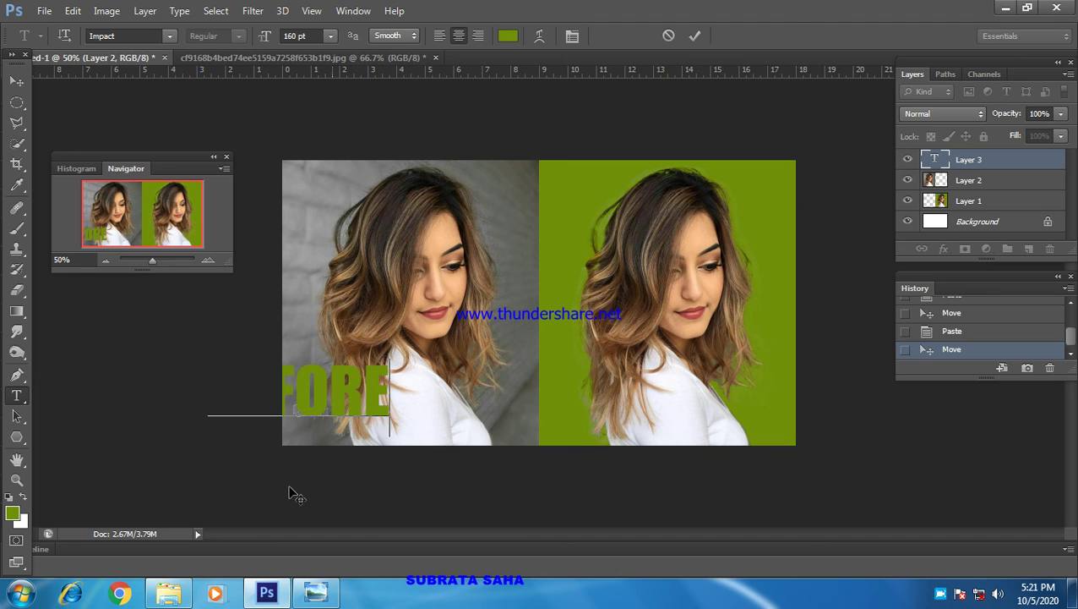
Step: Colour the BEFORE text black (000000) and move it into the lower-left corner of the canvas
click(509, 37)
drag(391, 359, 356, 371)
click(726, 161)
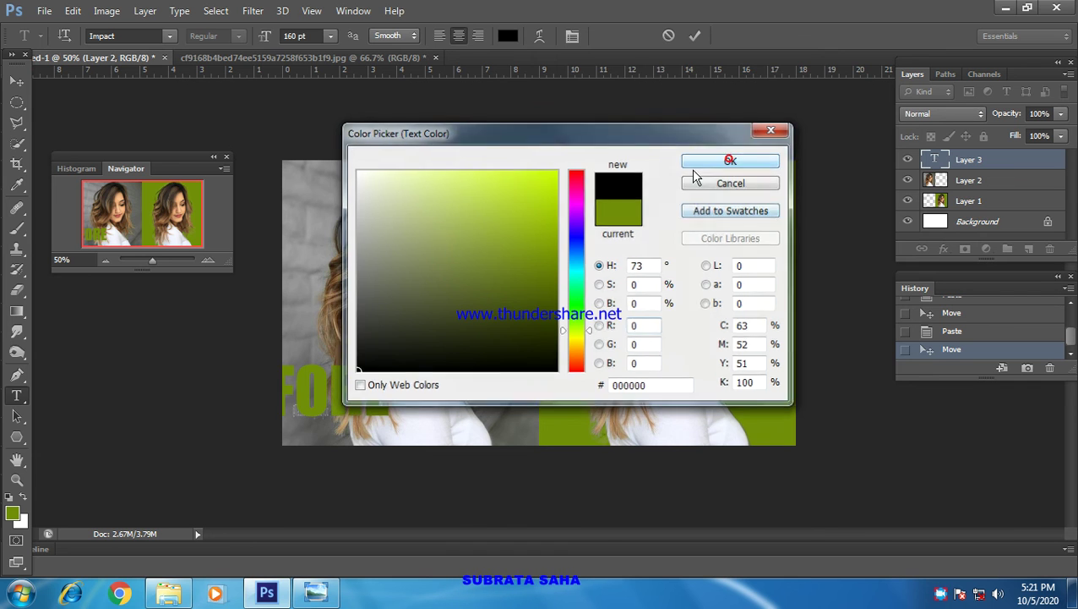
key(ctrl+a)
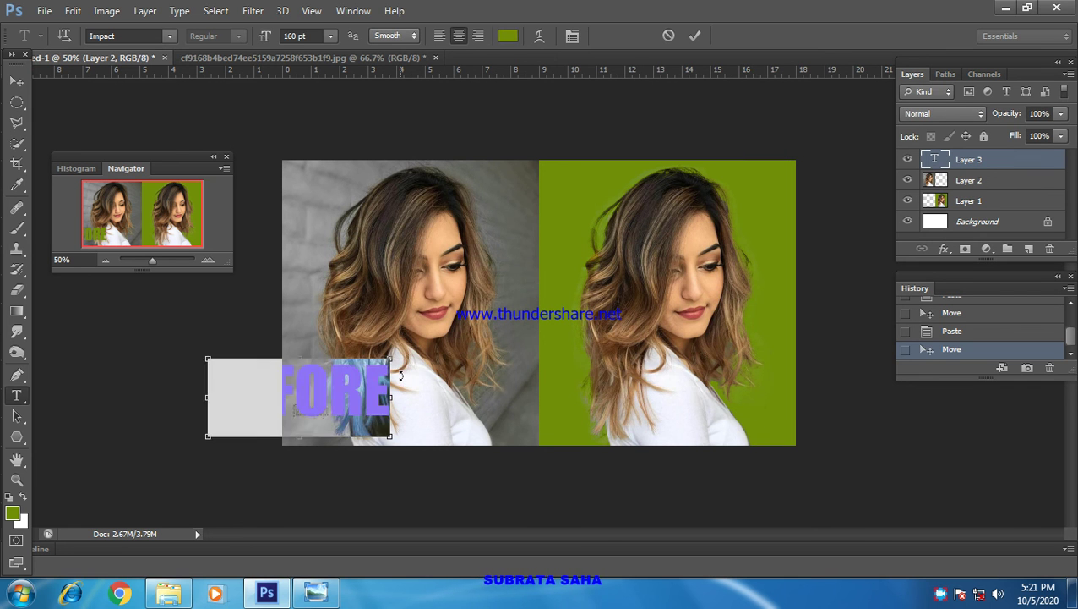
click(508, 38)
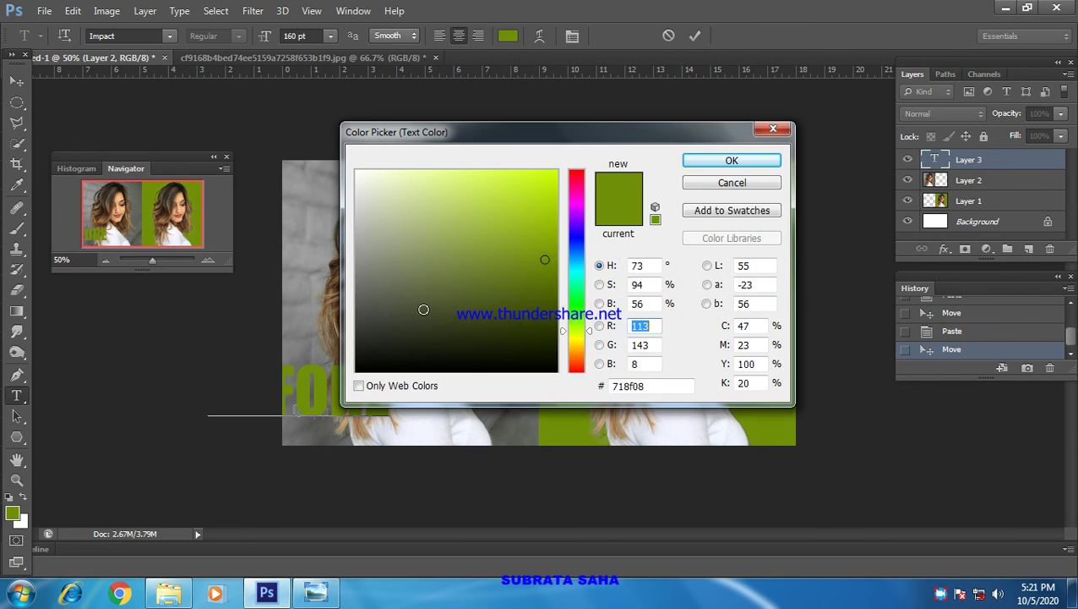
drag(372, 354, 353, 373)
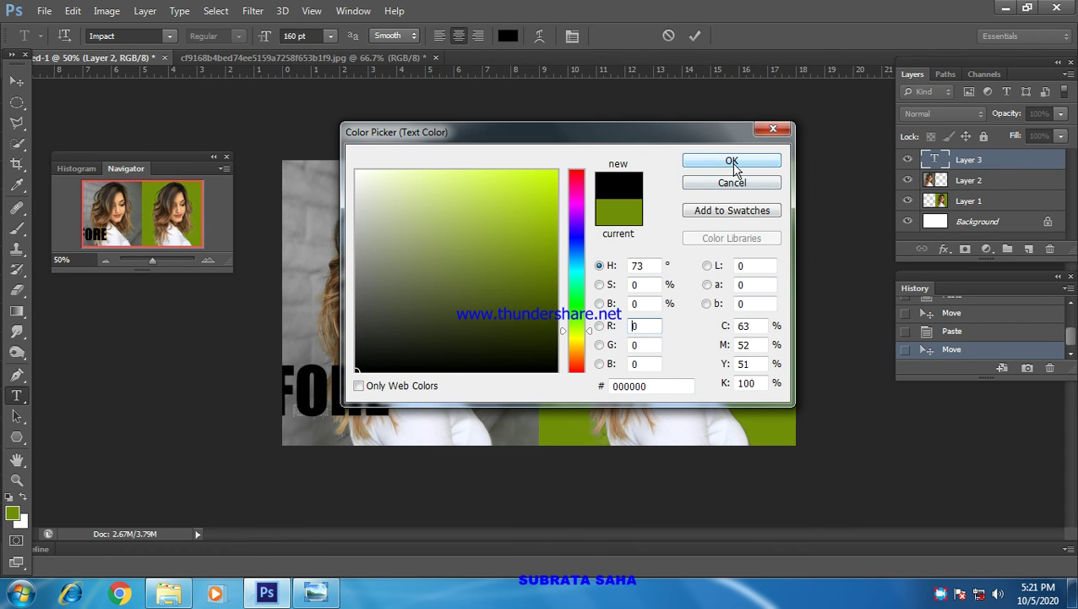
click(732, 161)
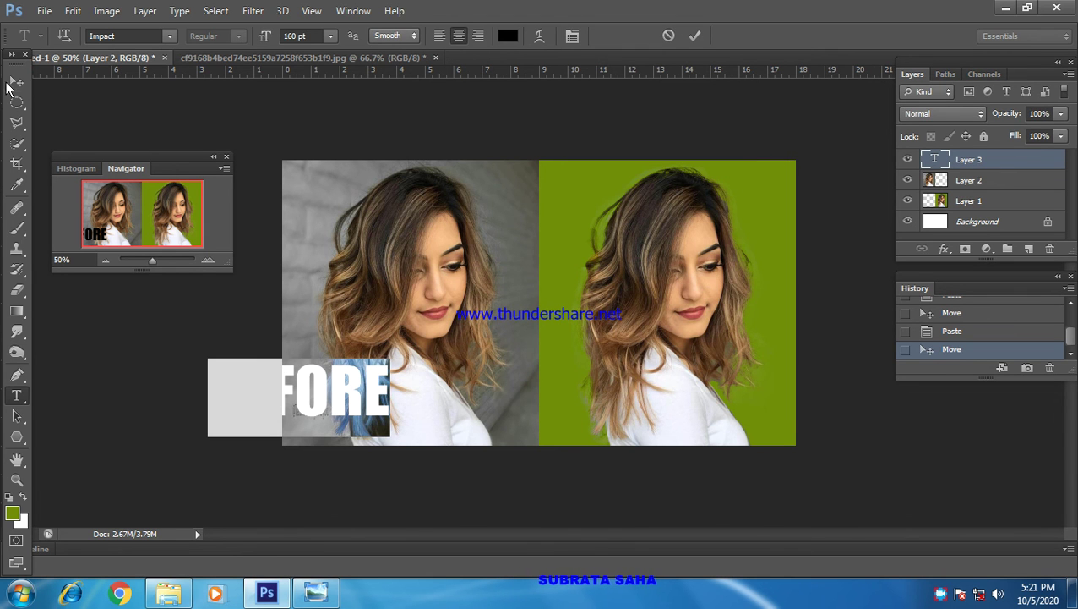
click(16, 81)
drag(387, 405, 452, 417)
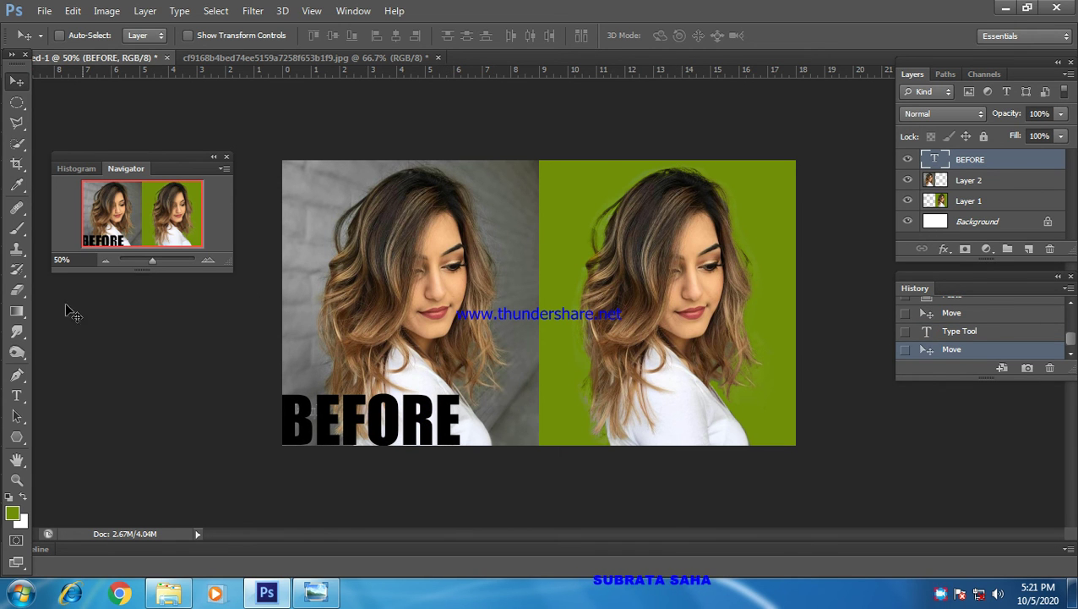
Step: Add the text AFTER in black 160 pt Impact and move it into the lower-left corner of the green-background portrait
click(16, 395)
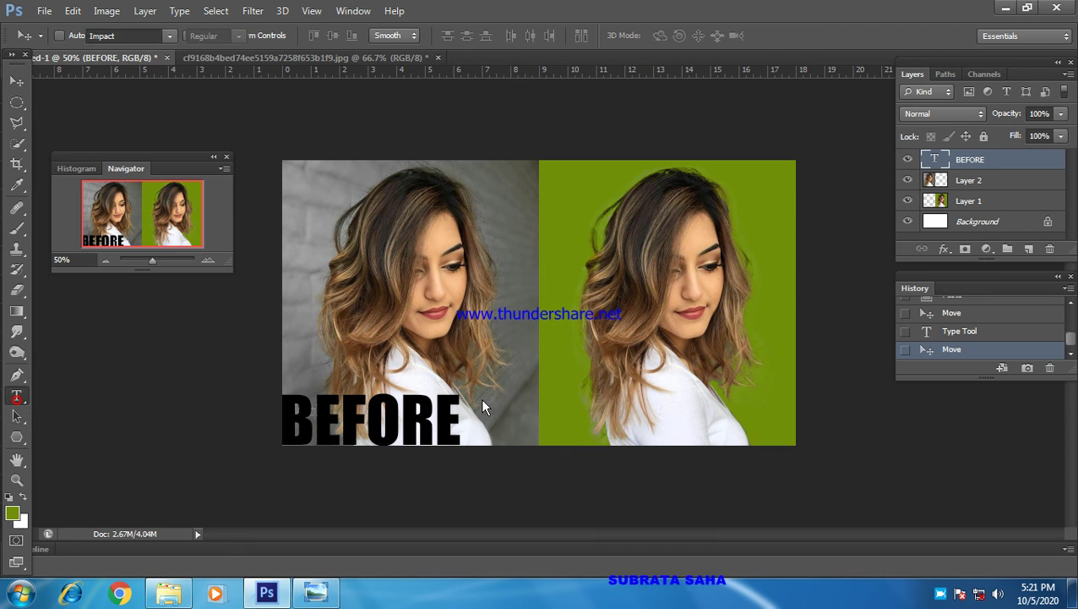
click(562, 418)
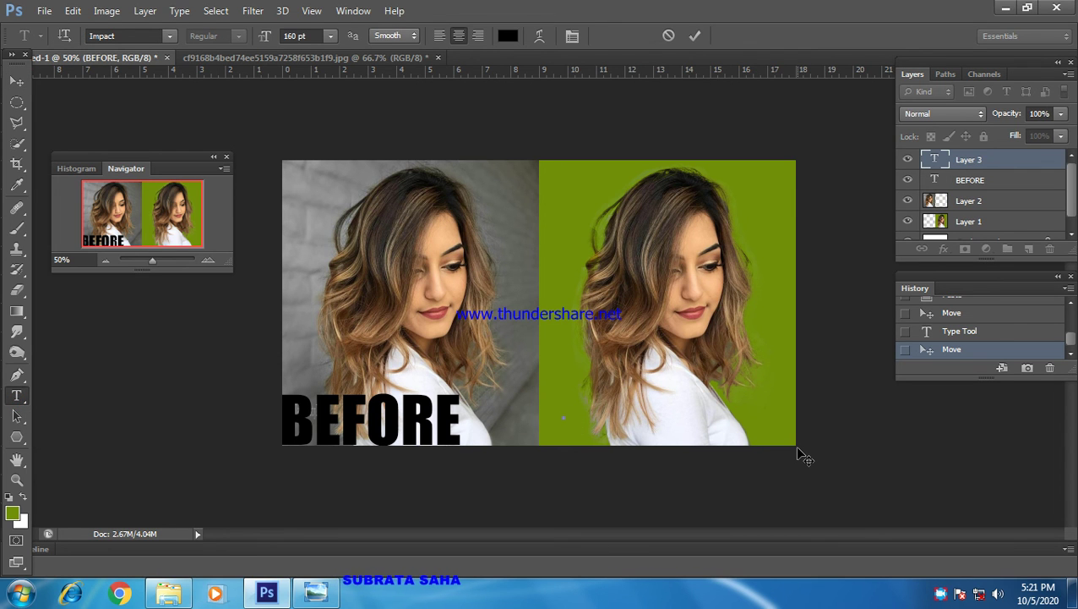
text(AFTER)
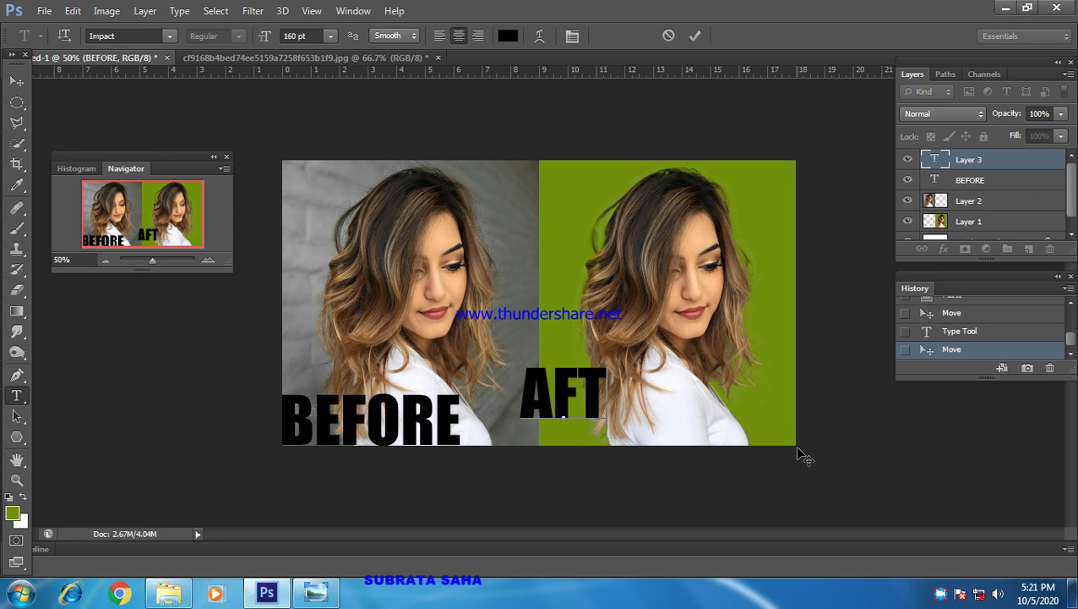
click(16, 80)
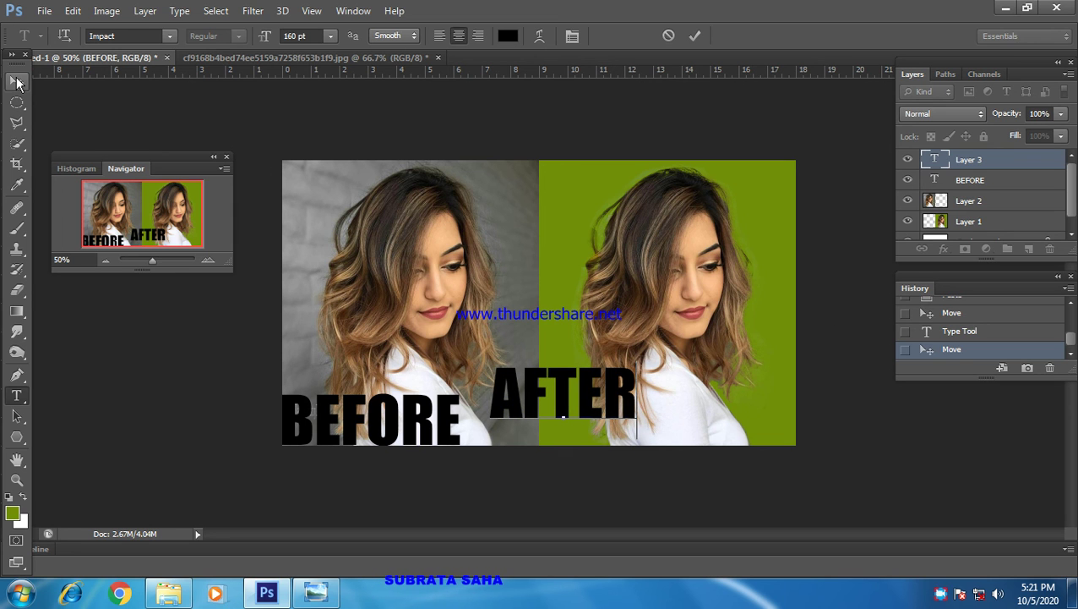
drag(598, 423, 642, 442)
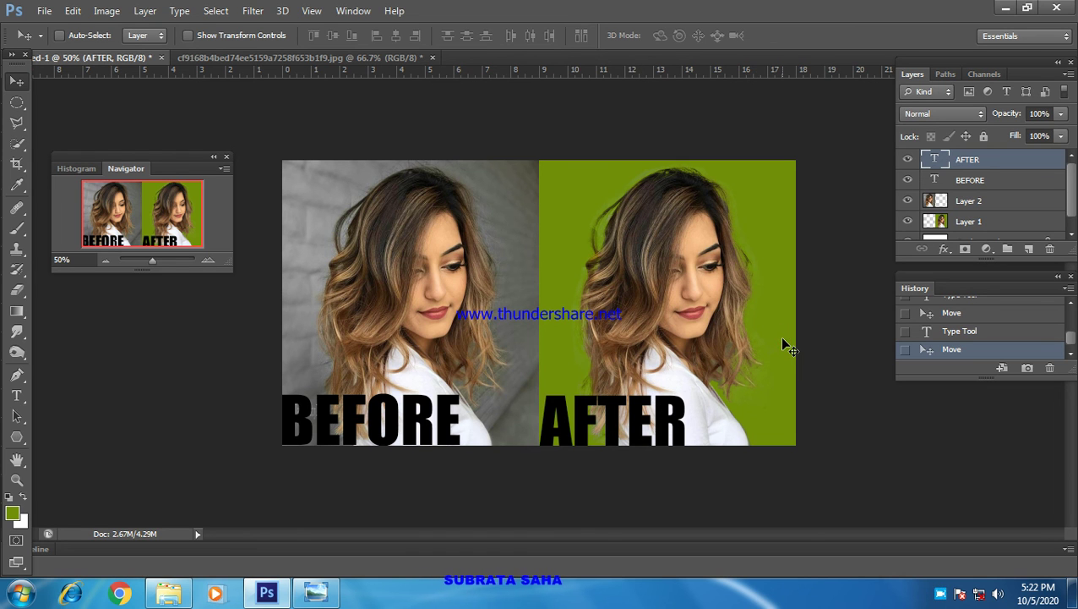
Step: Save the comparison as a JPEG named HAIR EDIT in WORK FOLDER, with quality 8 (High) and the Baseline ("Standard") format option
click(44, 11)
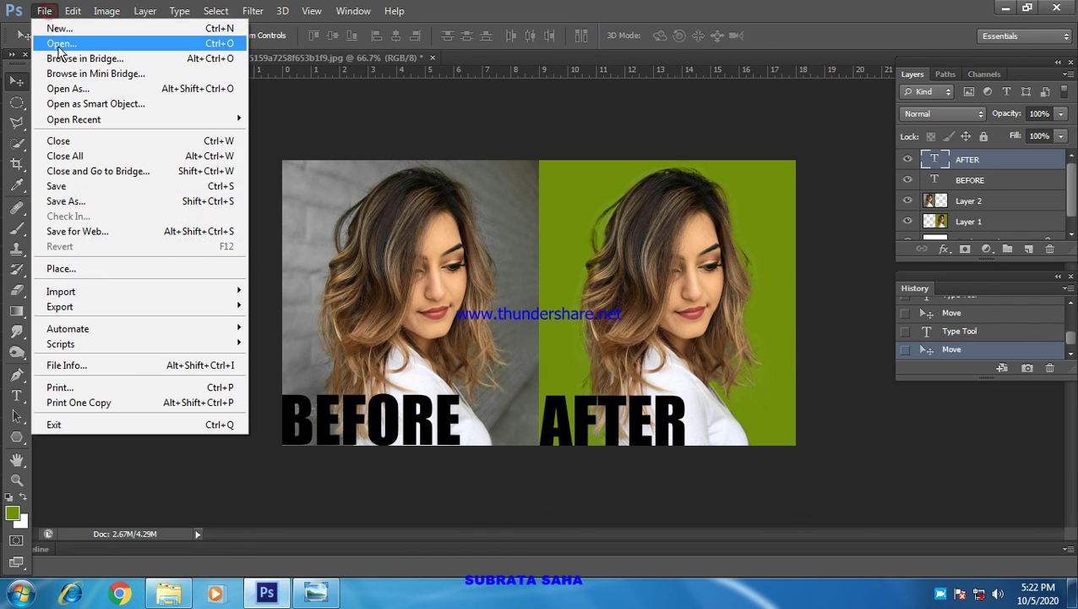
click(61, 201)
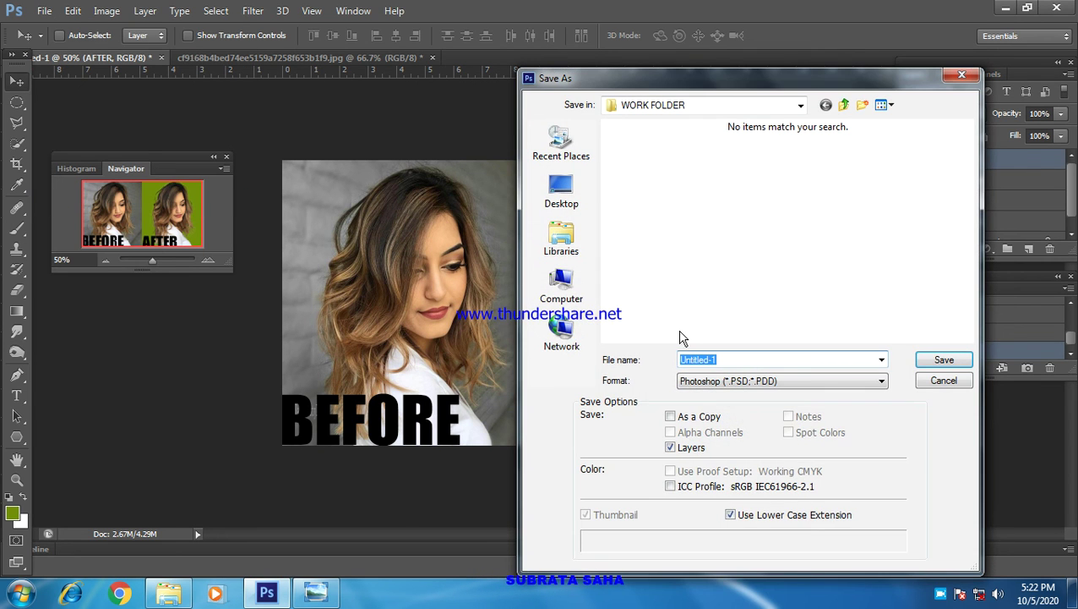
click(713, 382)
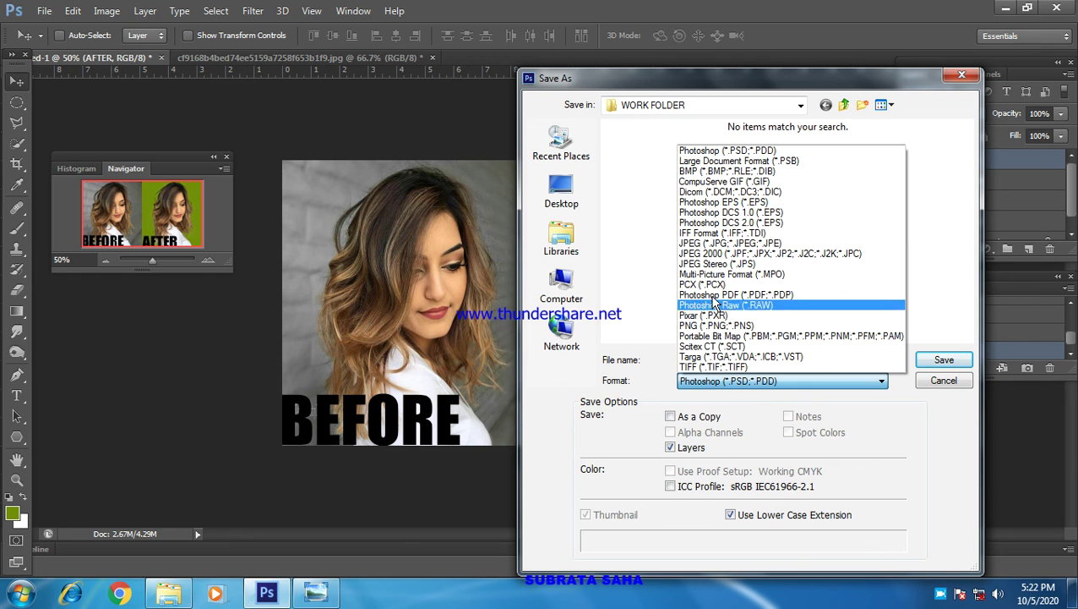
click(728, 243)
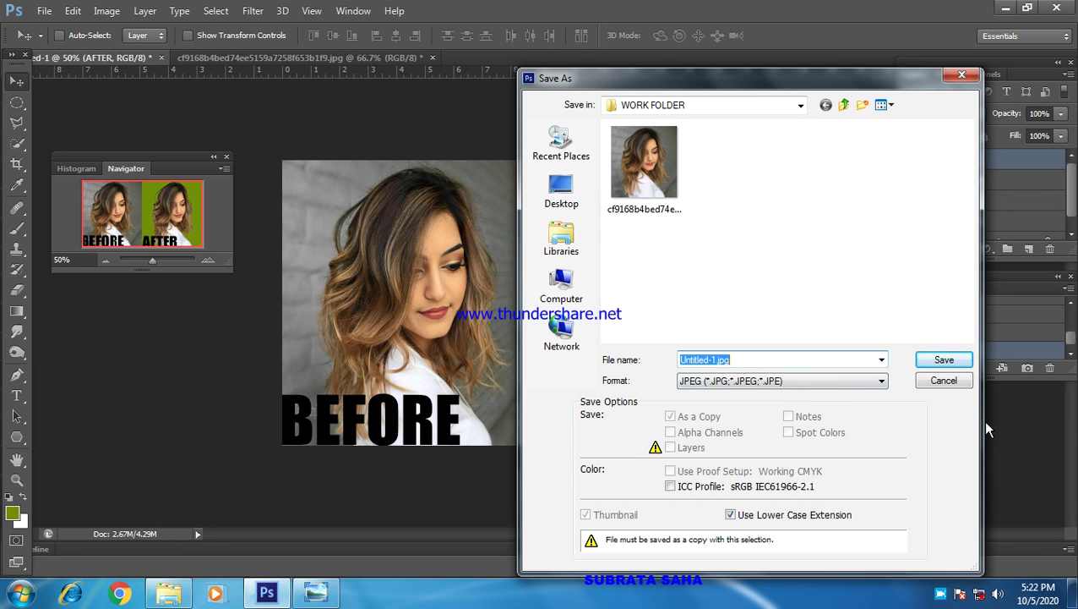
text(HAIR)
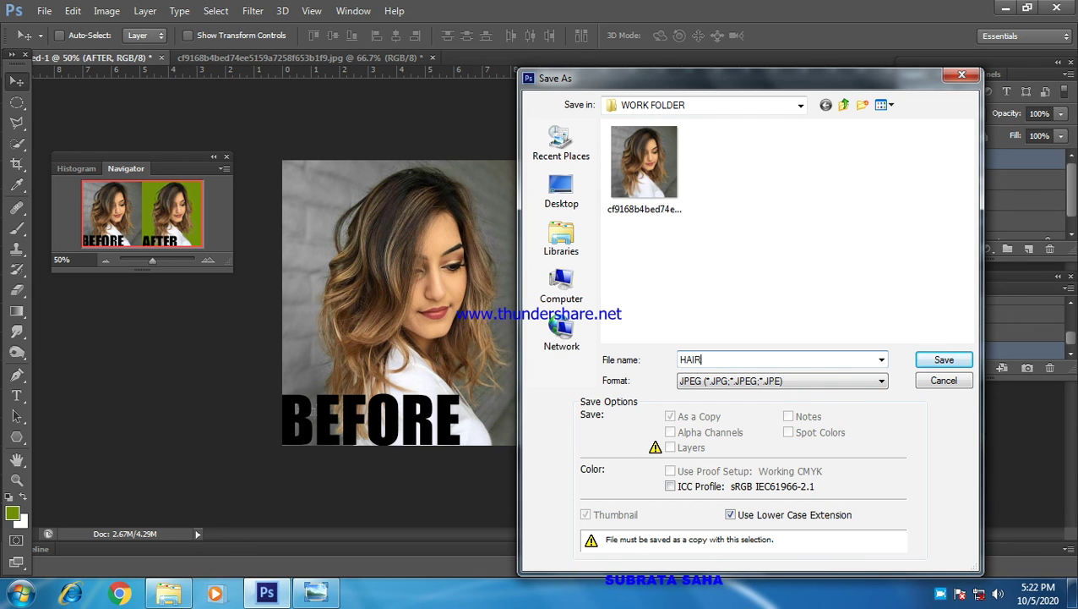
text( EDIT)
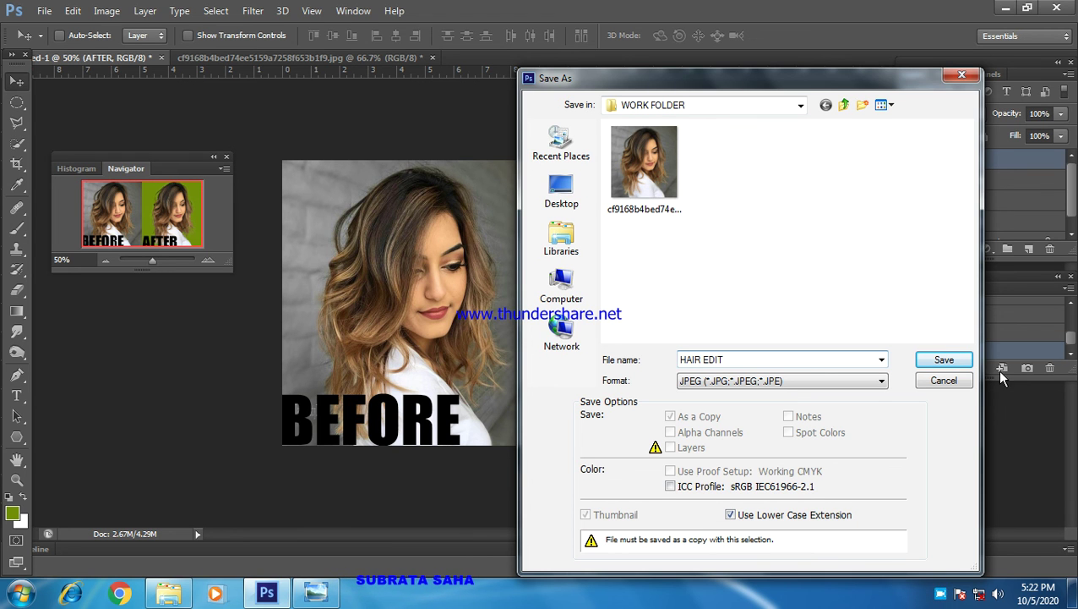
click(965, 360)
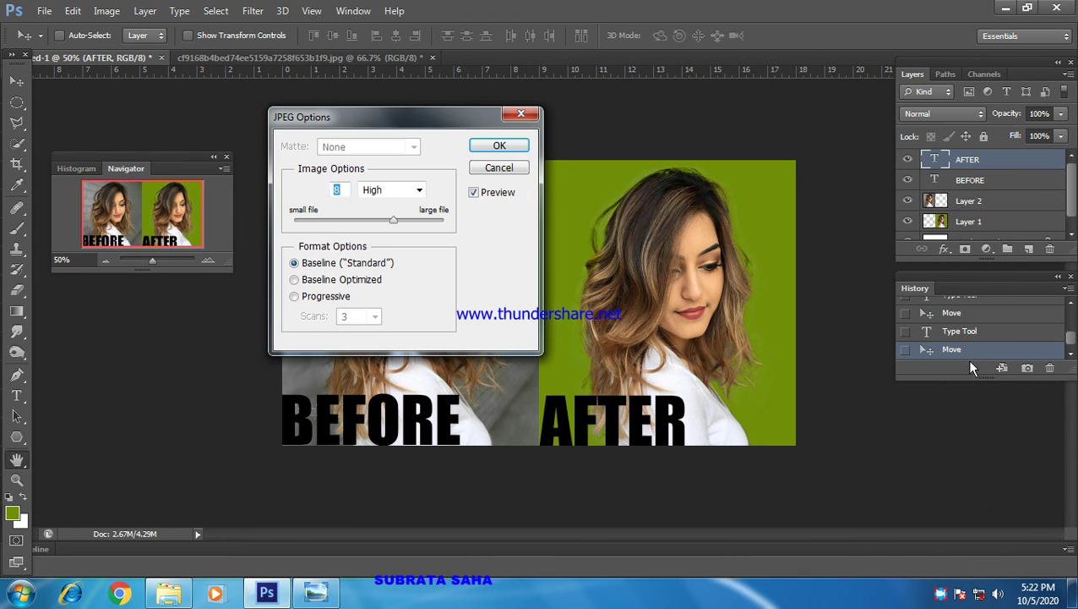
click(499, 145)
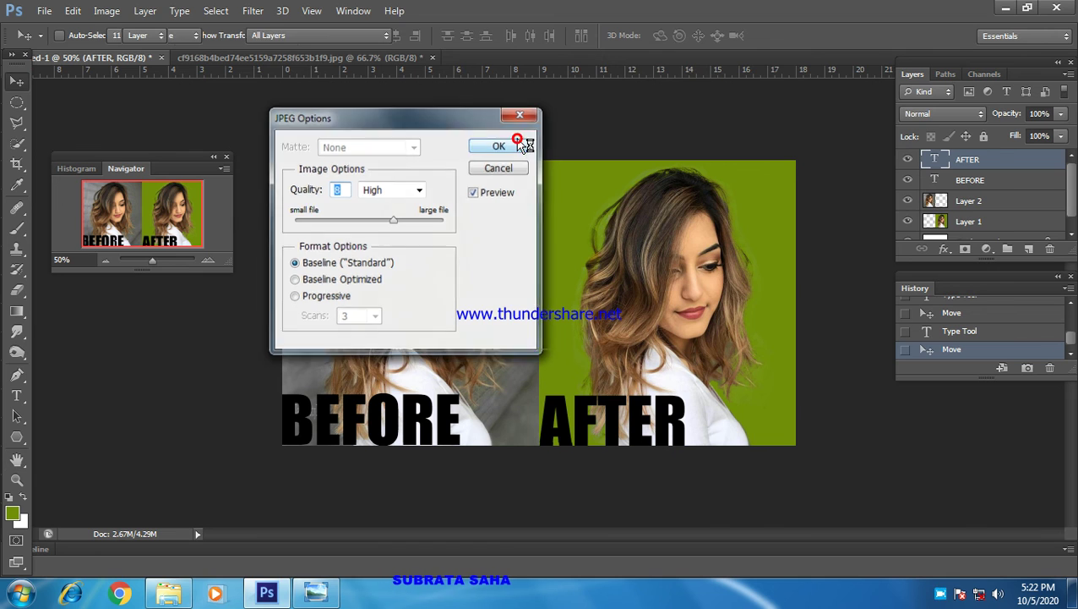